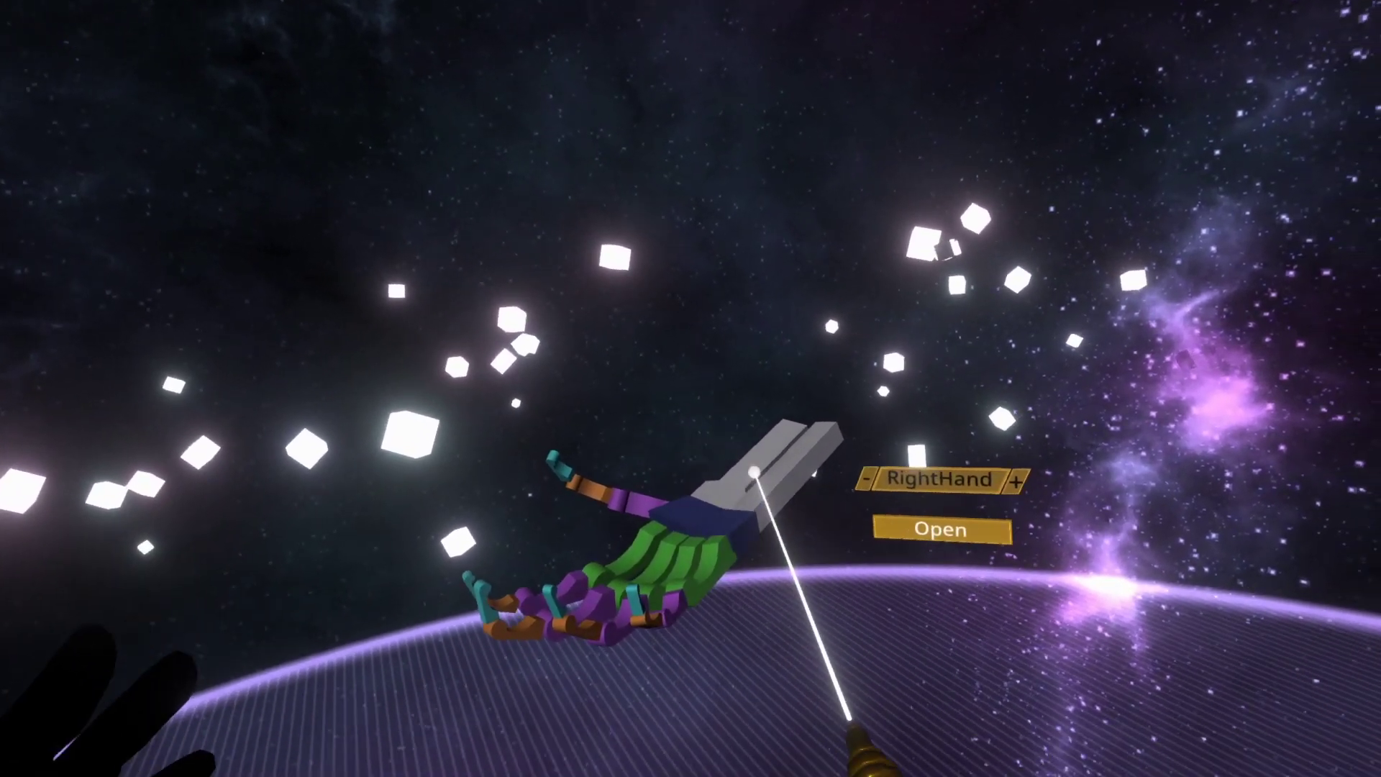
Open an inspector on the hand model and jump to its HandPoseSupport.fbx root
click(741, 544)
right_click(647, 463)
click(709, 468)
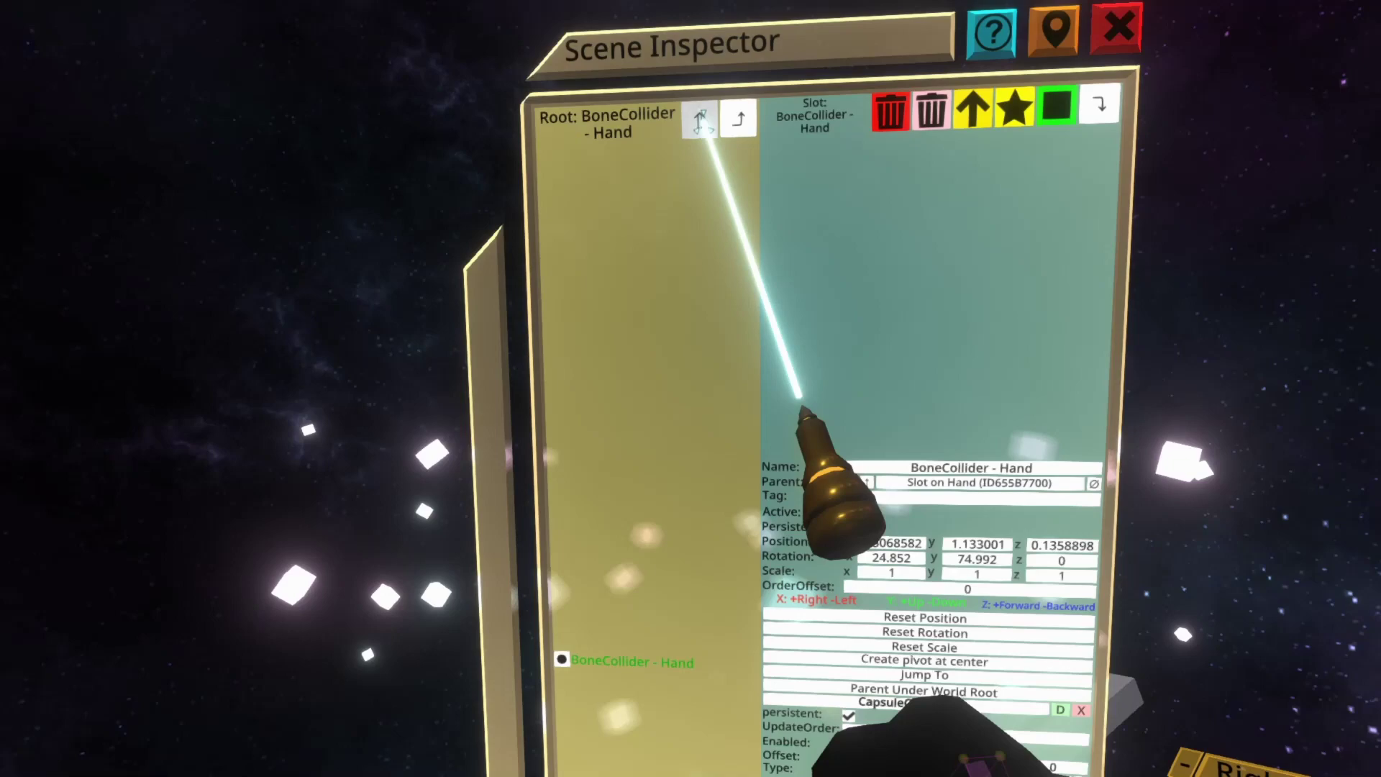
click(701, 119)
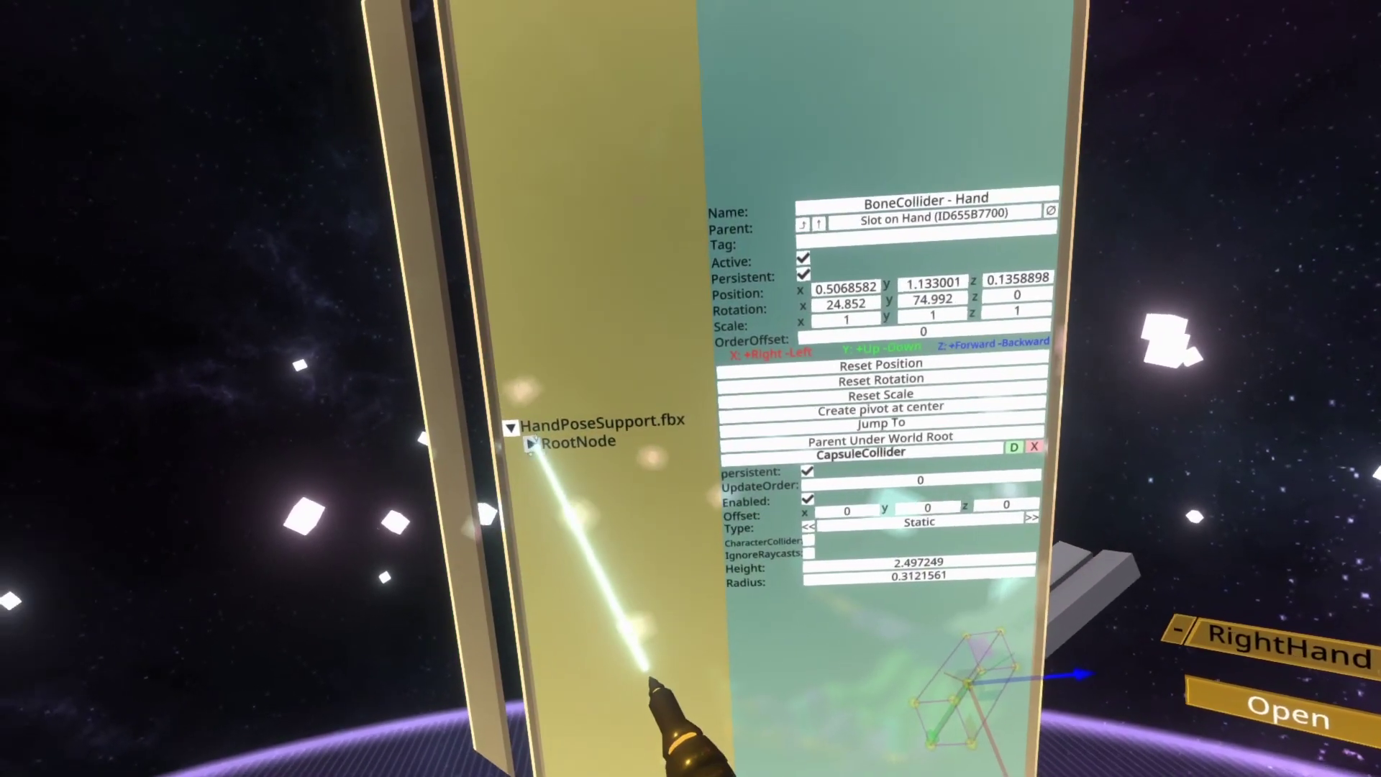
Expand RootNode, Armature and Forearm, select the Hand bone, and undo its accidental move
click(567, 549)
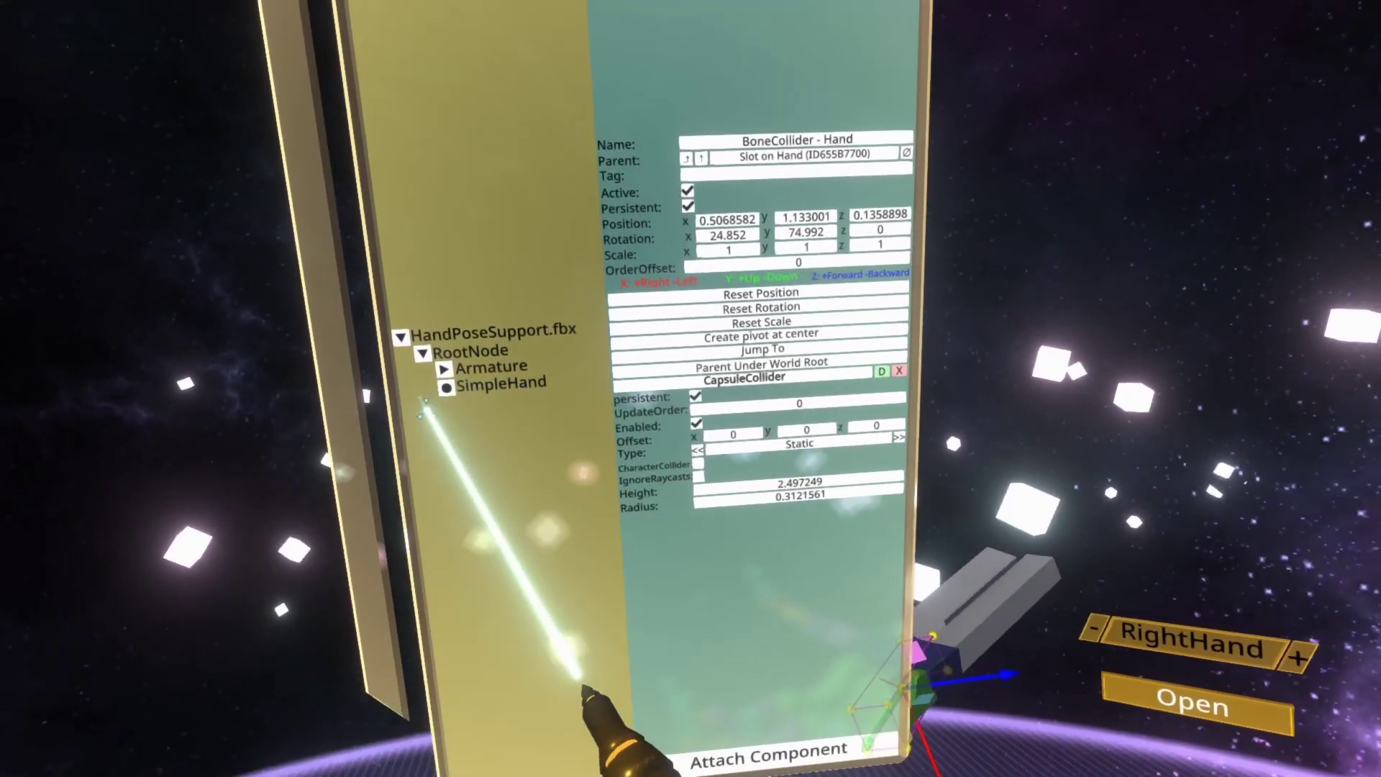
click(414, 355)
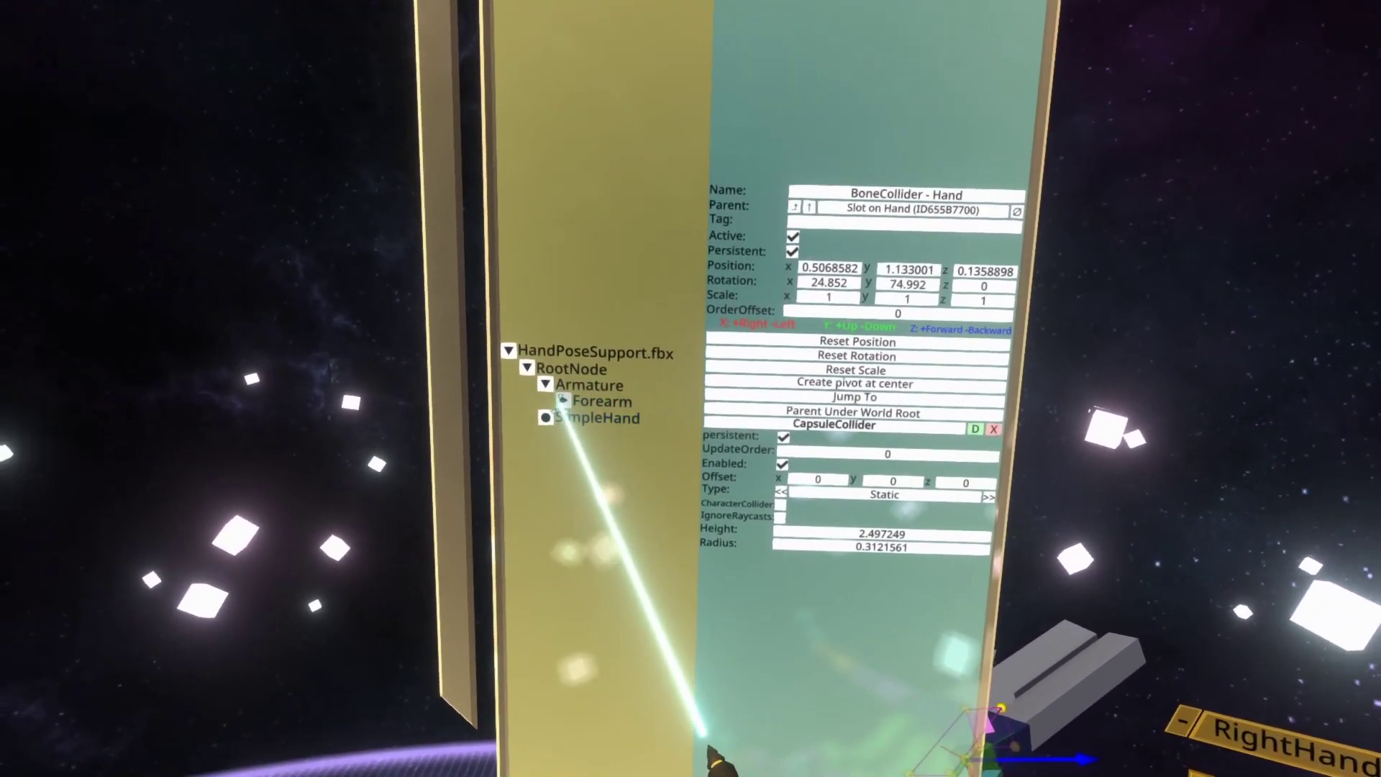
click(523, 391)
click(568, 341)
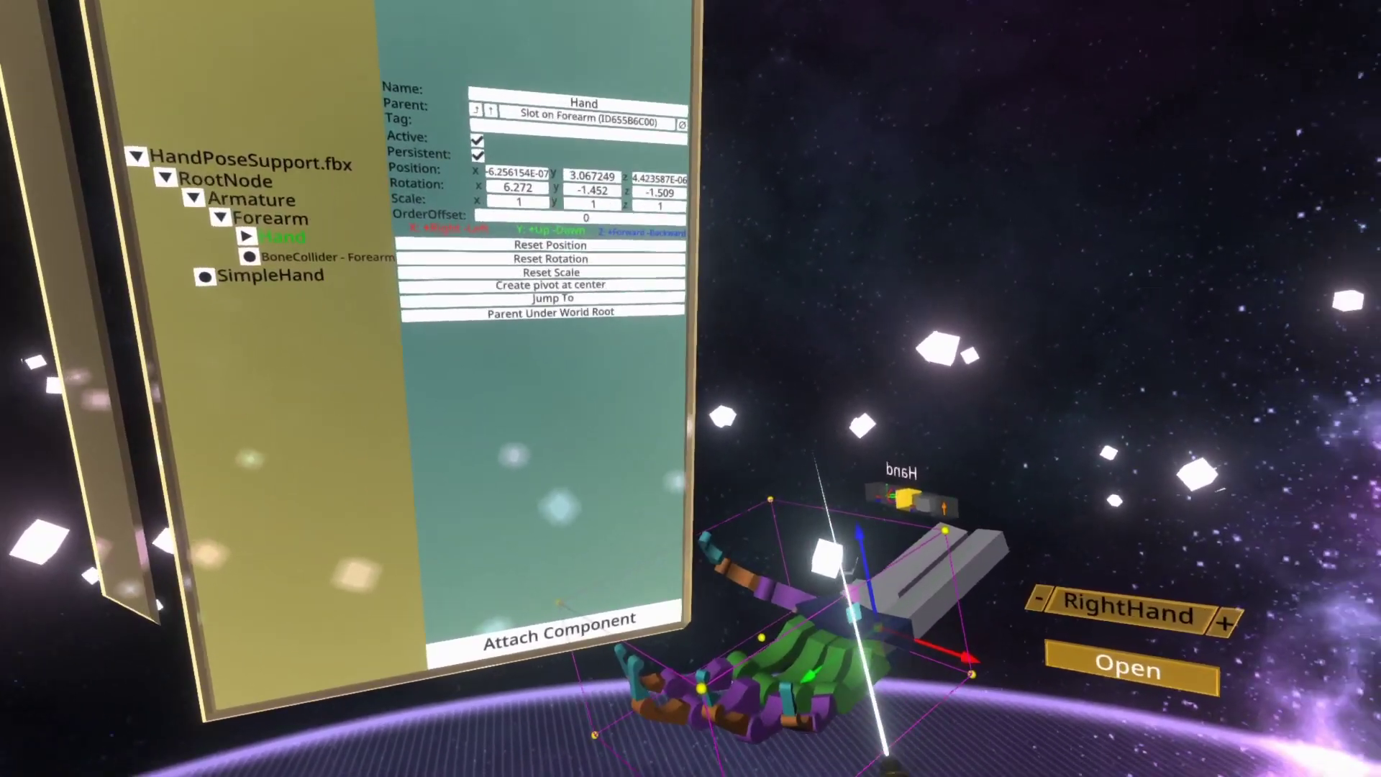
drag(827, 571, 877, 719)
right_click(845, 546)
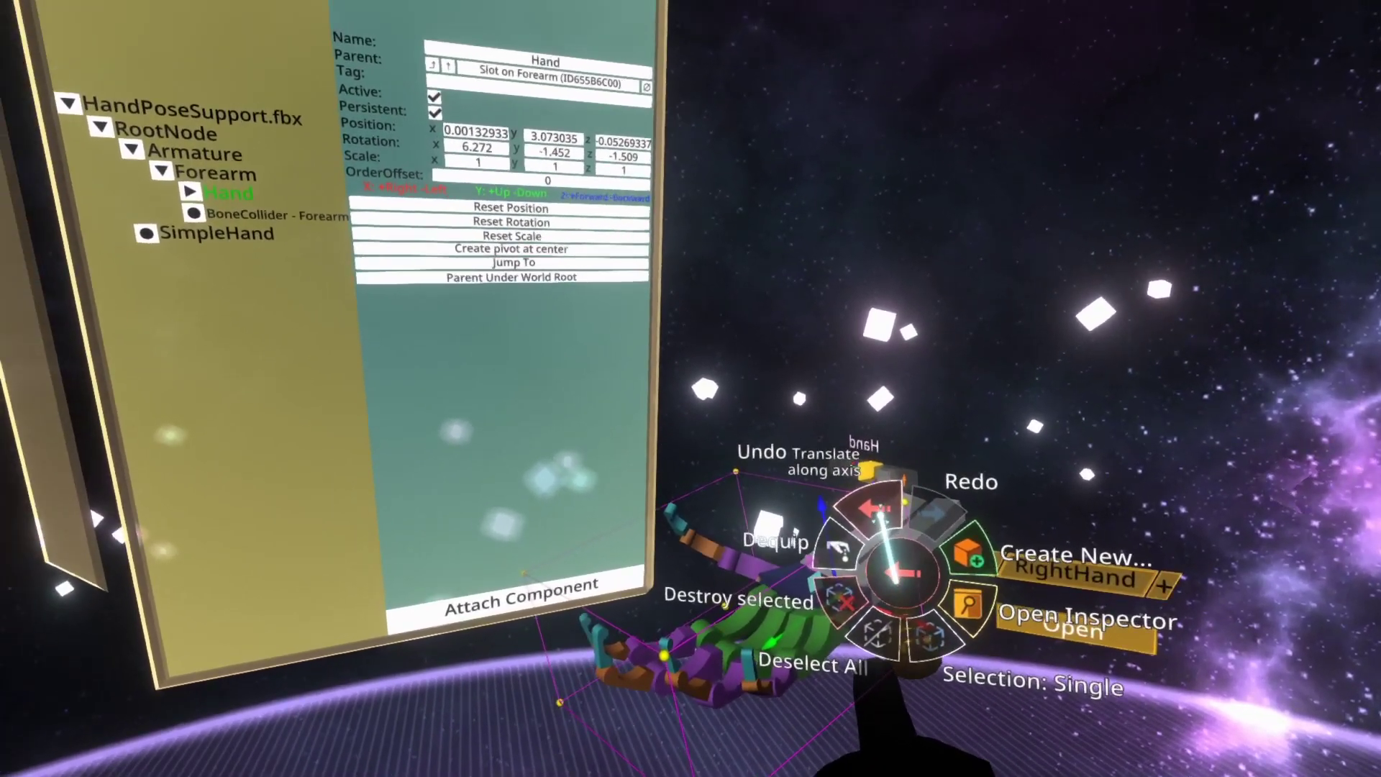
right_click(894, 555)
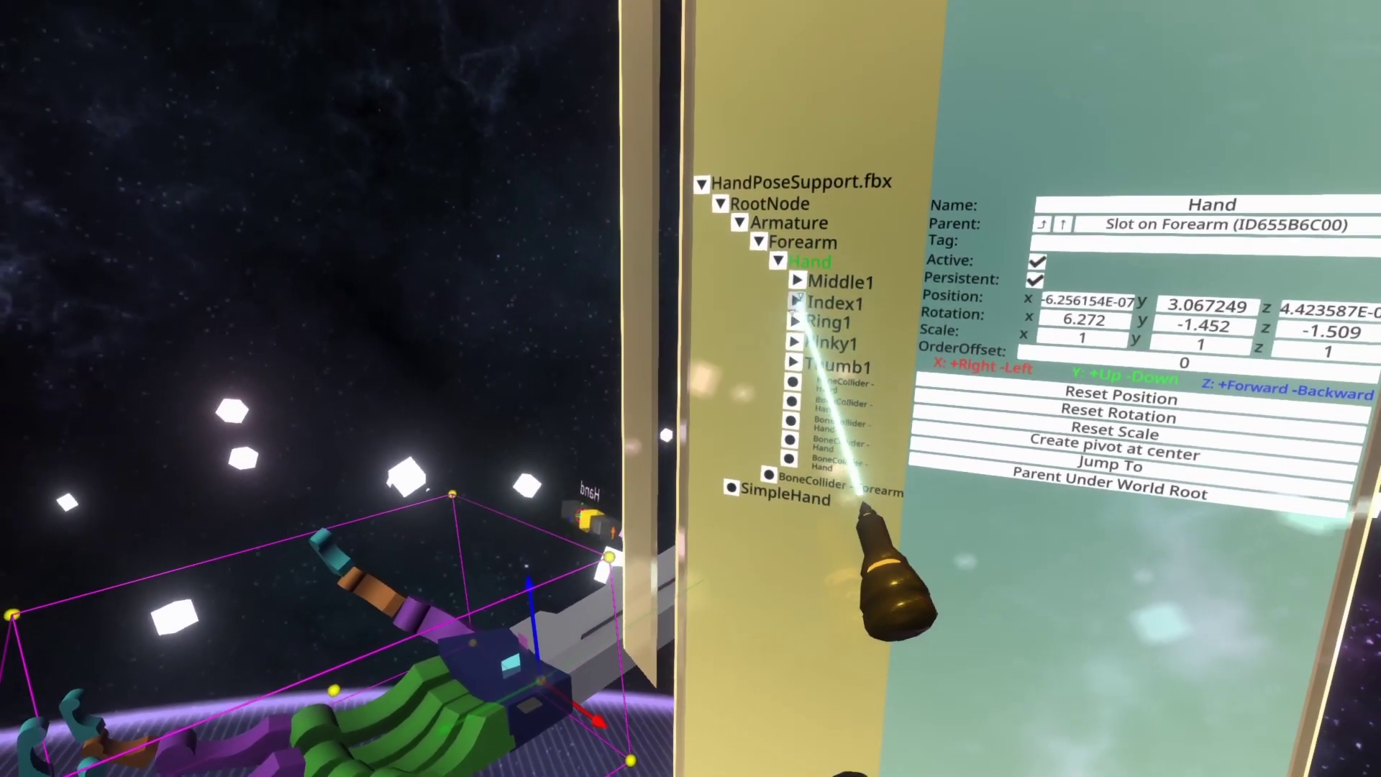
Expand Index1 and Index2 and select the Index3_end bone
click(777, 309)
click(790, 301)
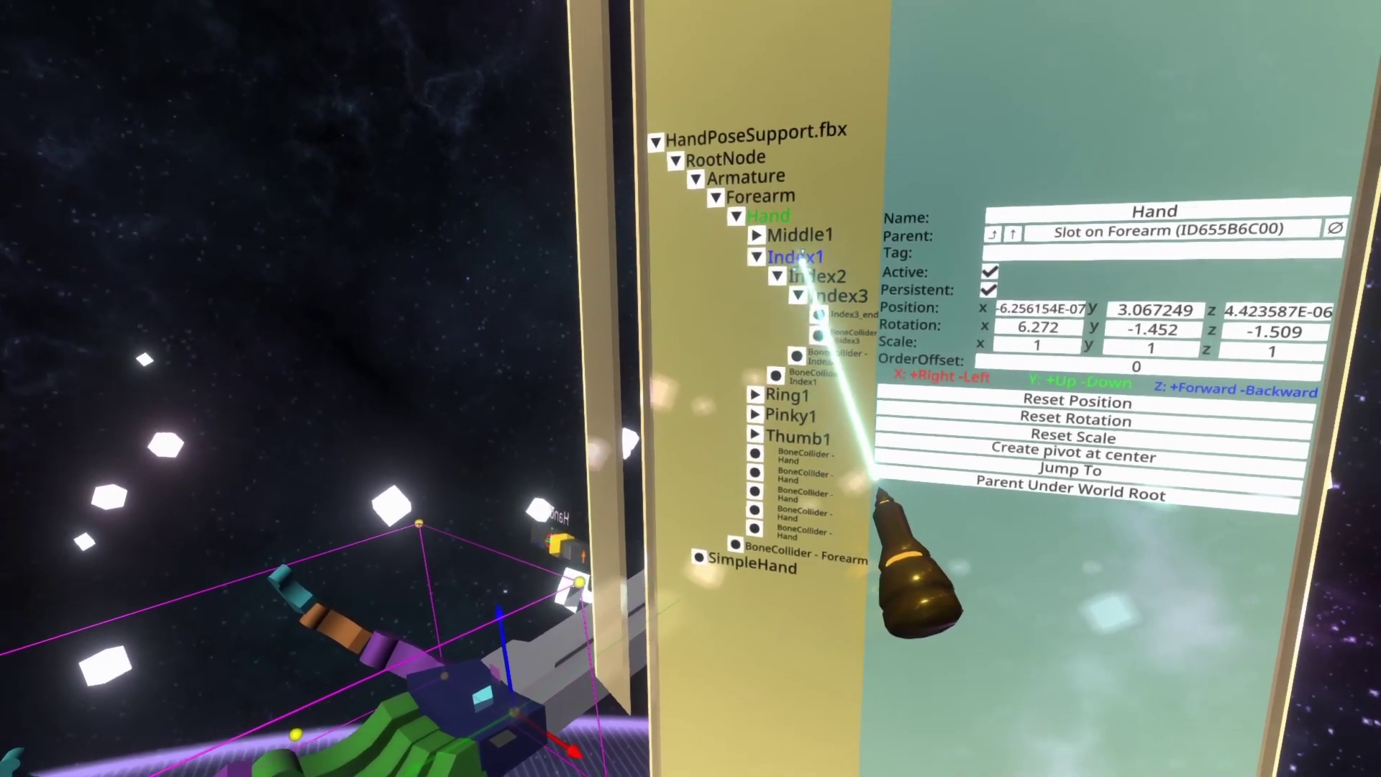
click(879, 318)
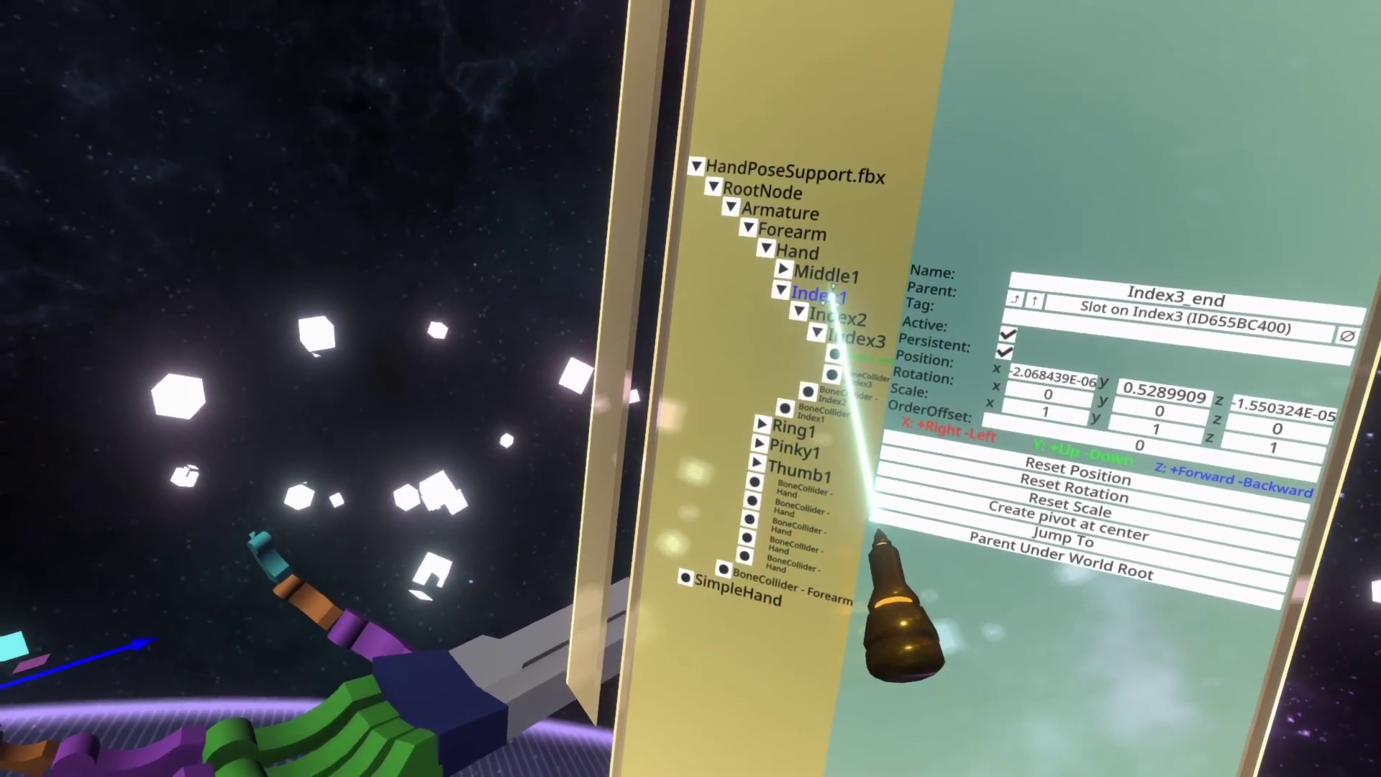
Undo the Index1 and Index2 bone moves, then deselect everything on the hand model
click(753, 376)
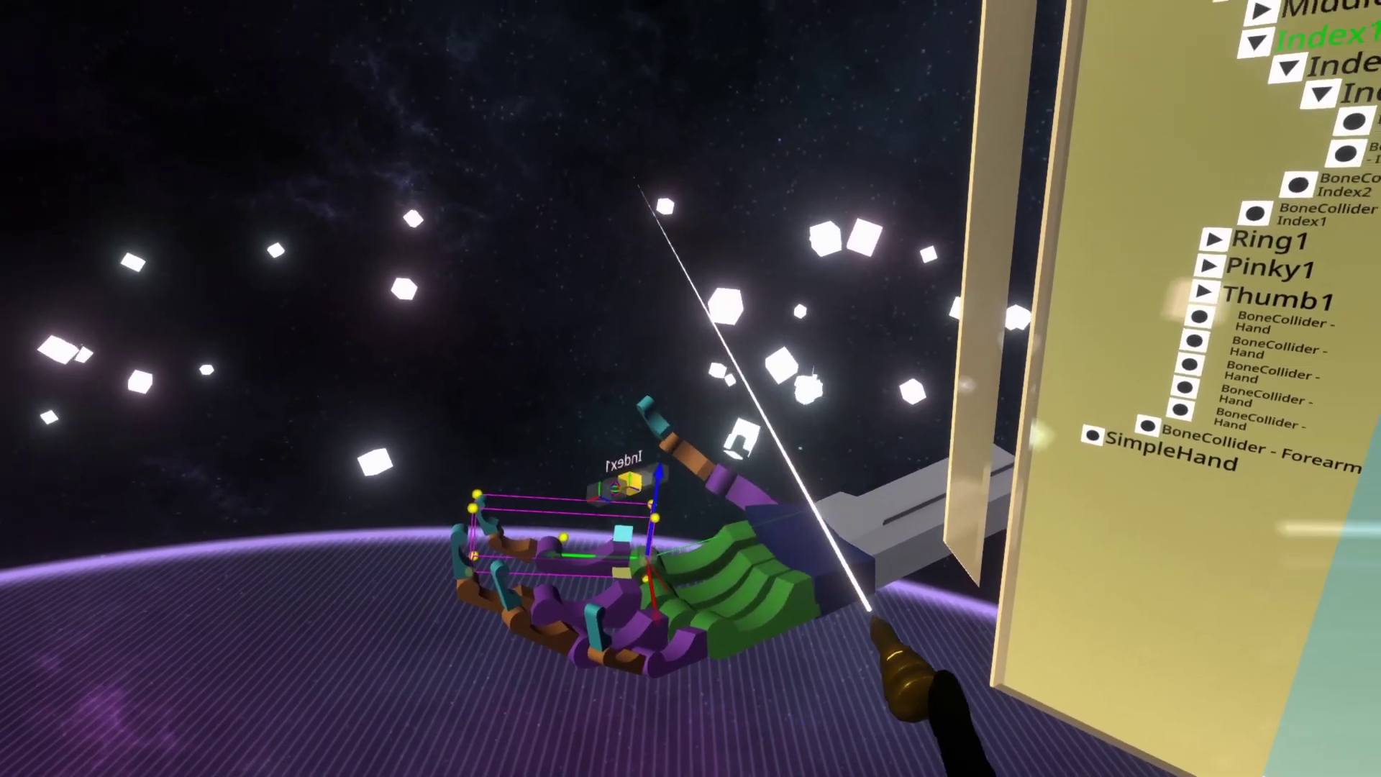
key(t)
key(t)
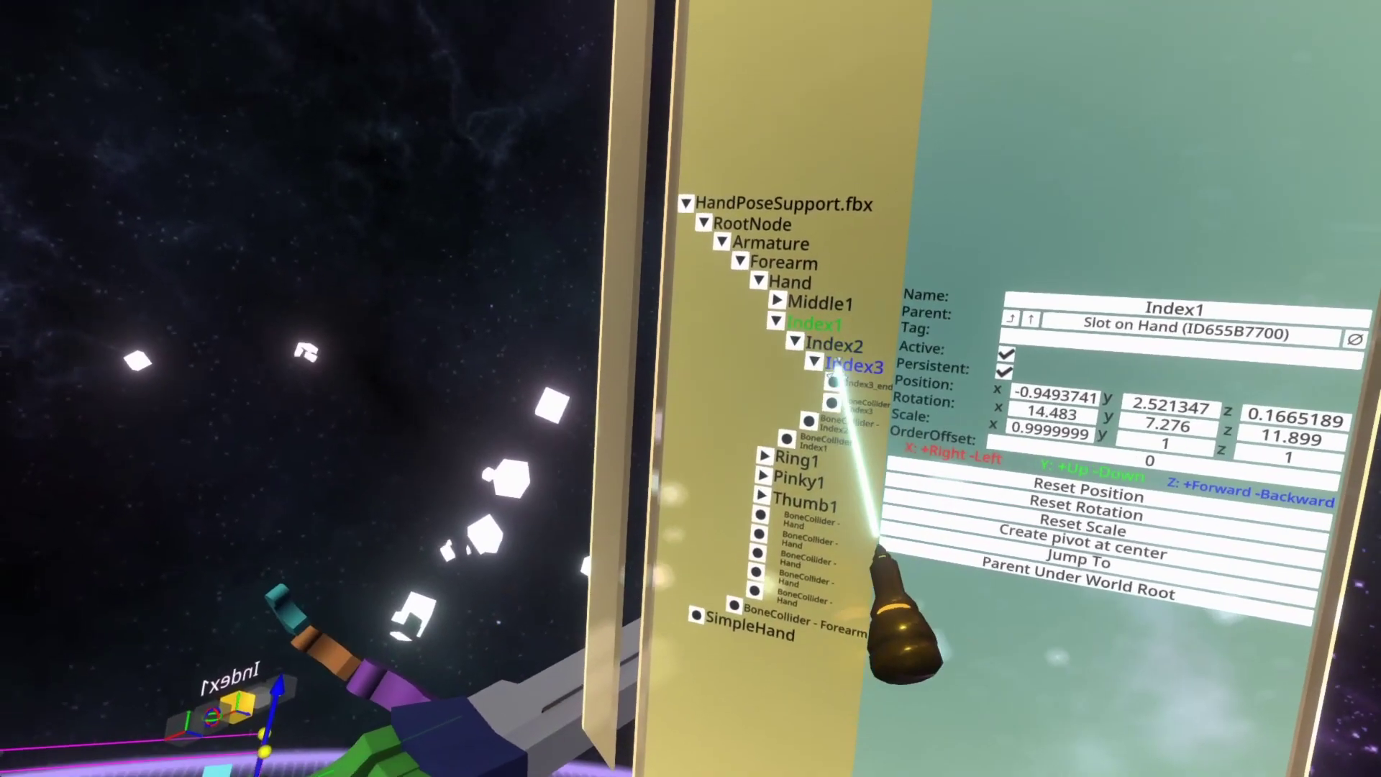
click(864, 294)
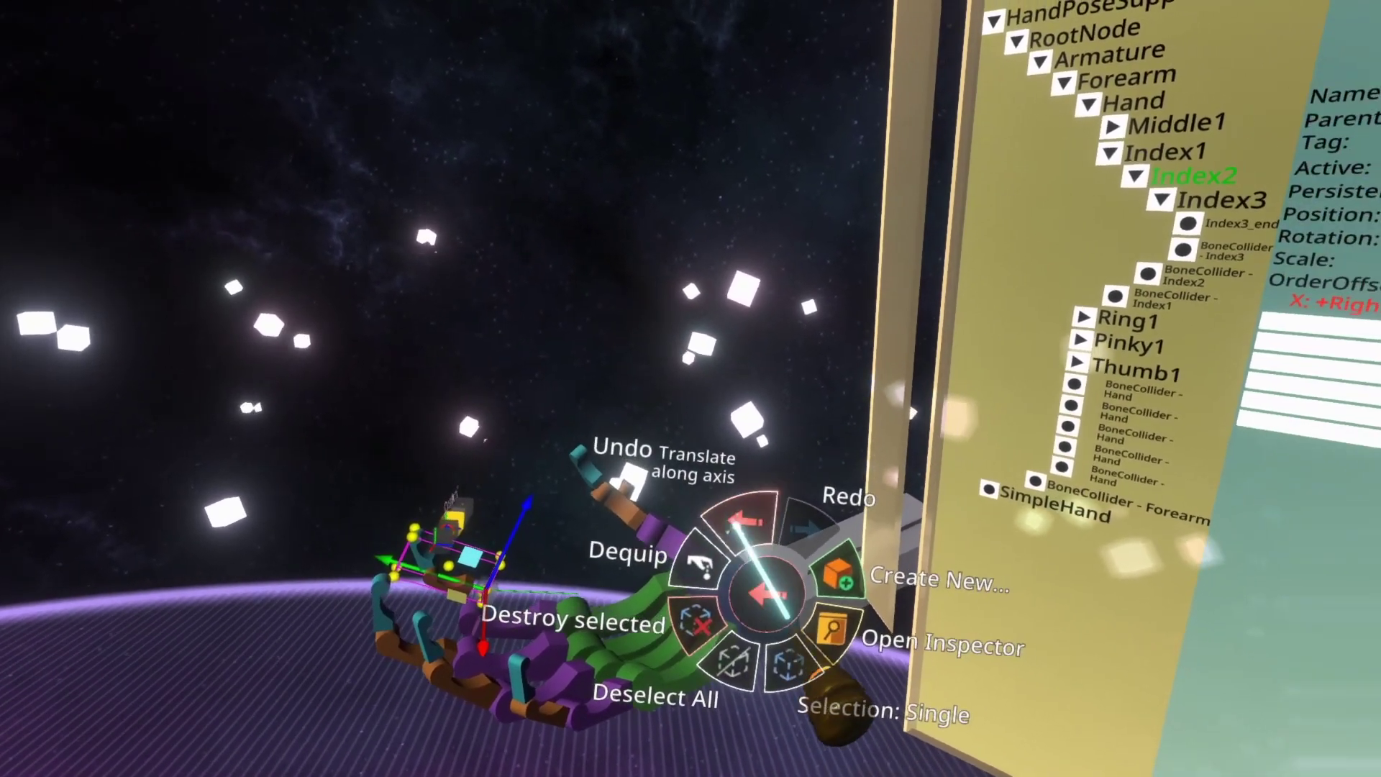
click(740, 524)
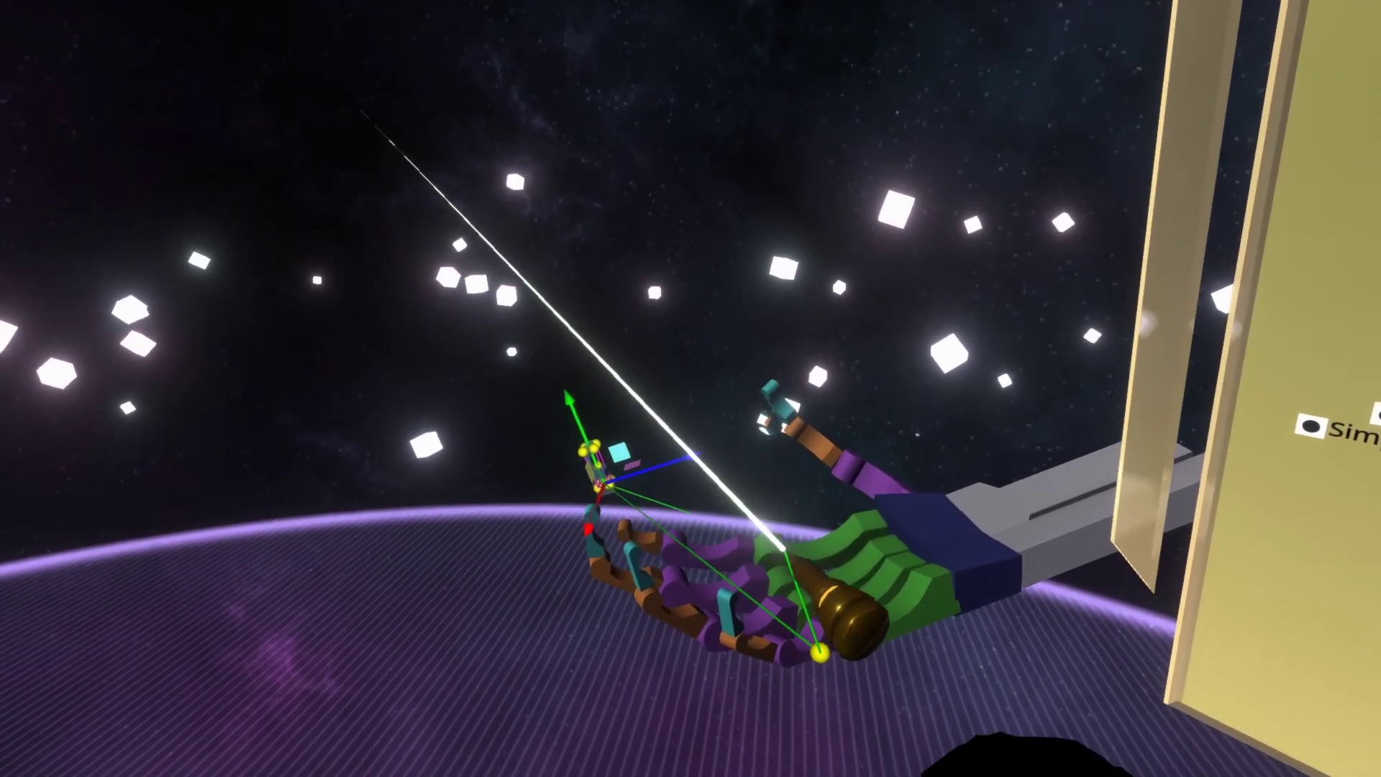
click(763, 425)
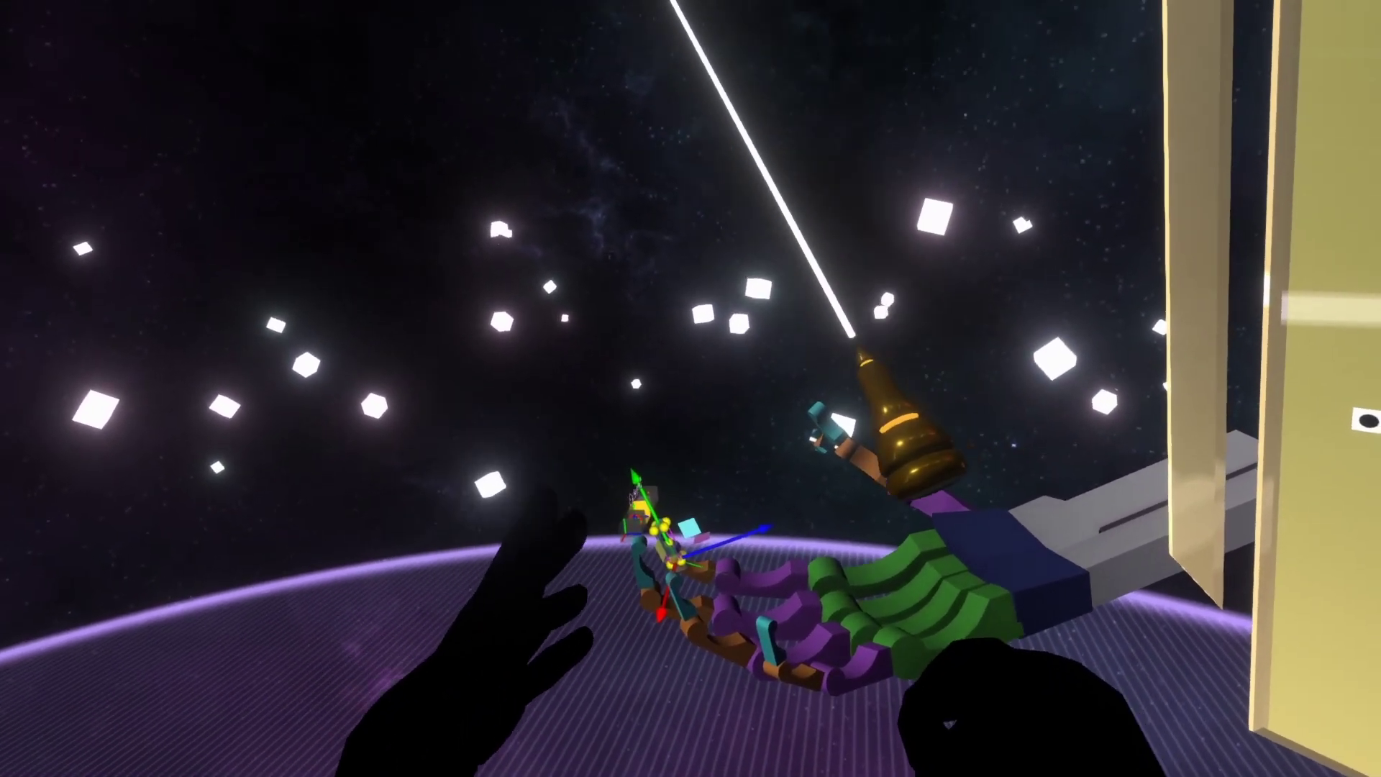
click(848, 366)
click(749, 447)
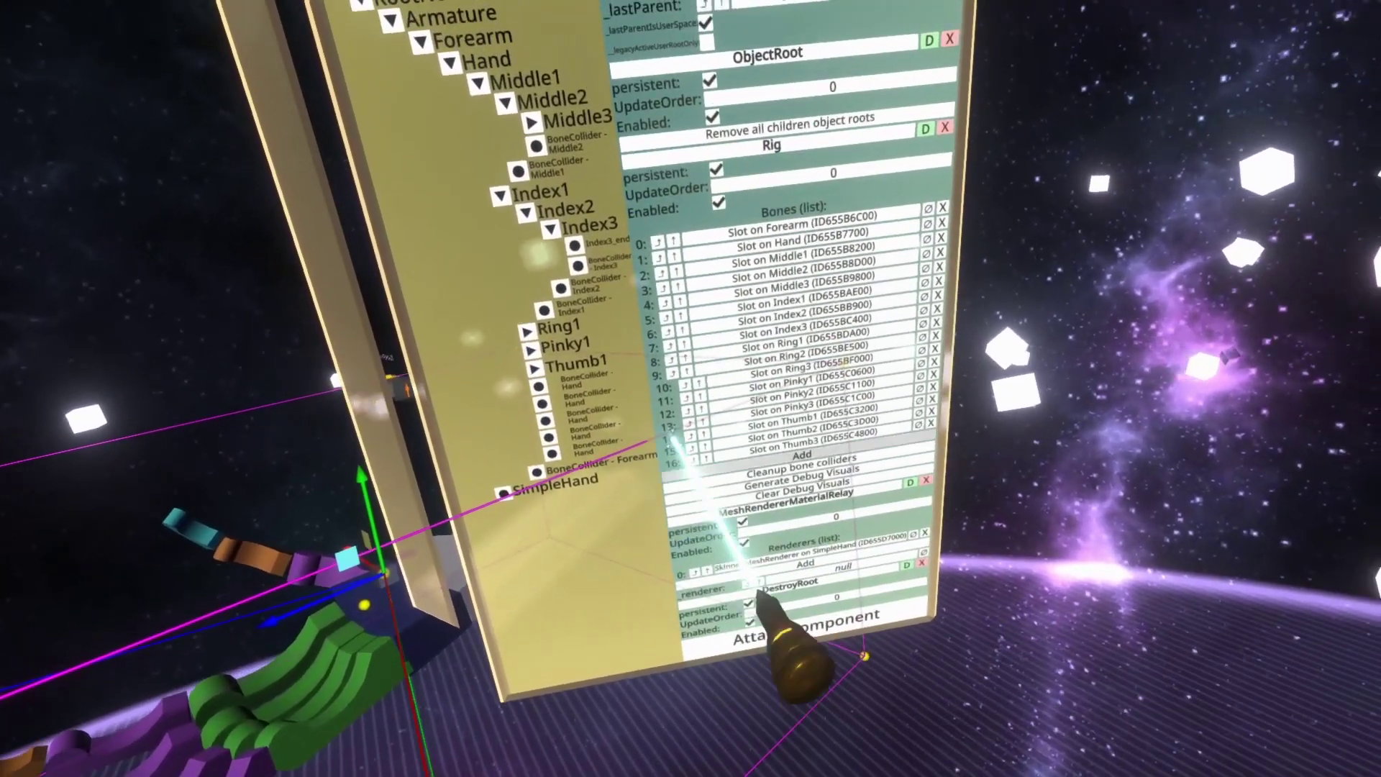
Scroll the inspector up and collapse the Armature branch to bring the Hand slot into view
scroll(791, 288, up, 5)
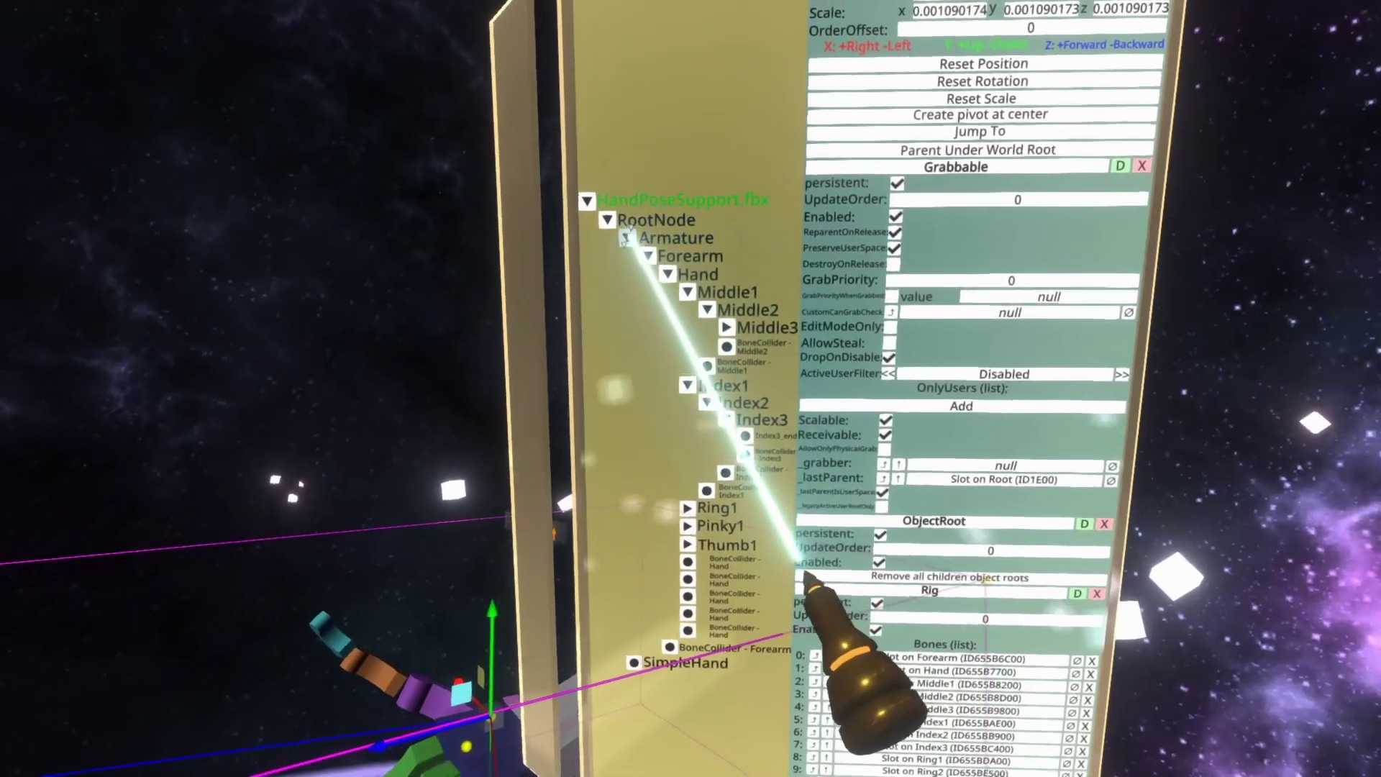
click(516, 306)
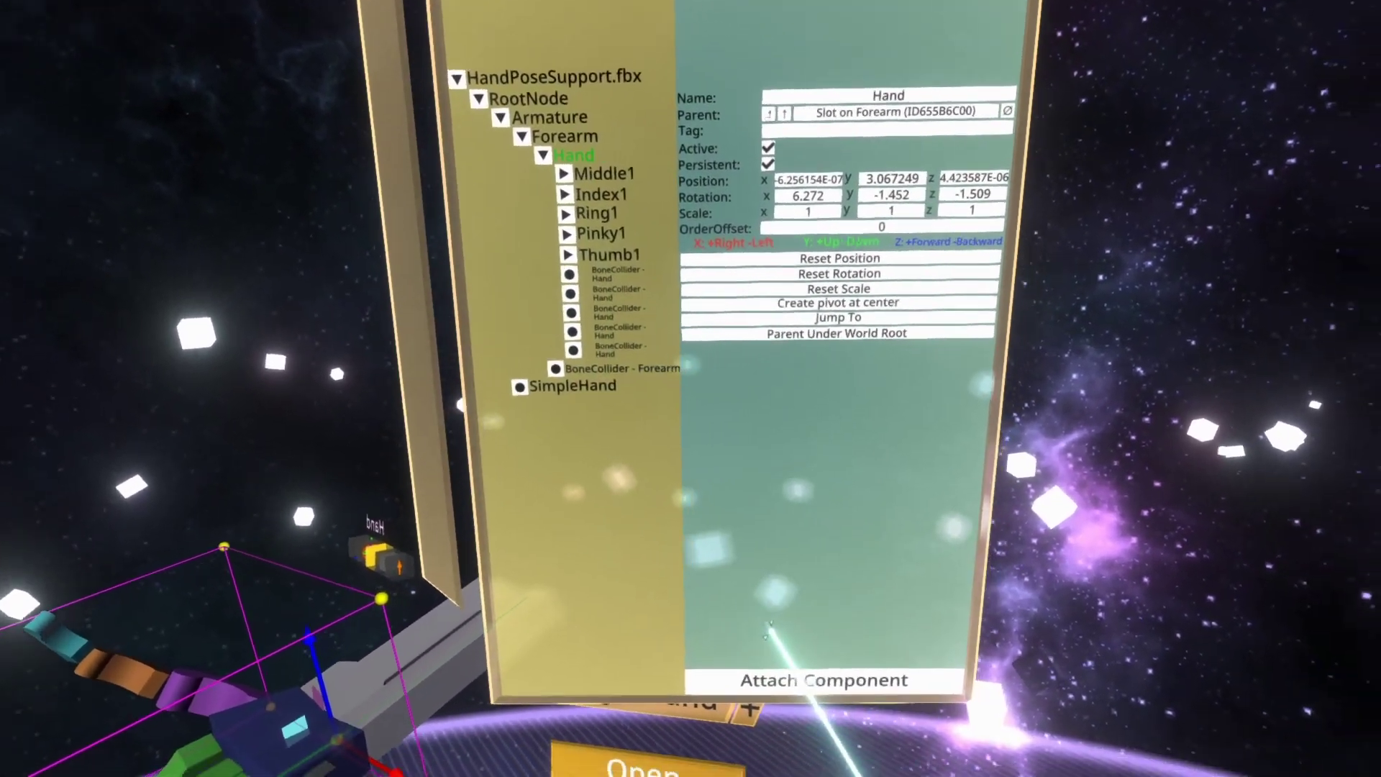
Attach a BipedRig (Rendering) and a HandPoser (Users > Fingers) component to the Hand bone
click(791, 680)
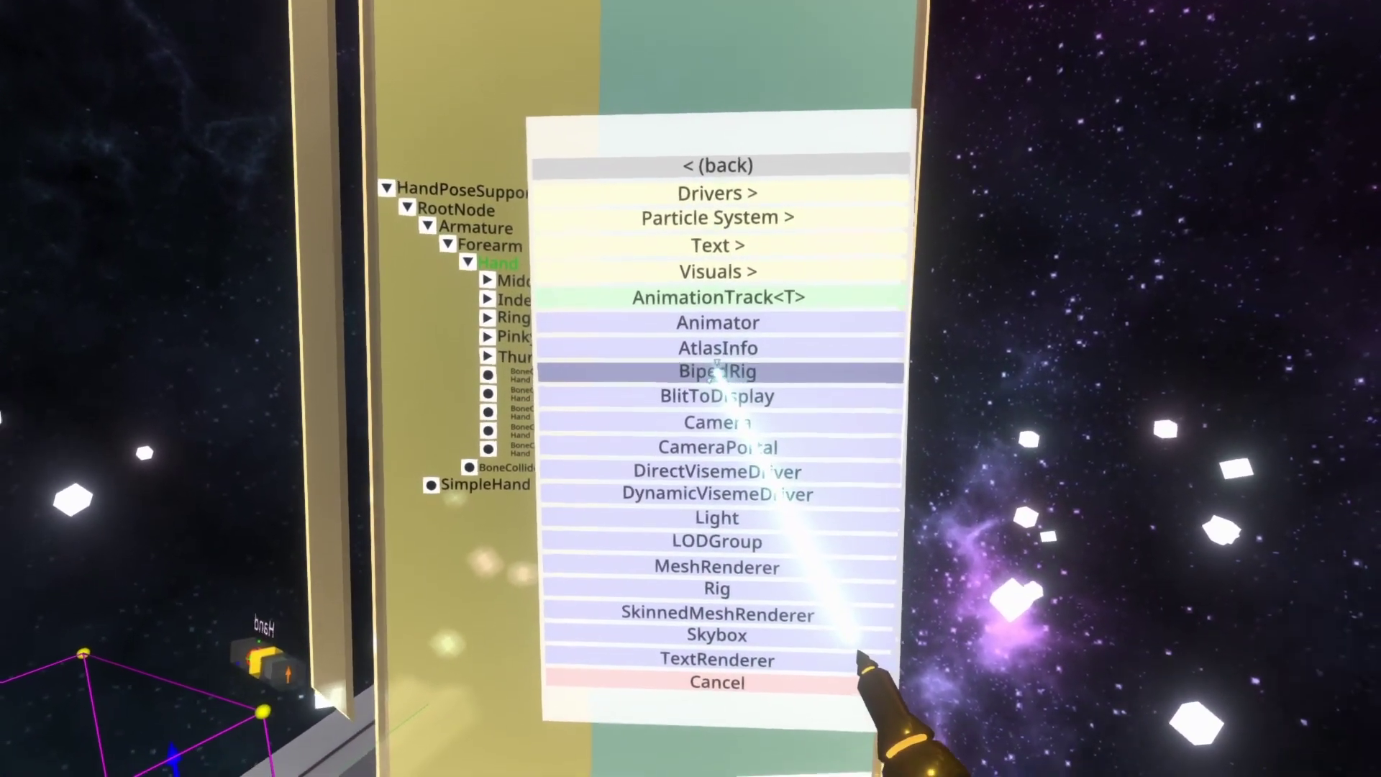
click(720, 405)
click(740, 635)
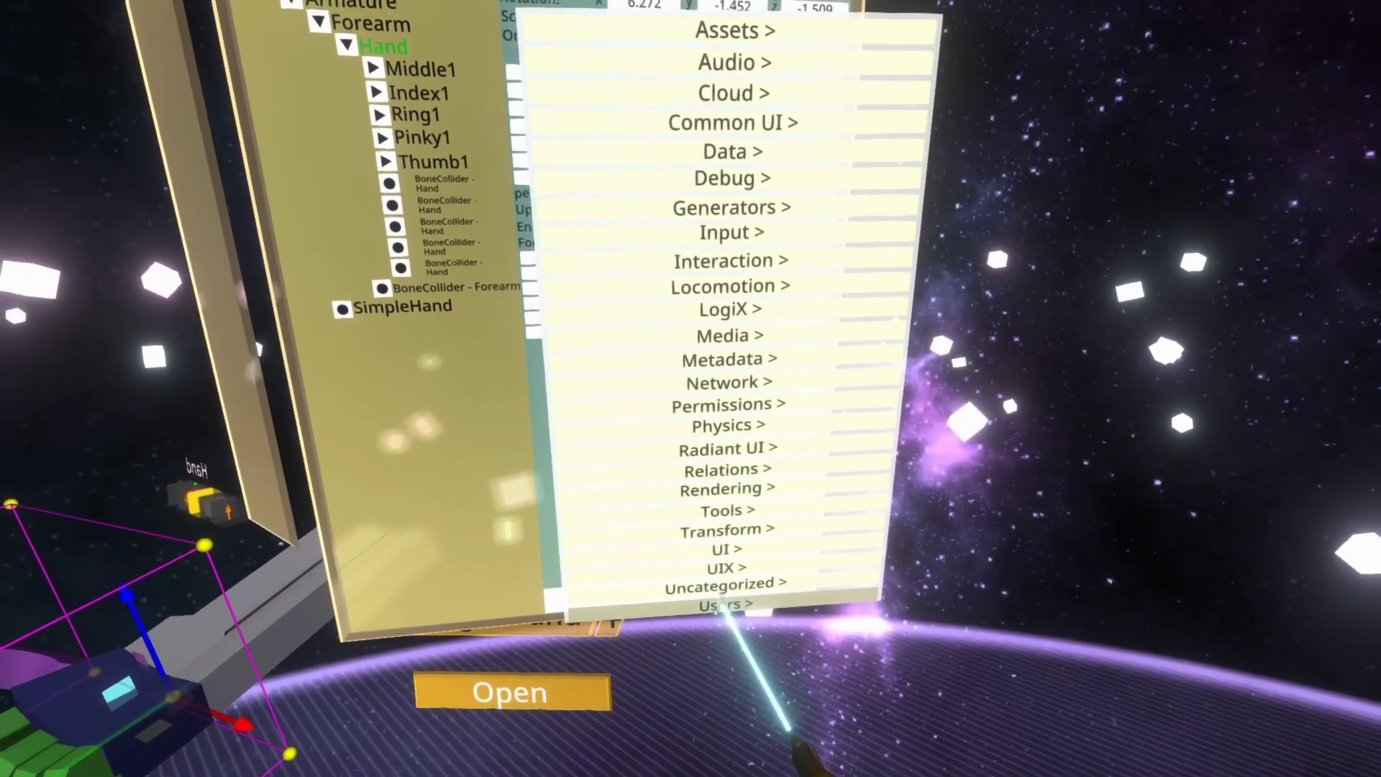
click(722, 587)
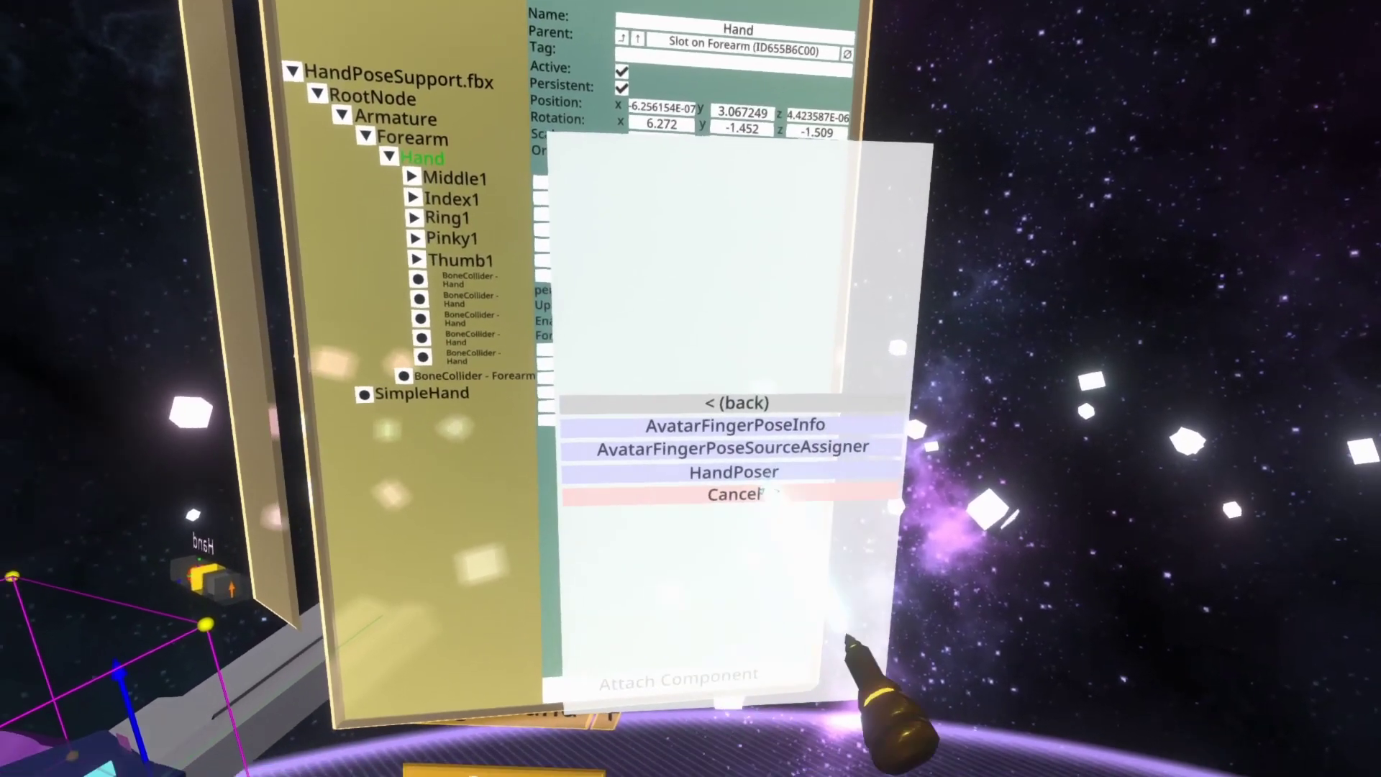
click(714, 480)
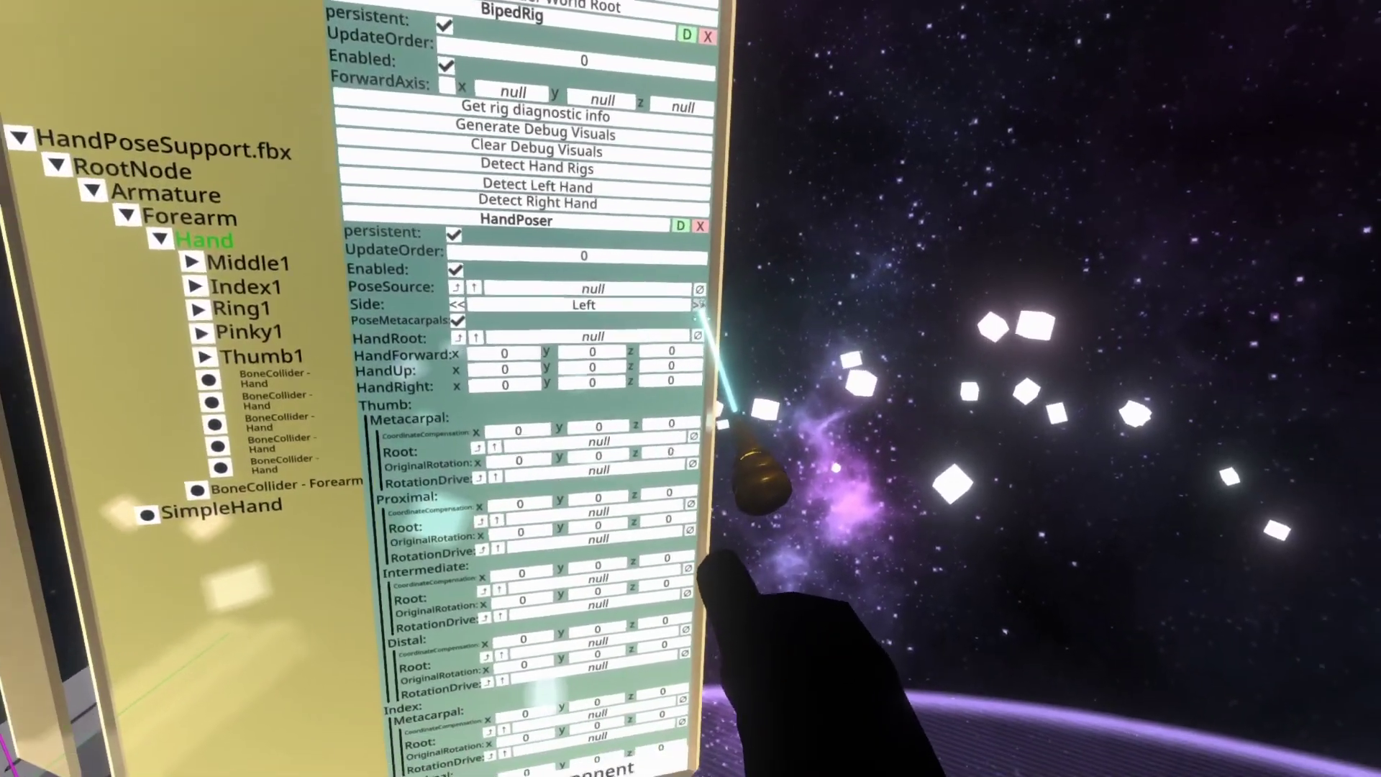
Set the HandPoser side to Right and review its filled thumb and finger bone references
click(700, 305)
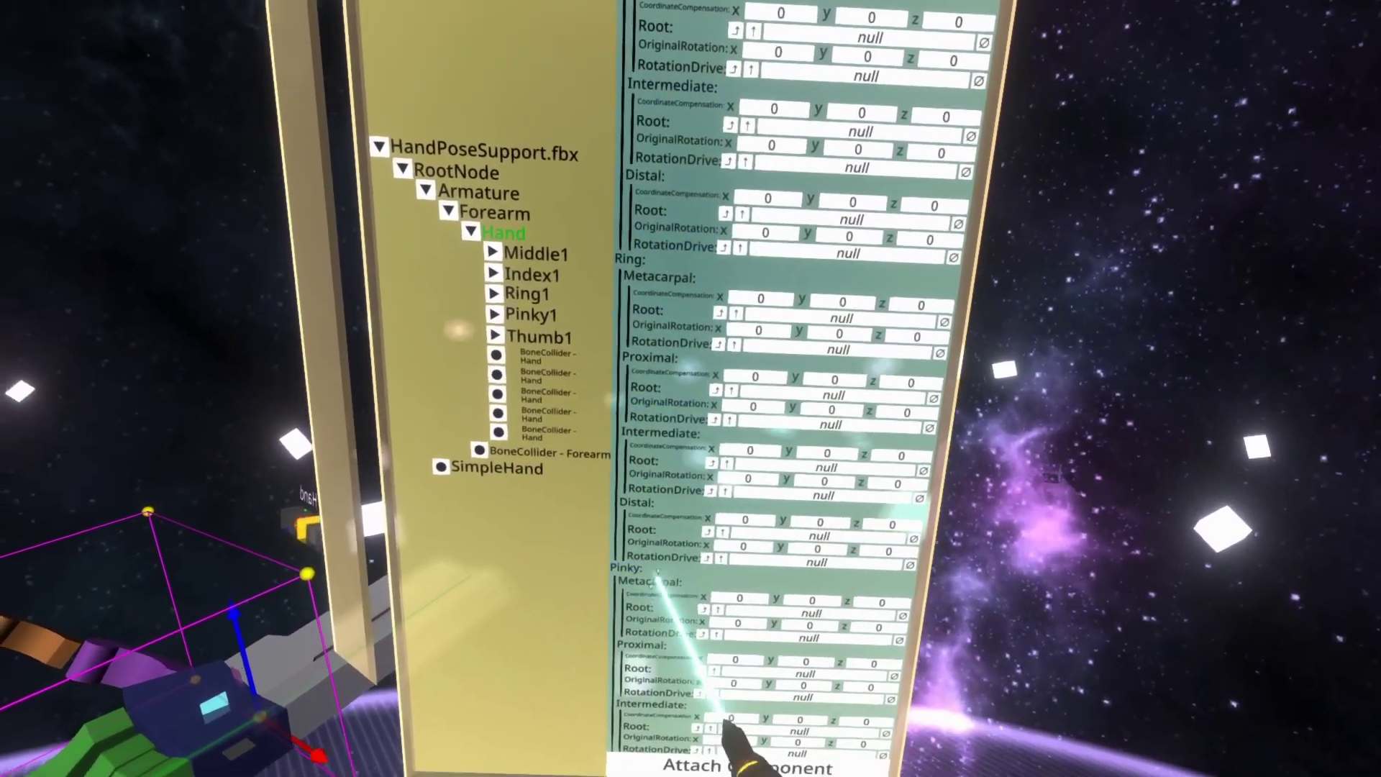
scroll(672, 554, down, 10)
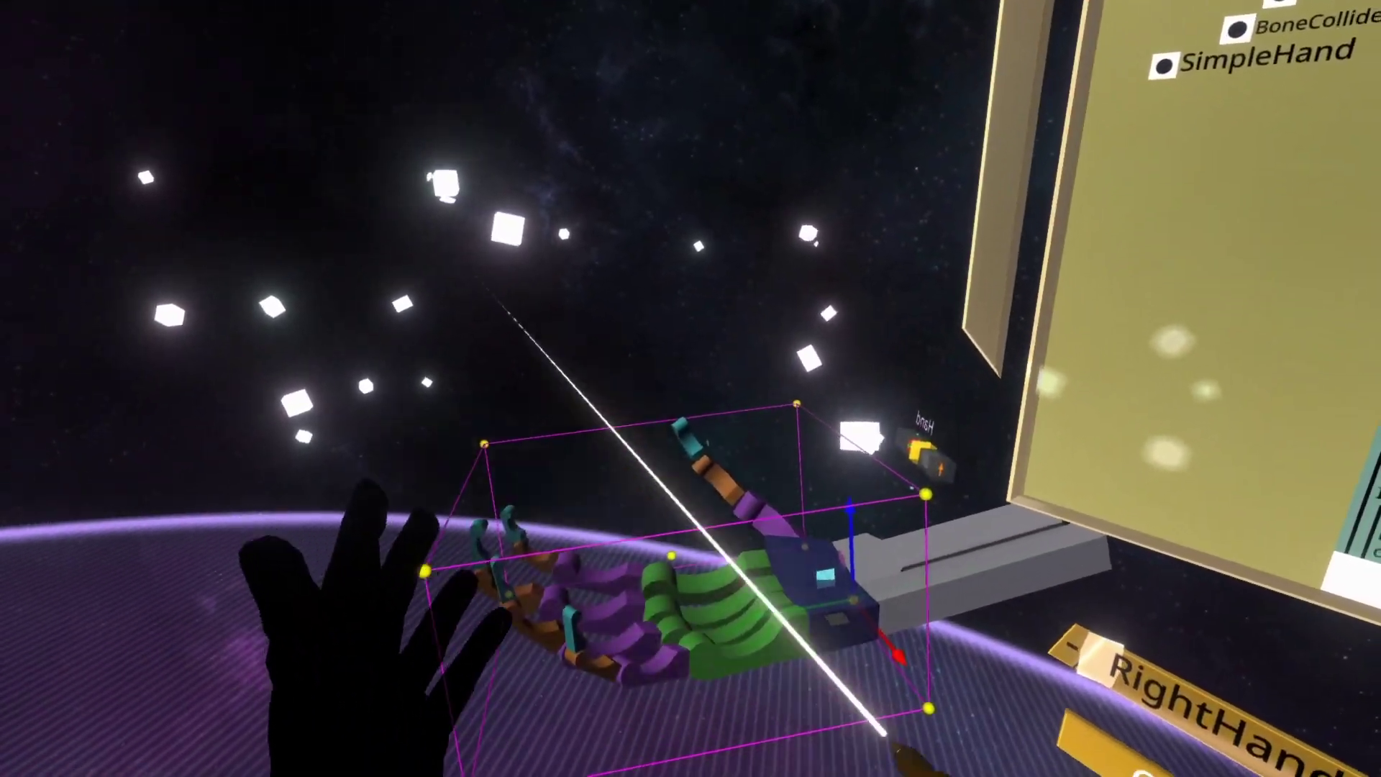
scroll(813, 618, down, 10)
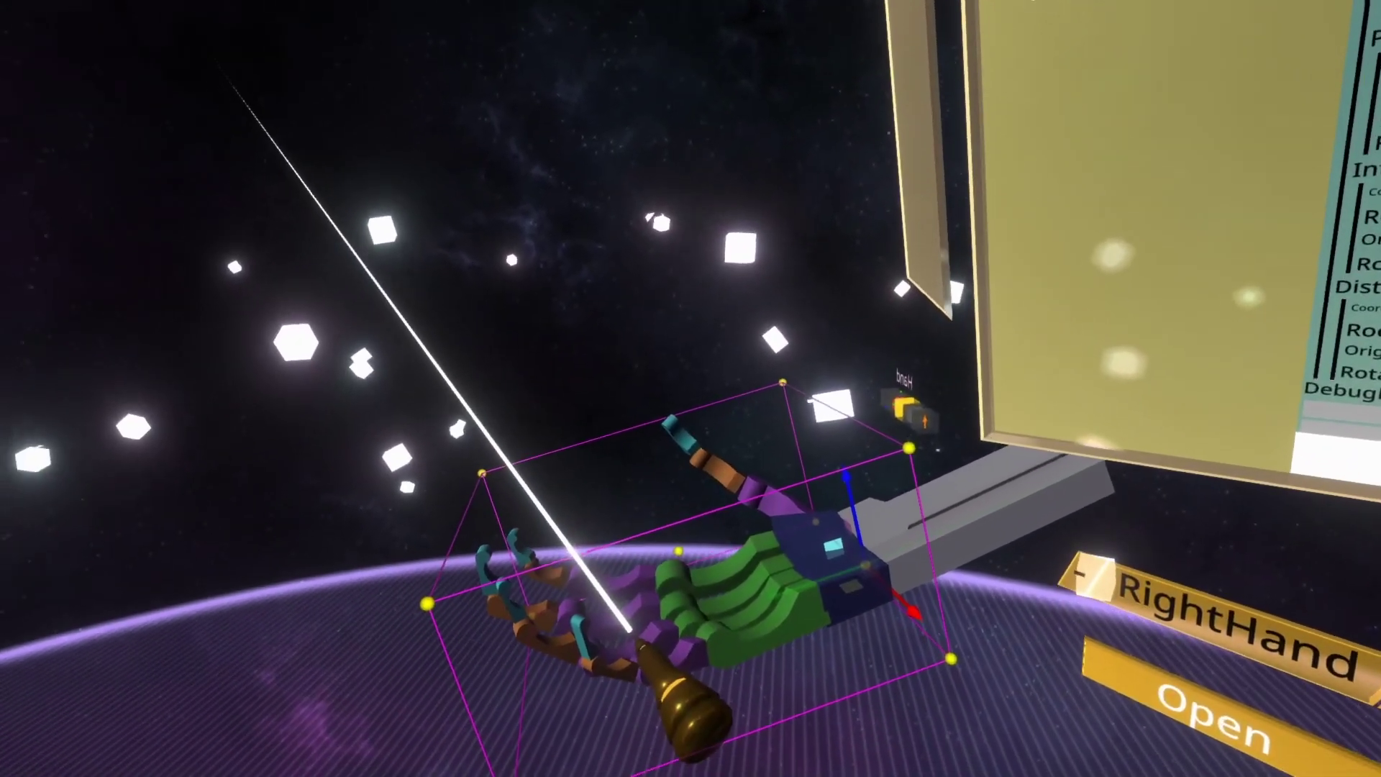
scroll(684, 308, up, 5)
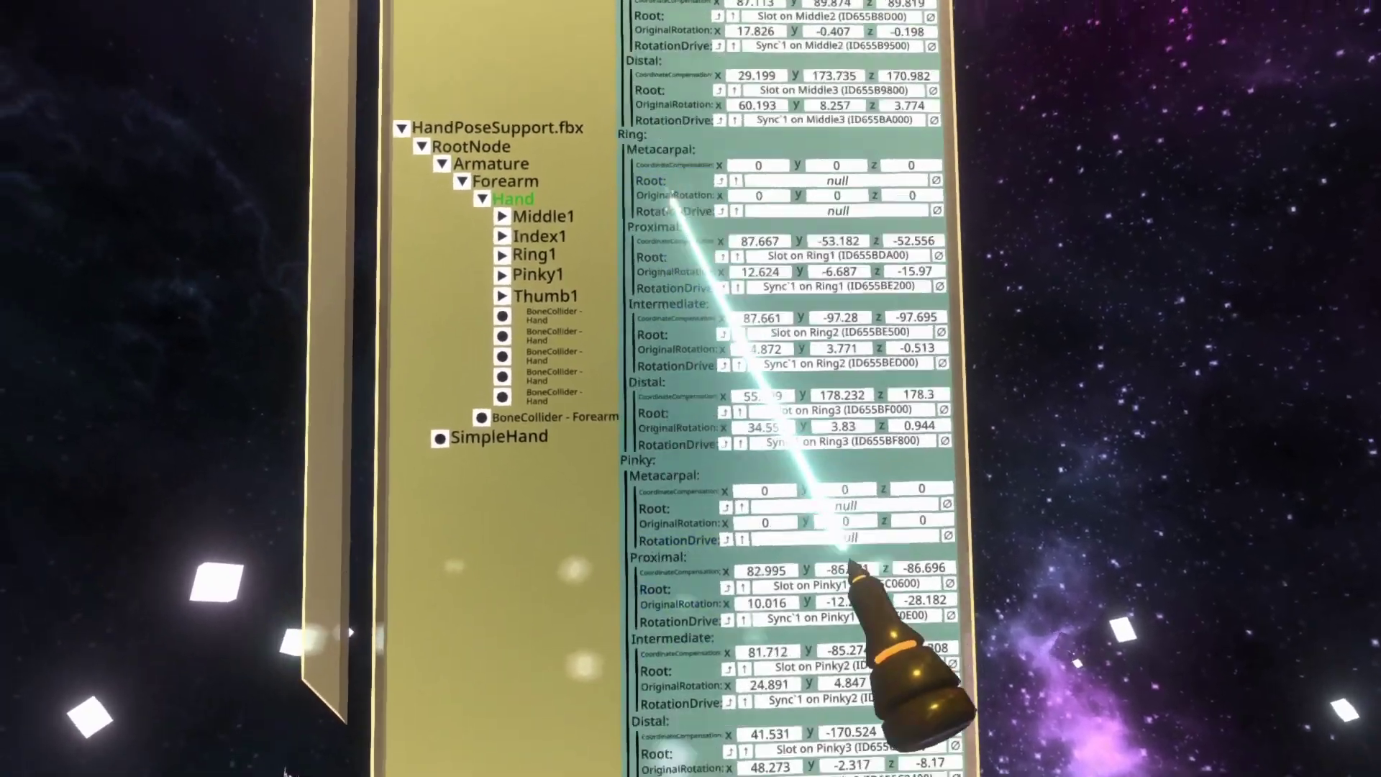
scroll(827, 712, up, 3)
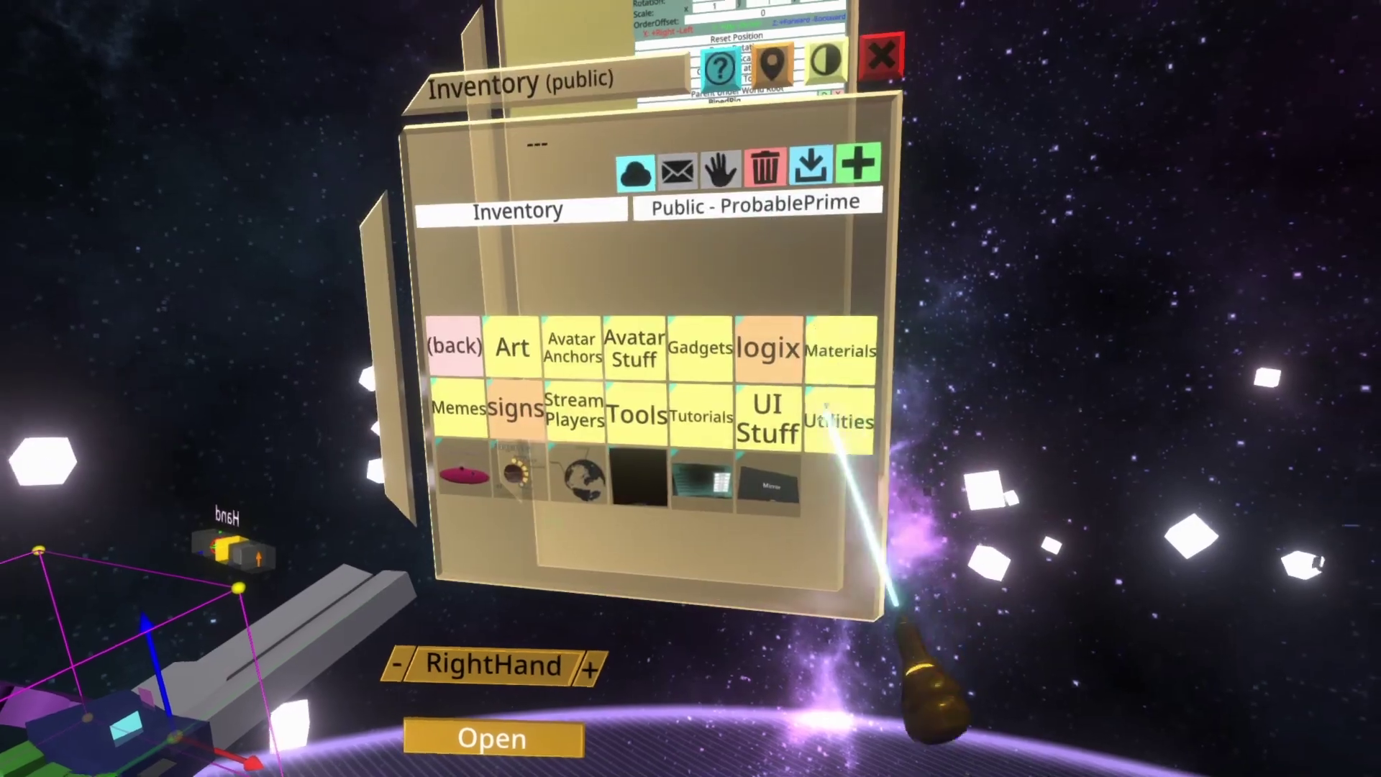
Close the inventory and open a second inspector on the avatar's RightHand slot
click(838, 417)
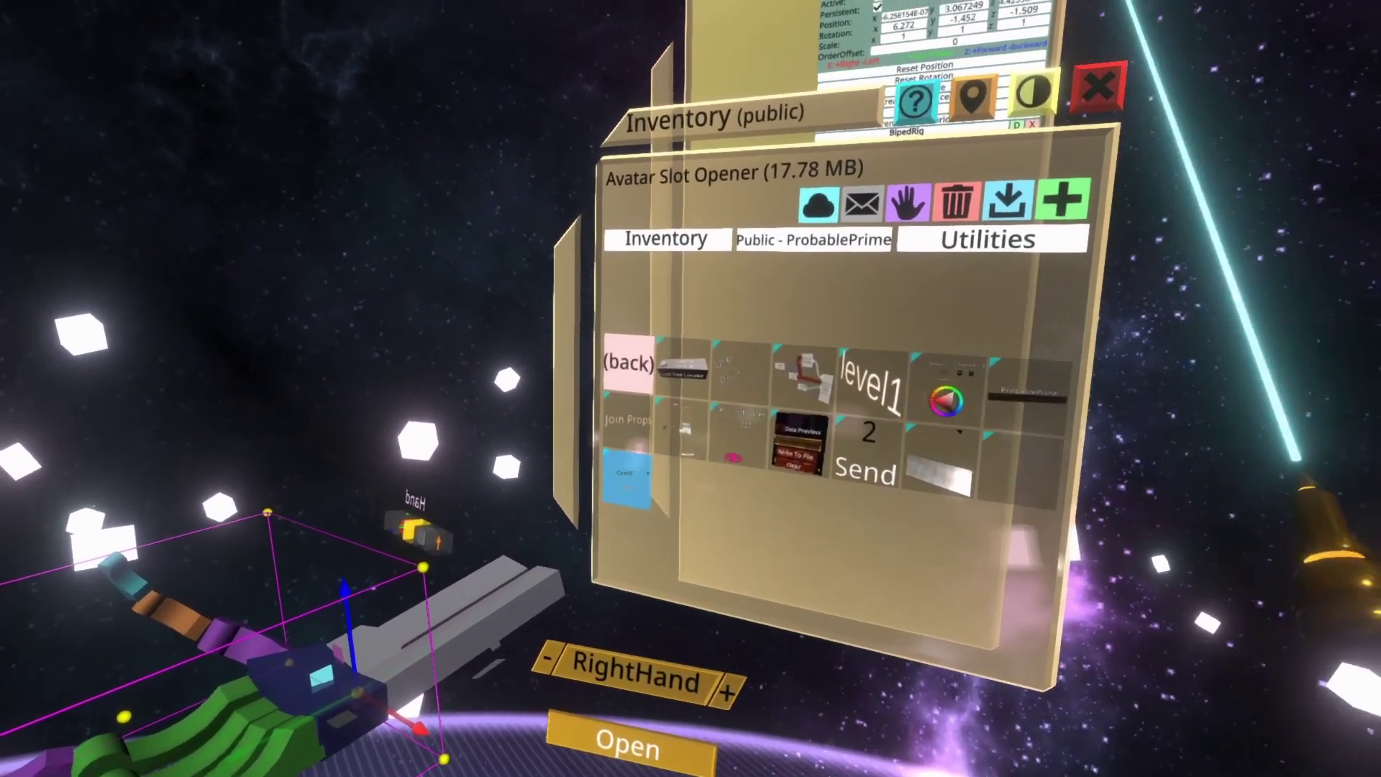
click(1146, 50)
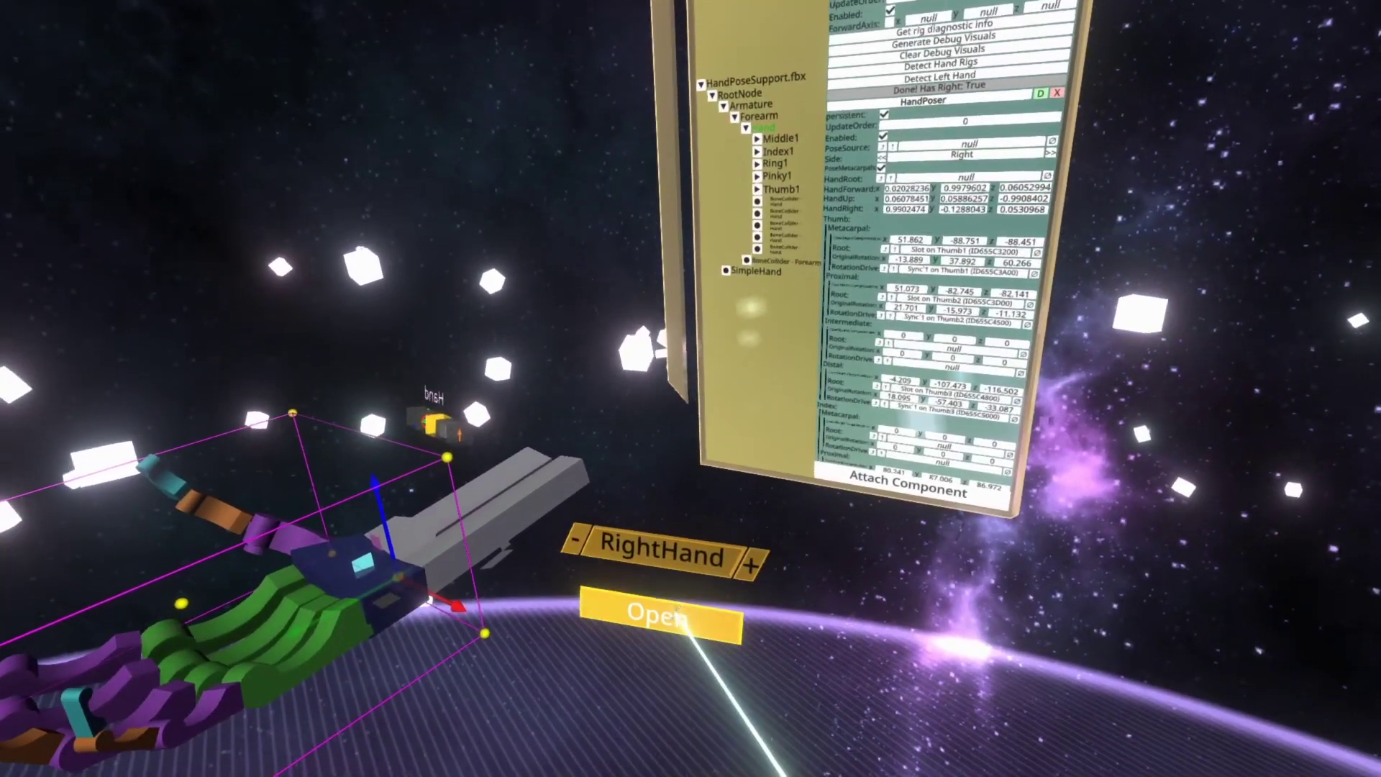
click(641, 689)
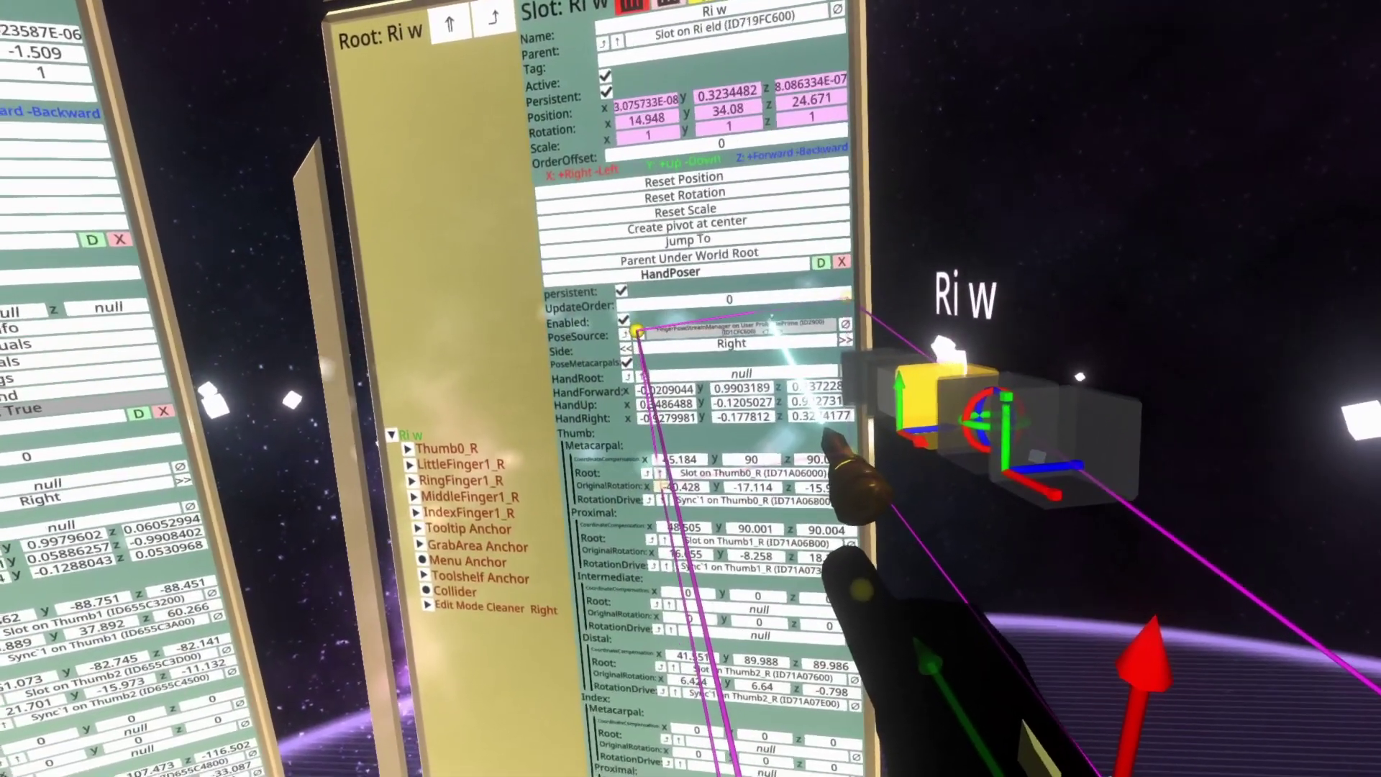
Assign the FingerPoseStreamManager as the pose source, then deselect the hand model
drag(637, 332, 956, 618)
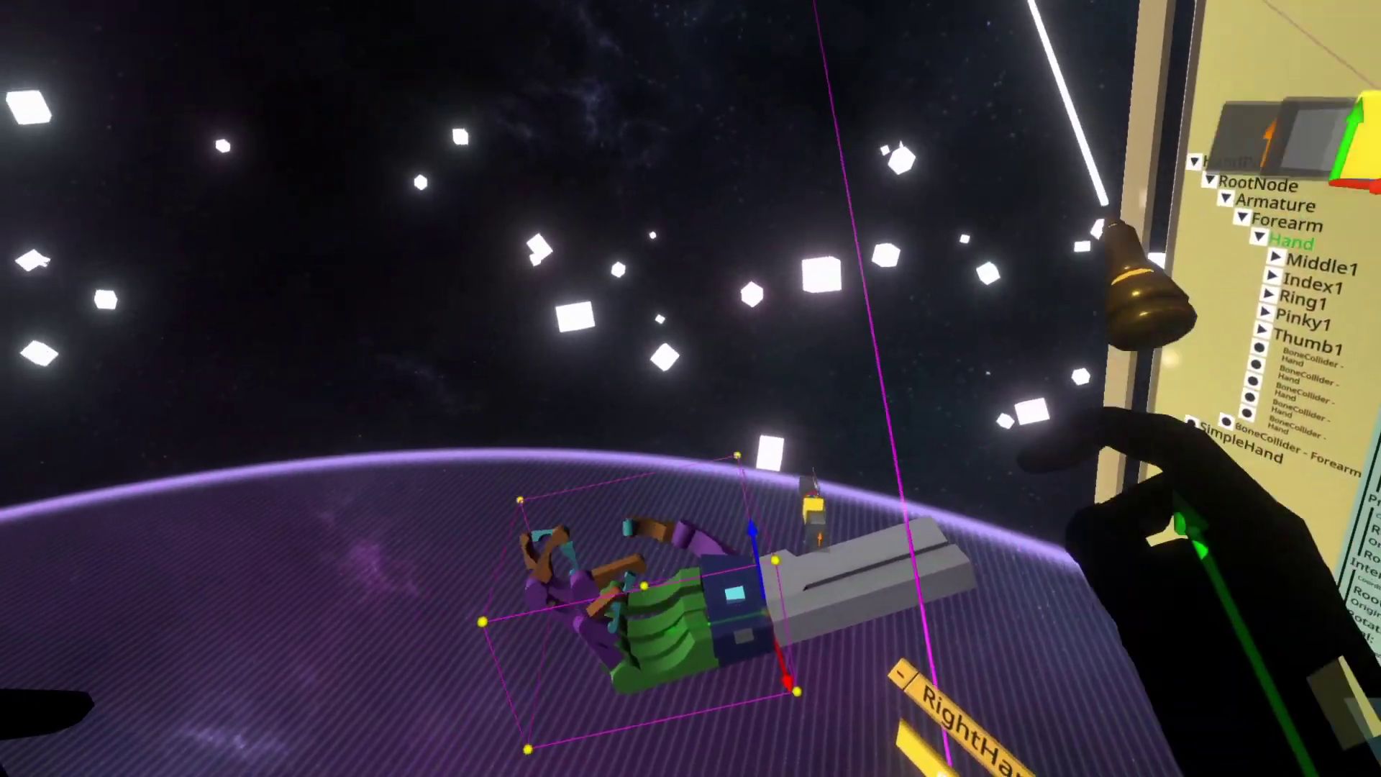
right_click(1085, 237)
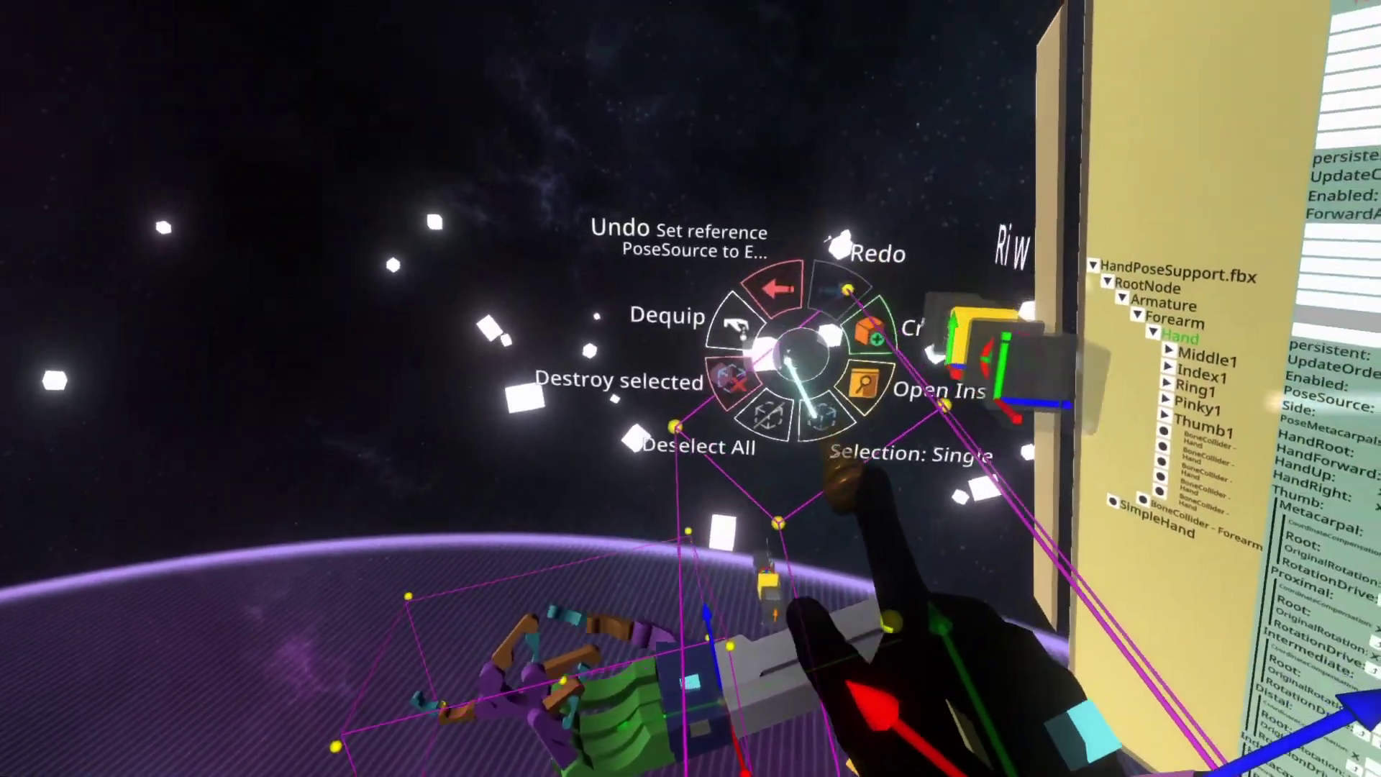
click(748, 395)
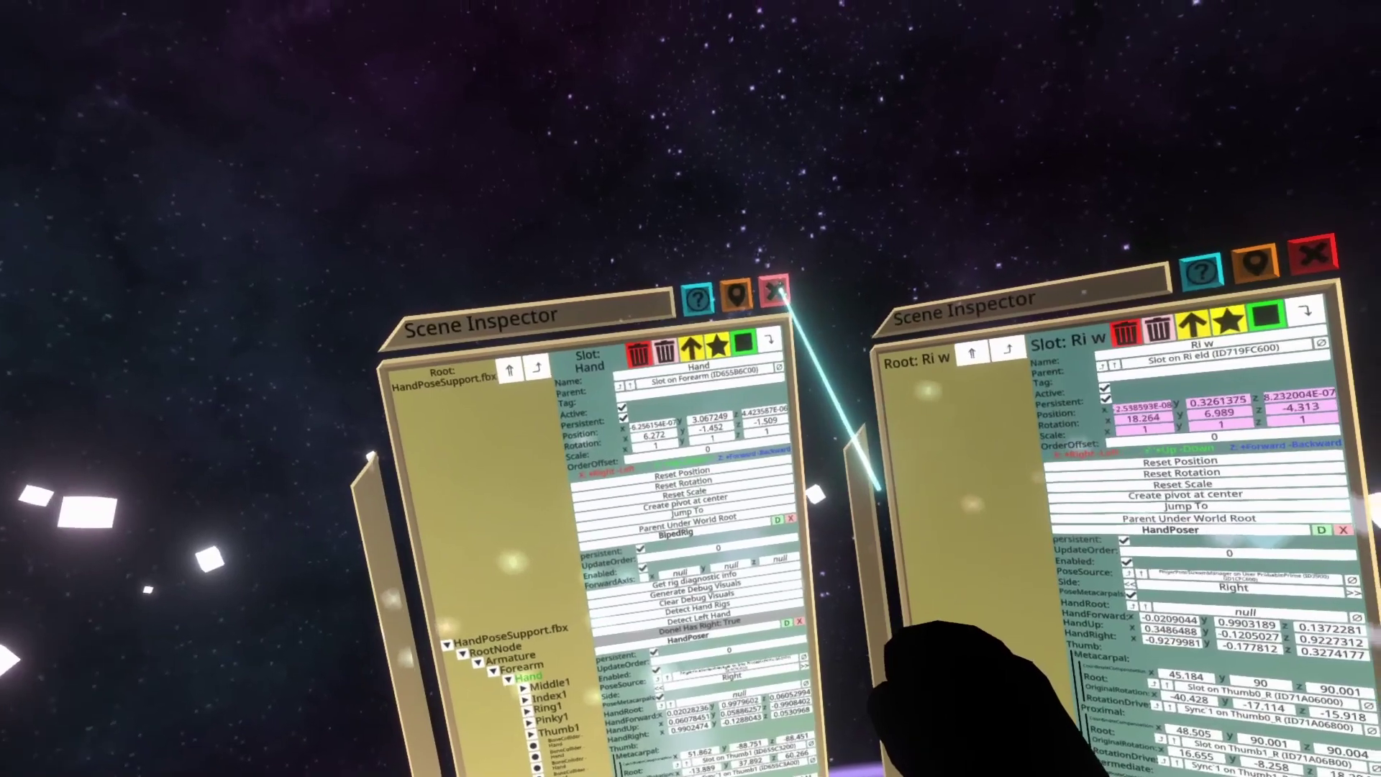
Close the left hand's Scene Inspector with its X button
click(774, 291)
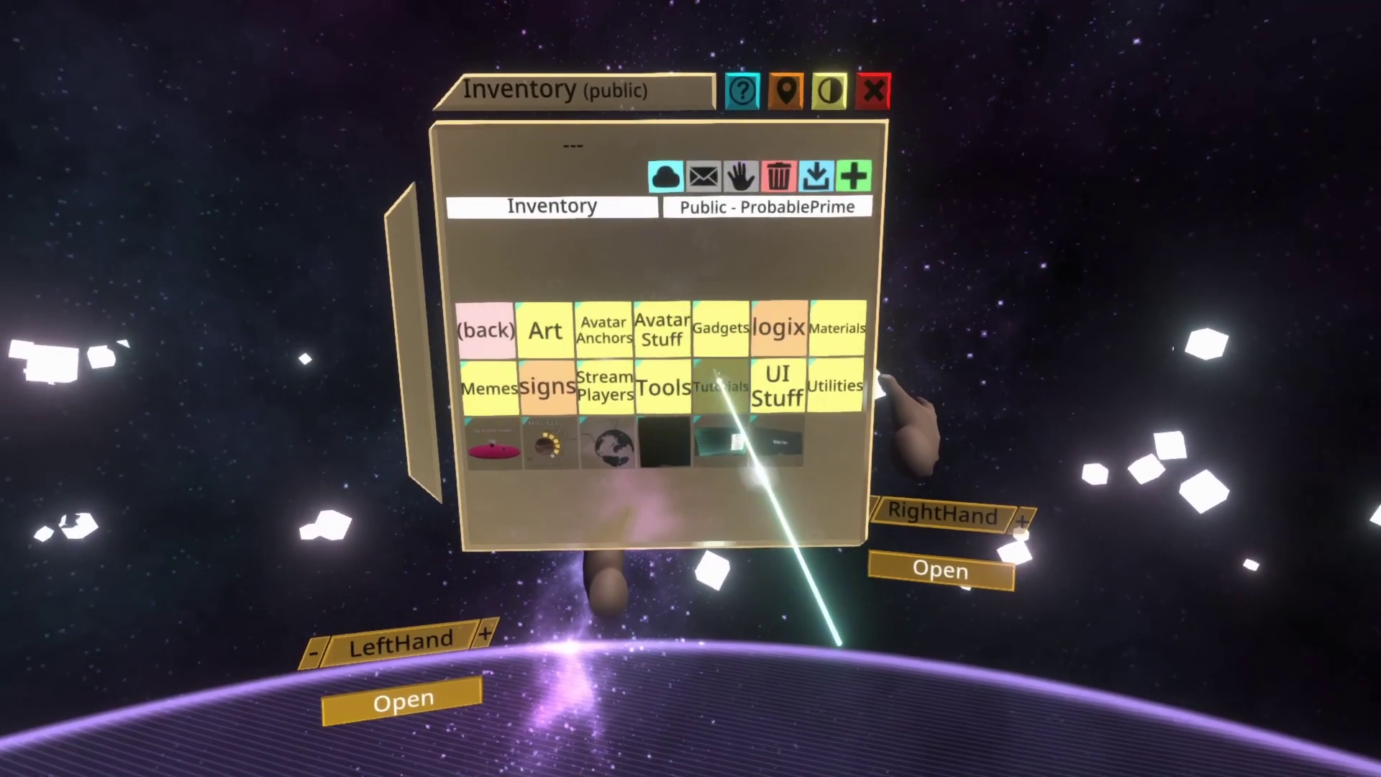
Browse to Tutorials > Avatar Tutorials > Hands and pick the LeftHand Clean model
click(714, 392)
click(722, 327)
click(604, 379)
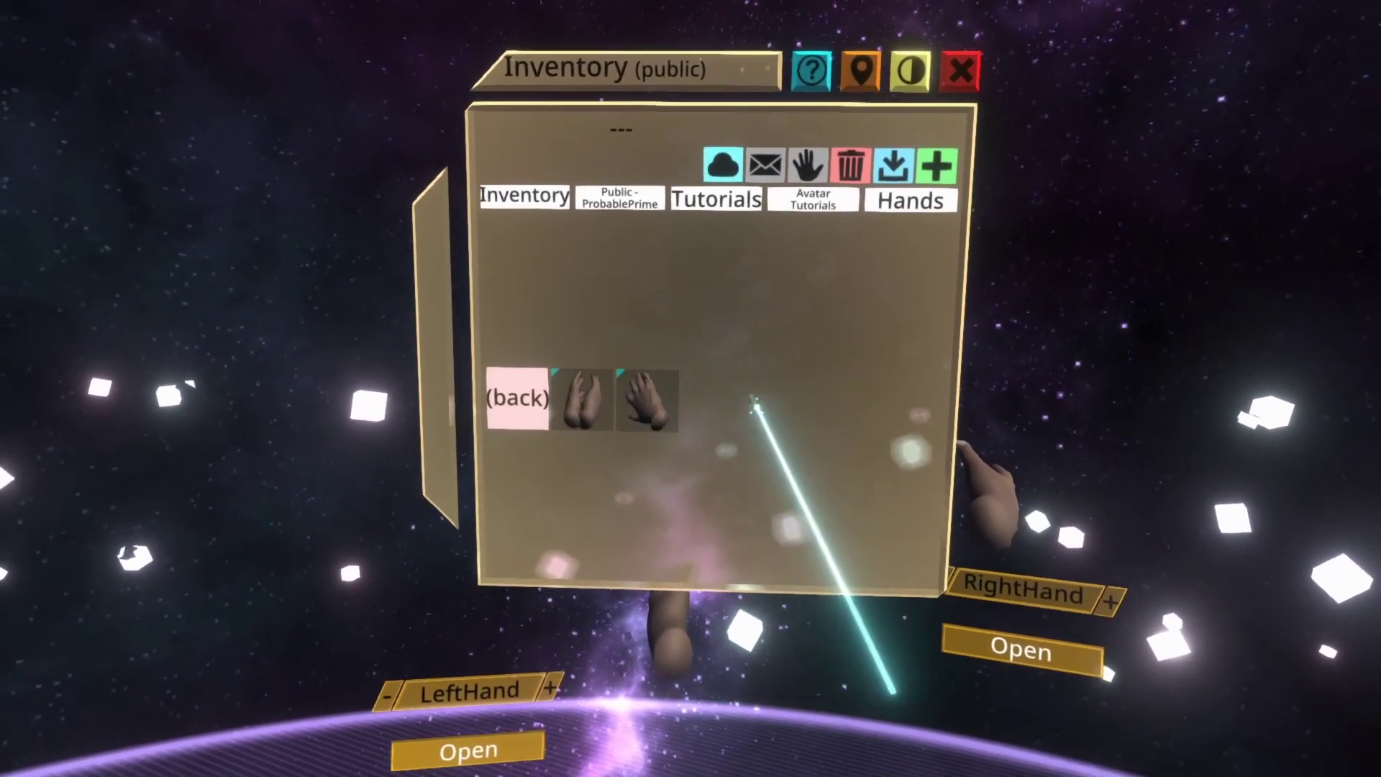
click(658, 421)
click(578, 418)
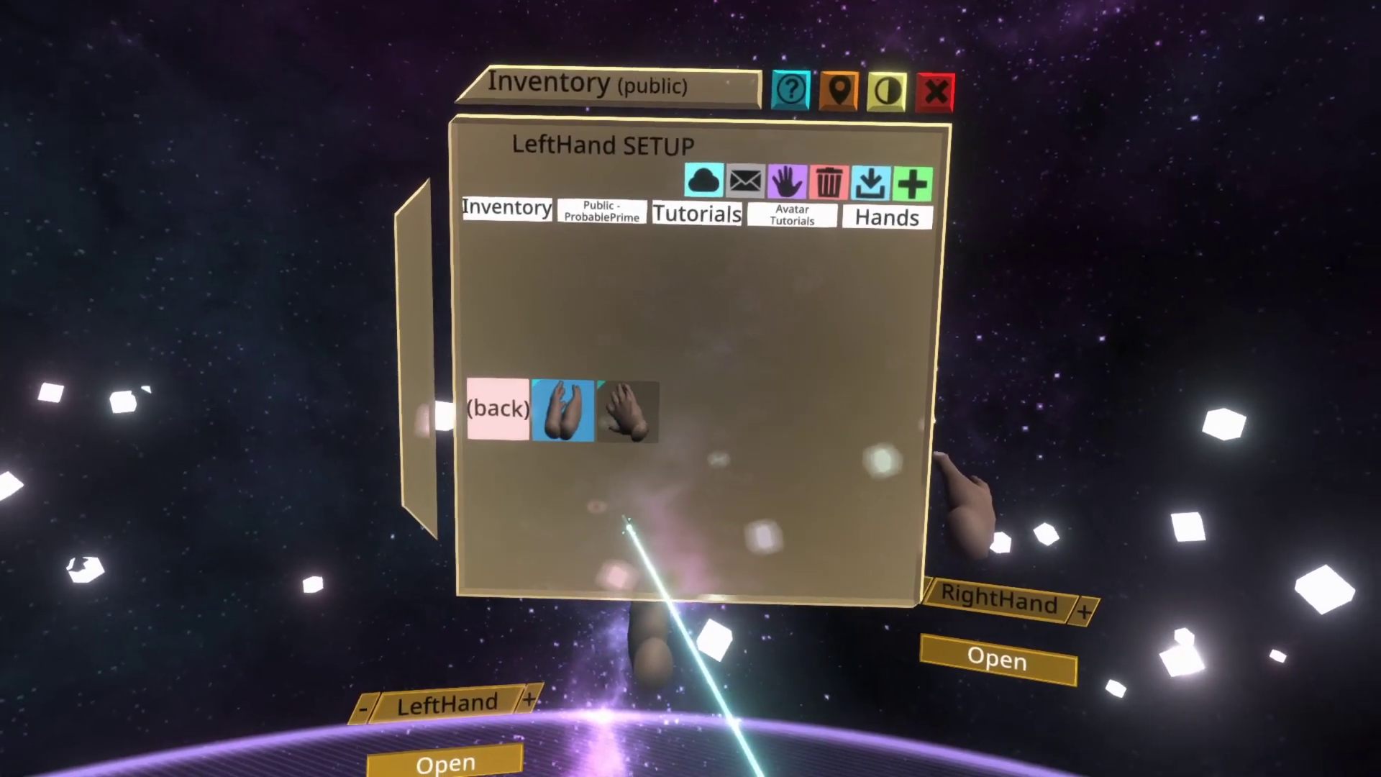
click(641, 428)
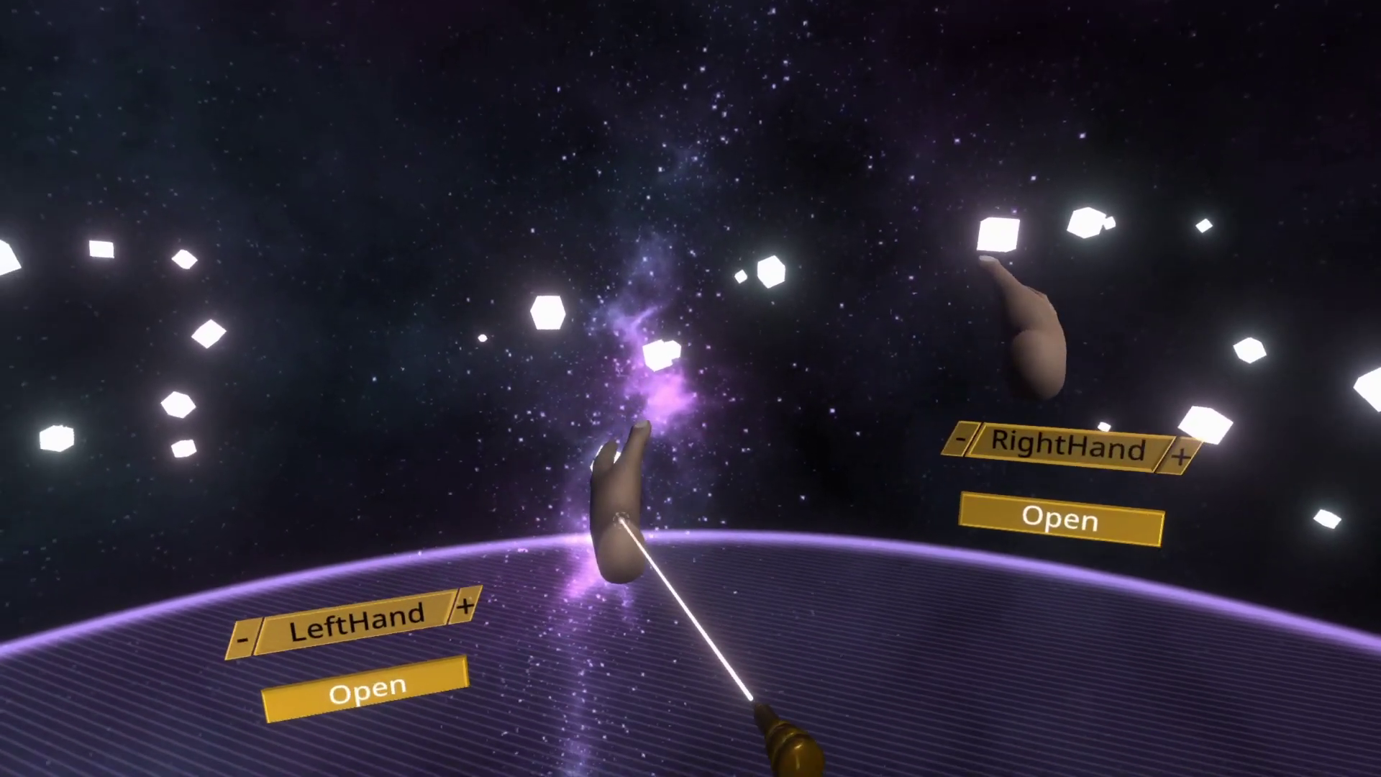
Inspect the spawned LeftHand Clean root, expand Armature and select the hand.L bone
right_click(672, 394)
click(727, 413)
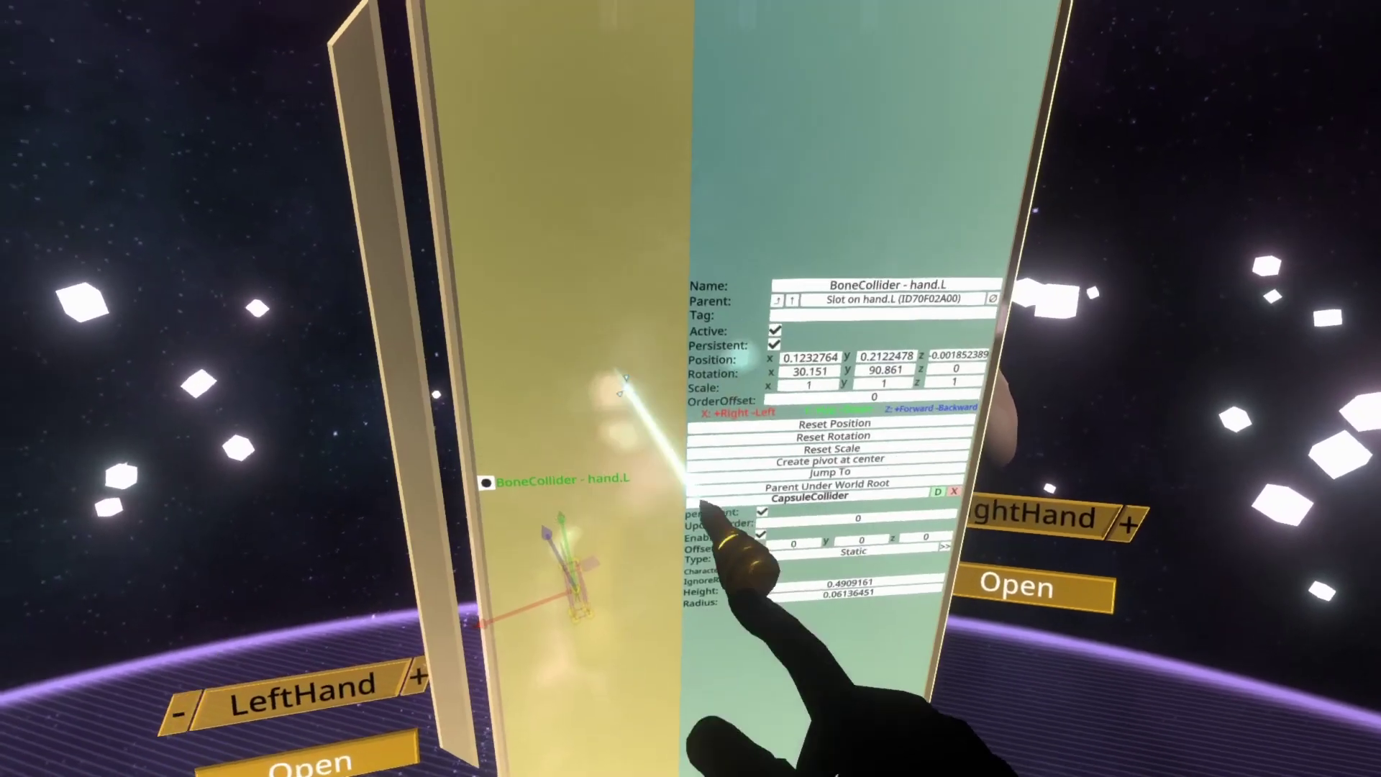
click(666, 108)
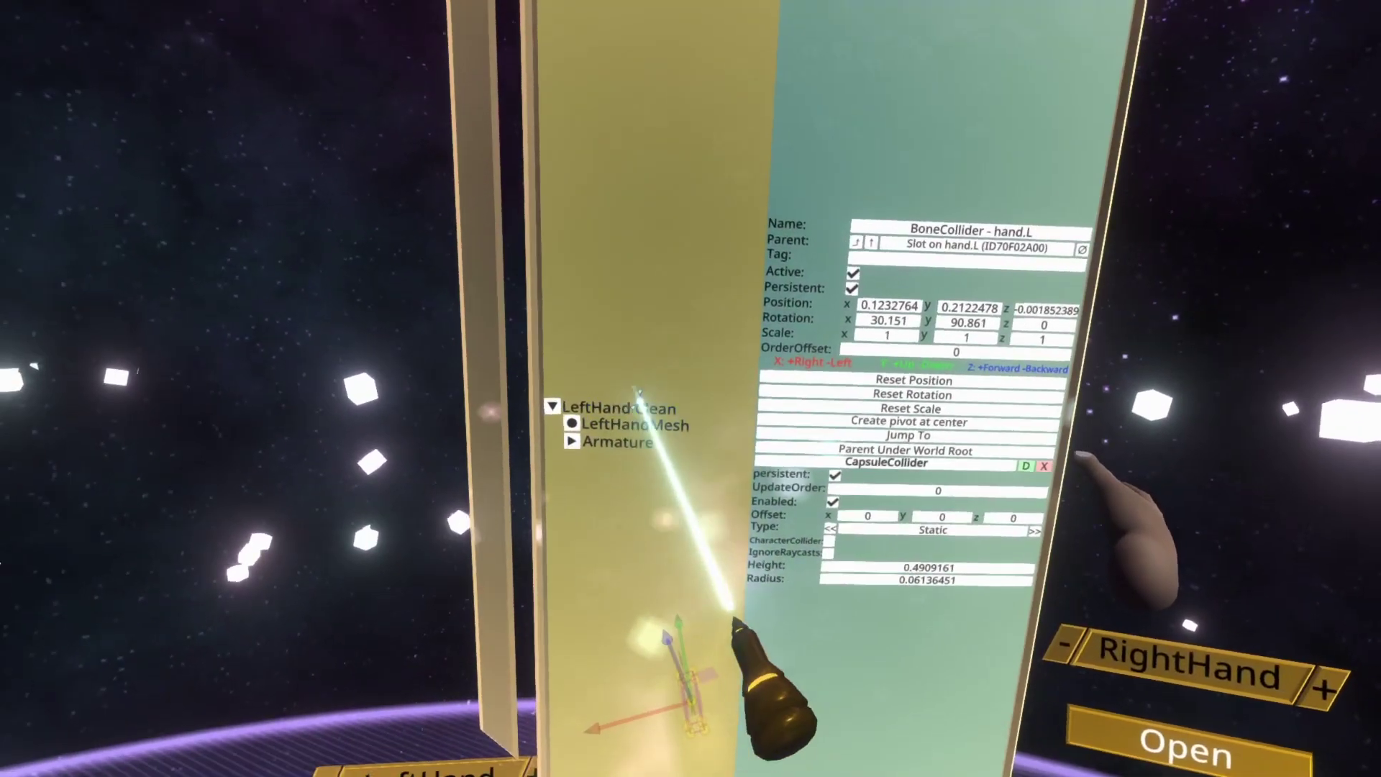
click(633, 407)
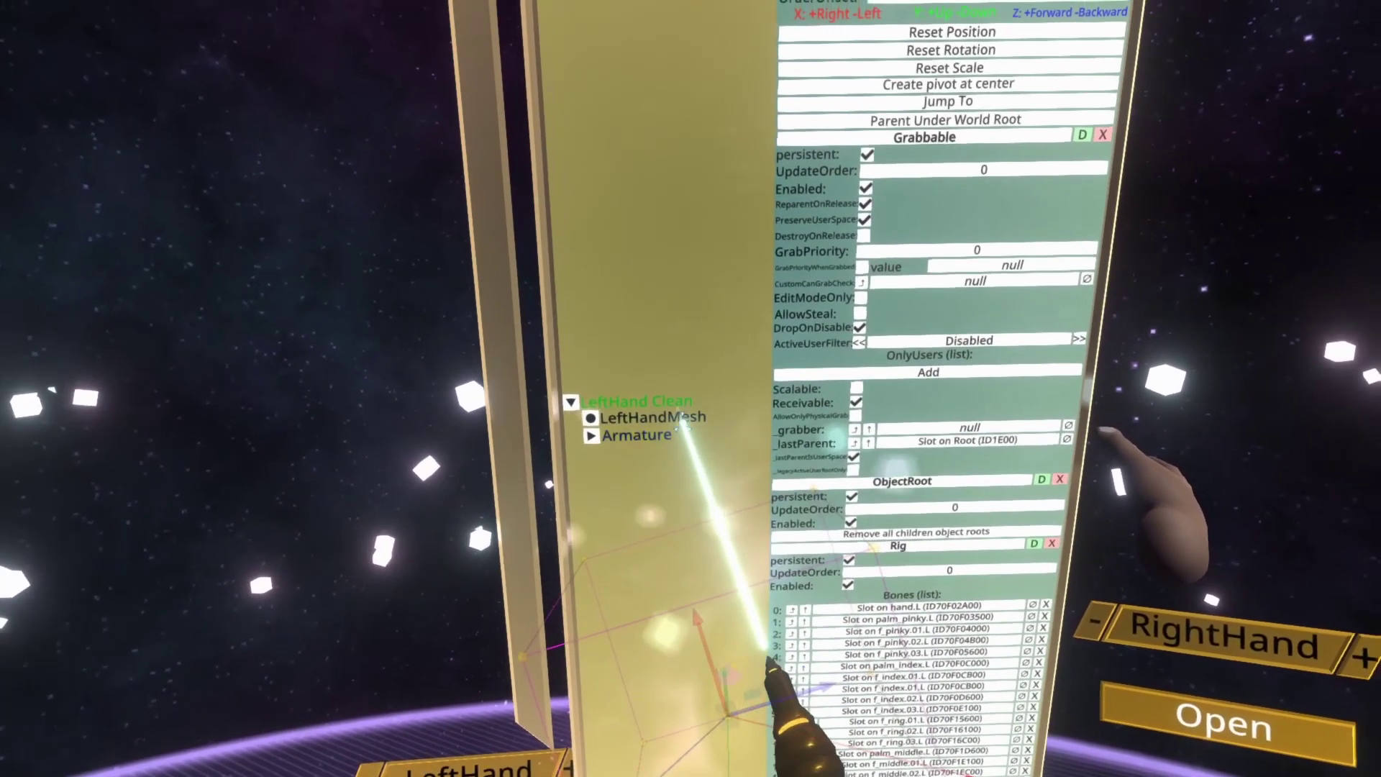
click(674, 416)
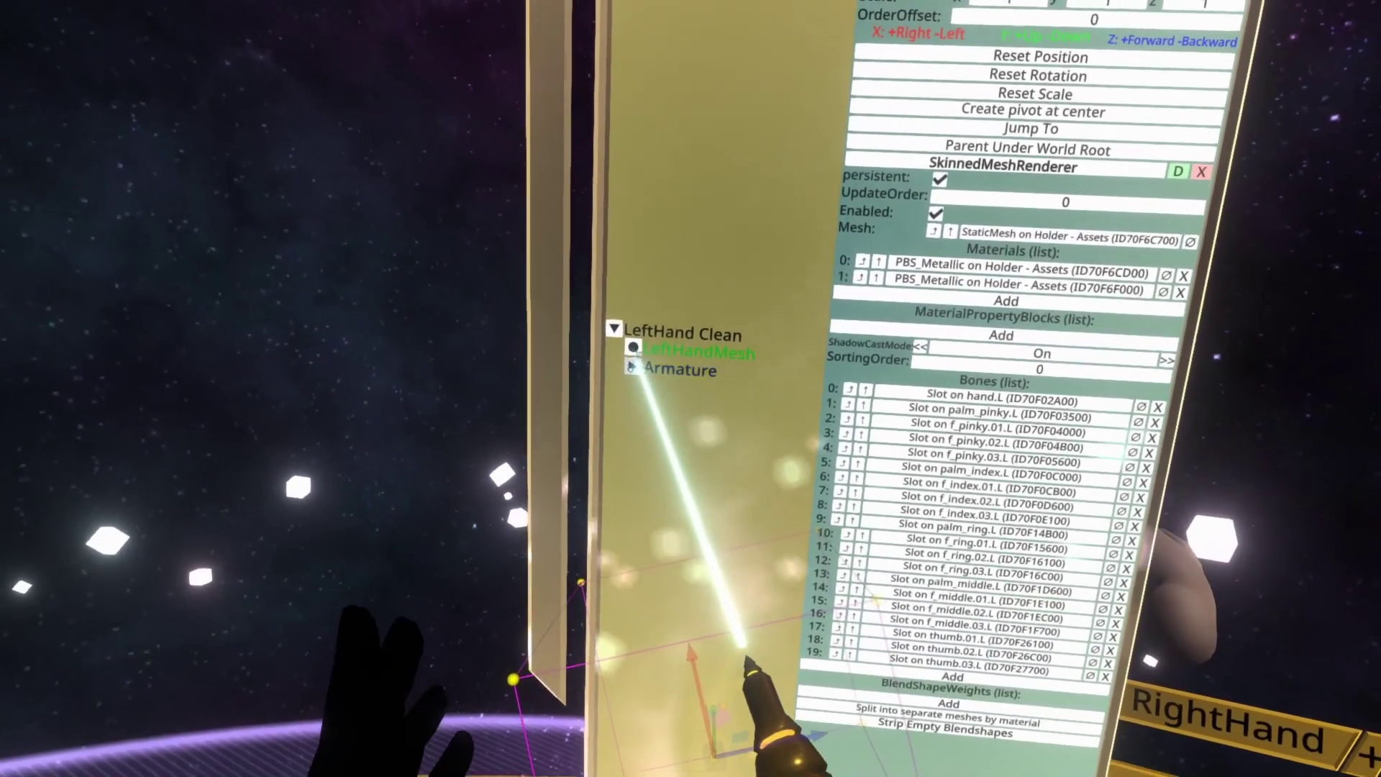
click(624, 429)
click(678, 407)
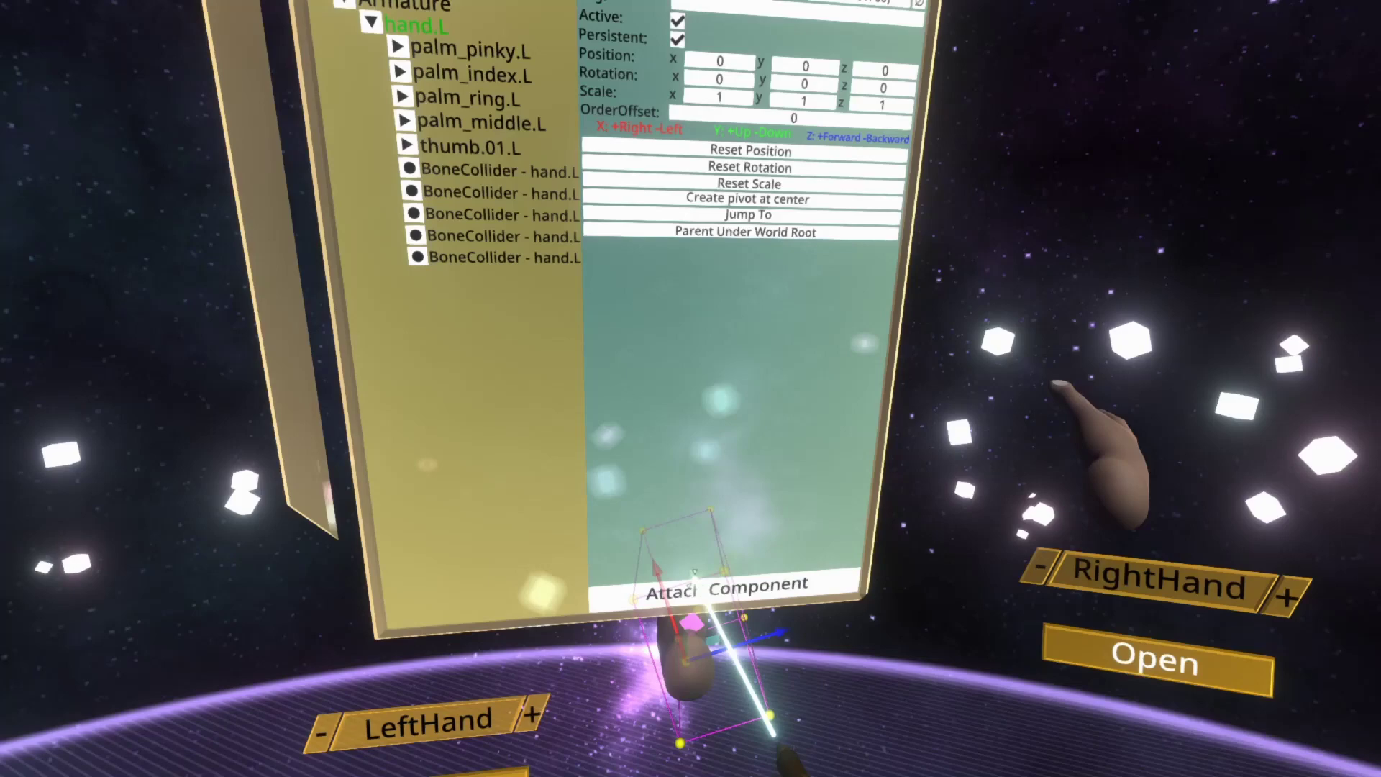
Attach a BipedRig component from Rendering to the hand.L bone
click(701, 591)
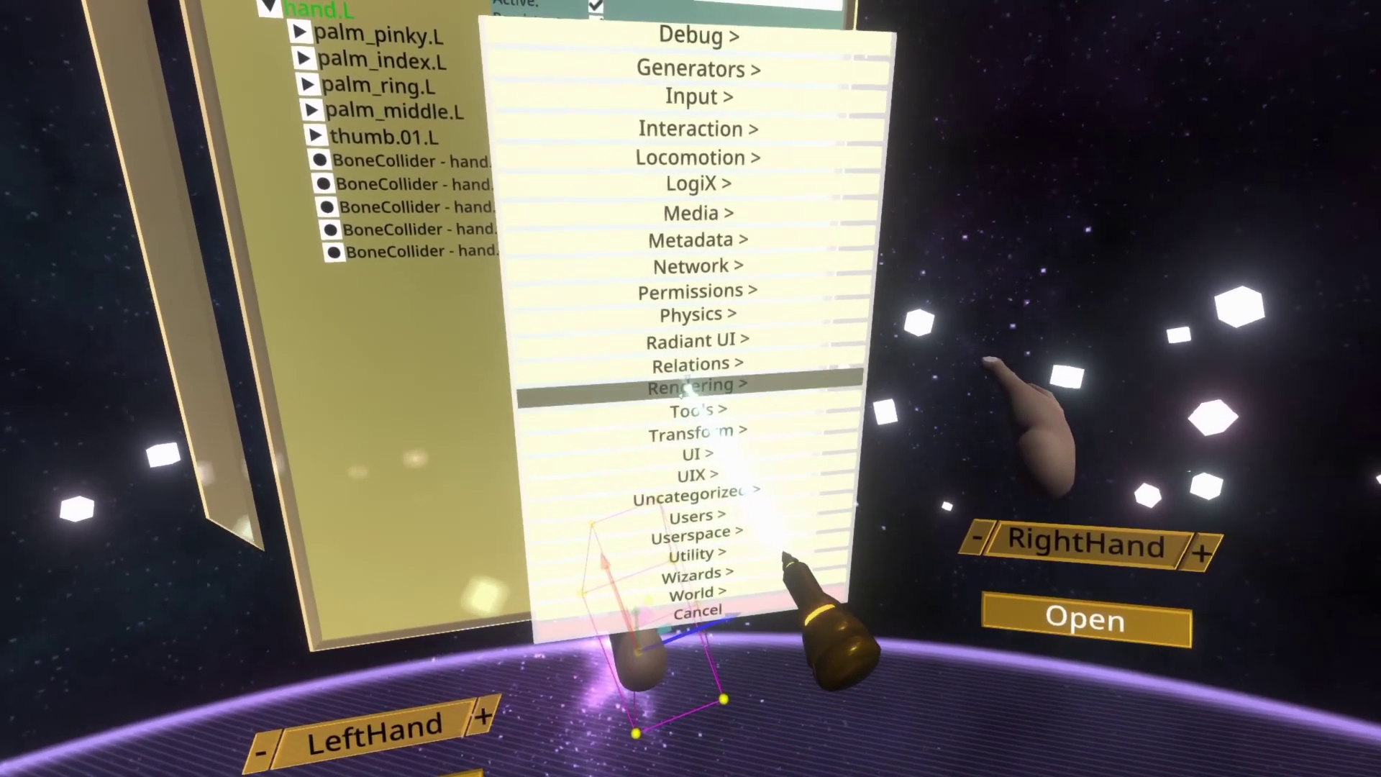
click(697, 349)
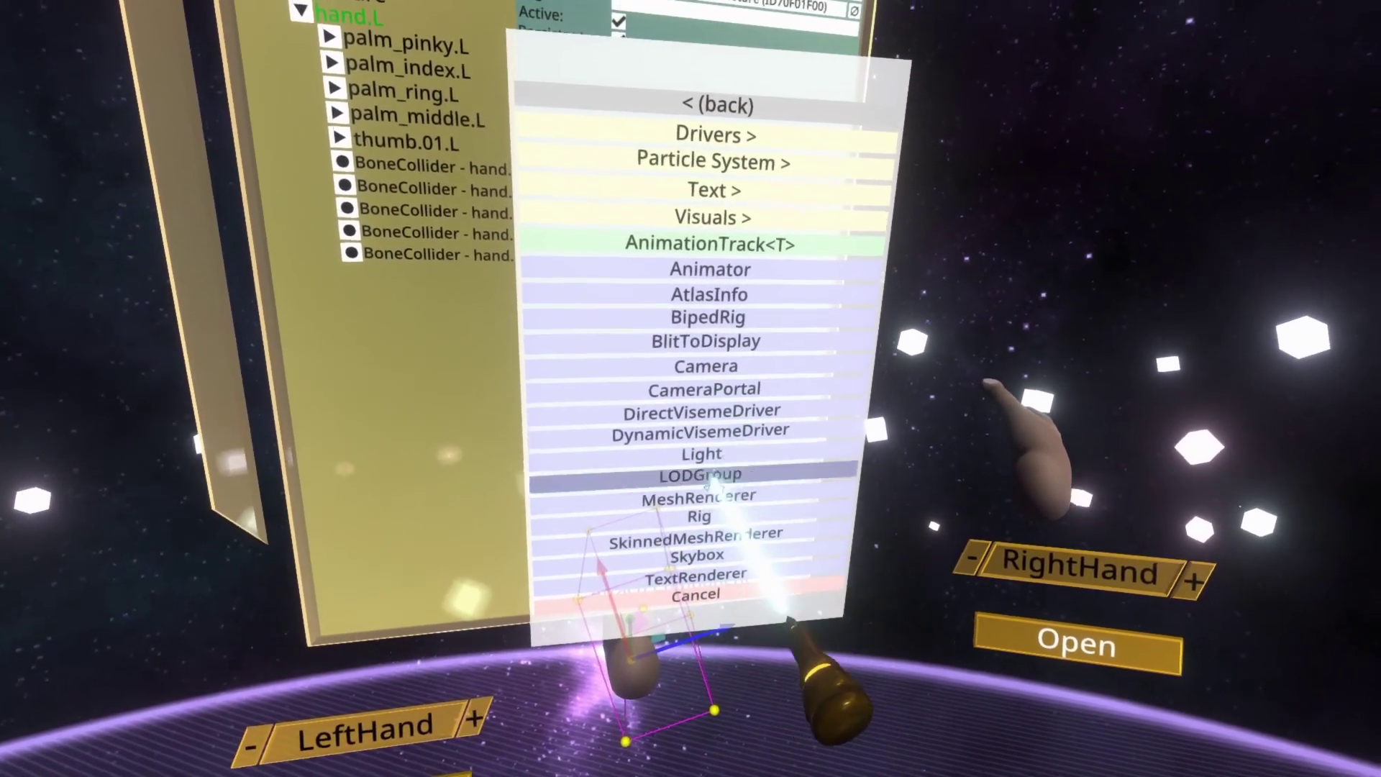
click(708, 321)
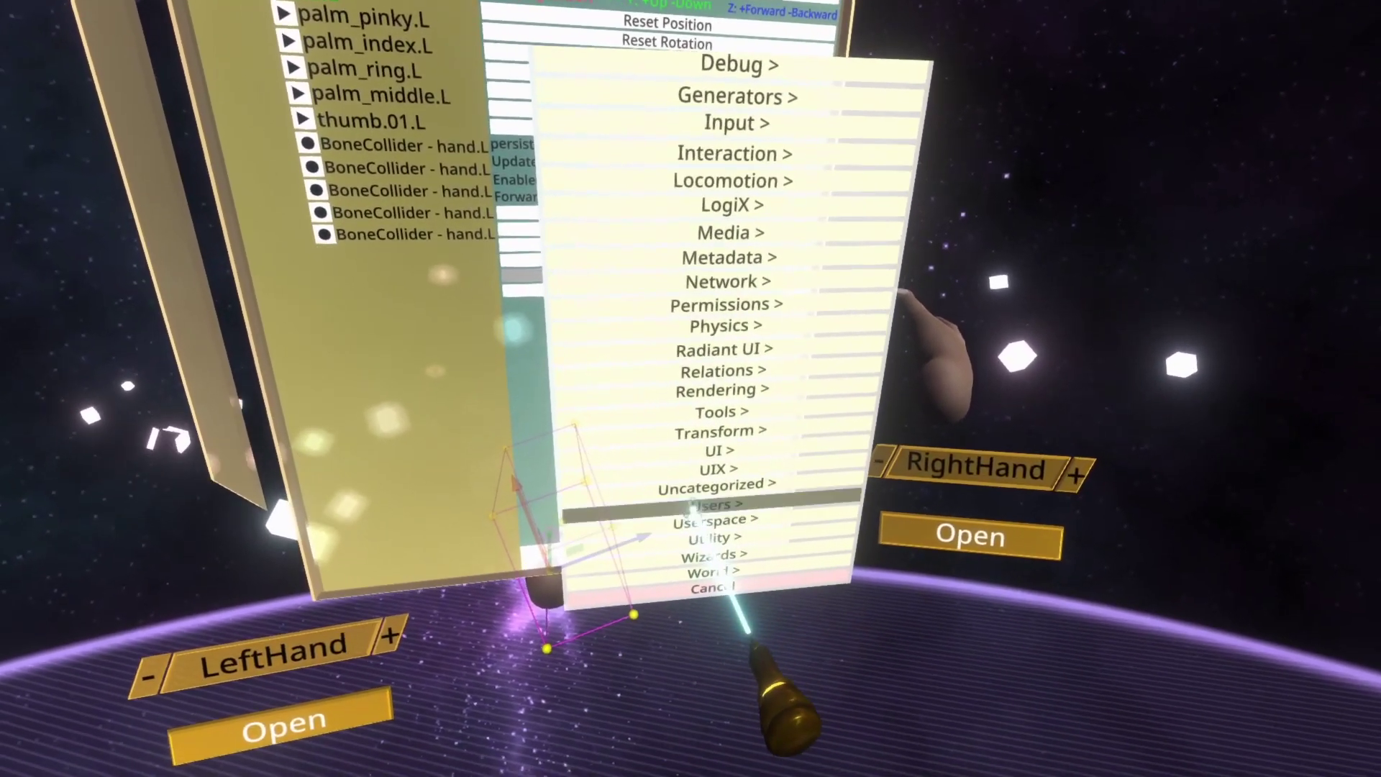
Browse the Users > Avatar finger components for HandPoser and AvatarFingerPoseSourceAssigner
click(694, 507)
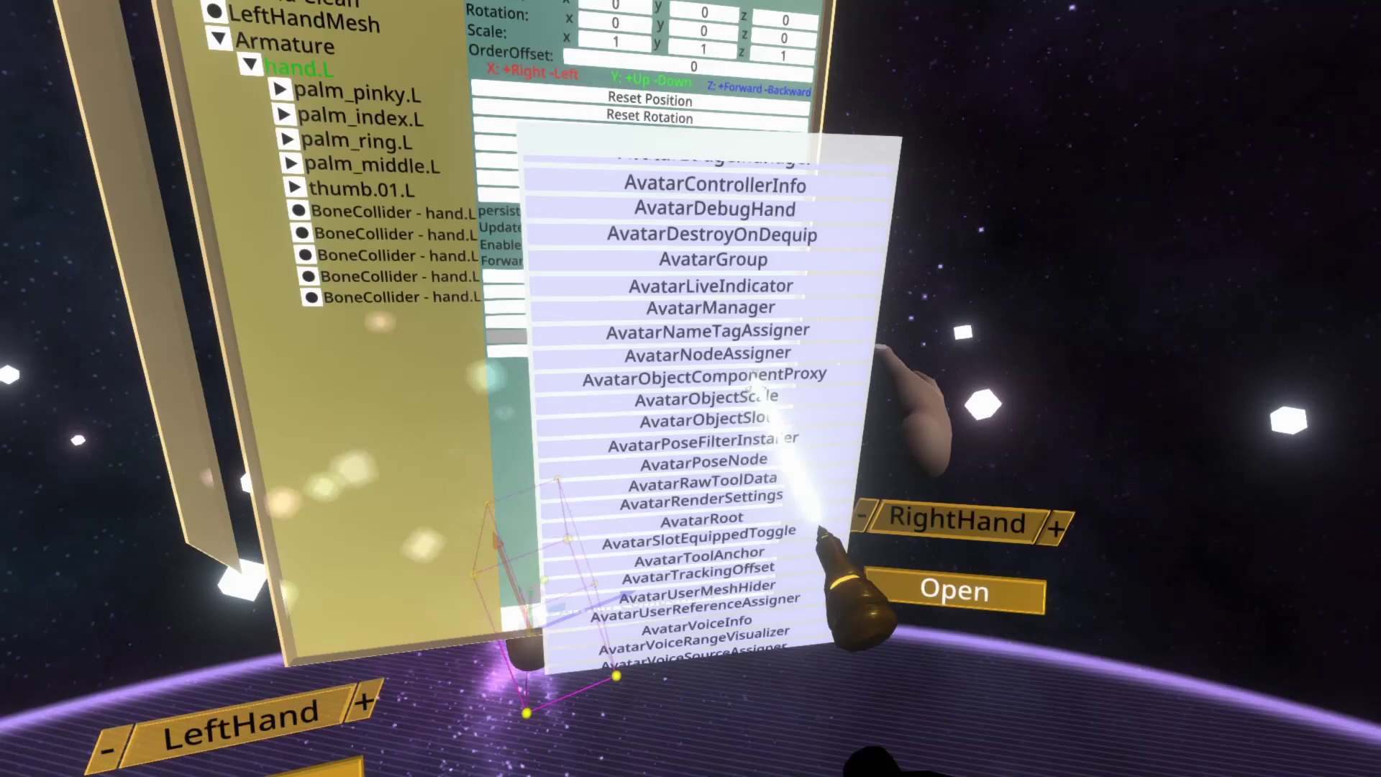
scroll(756, 392, up, 5)
click(710, 259)
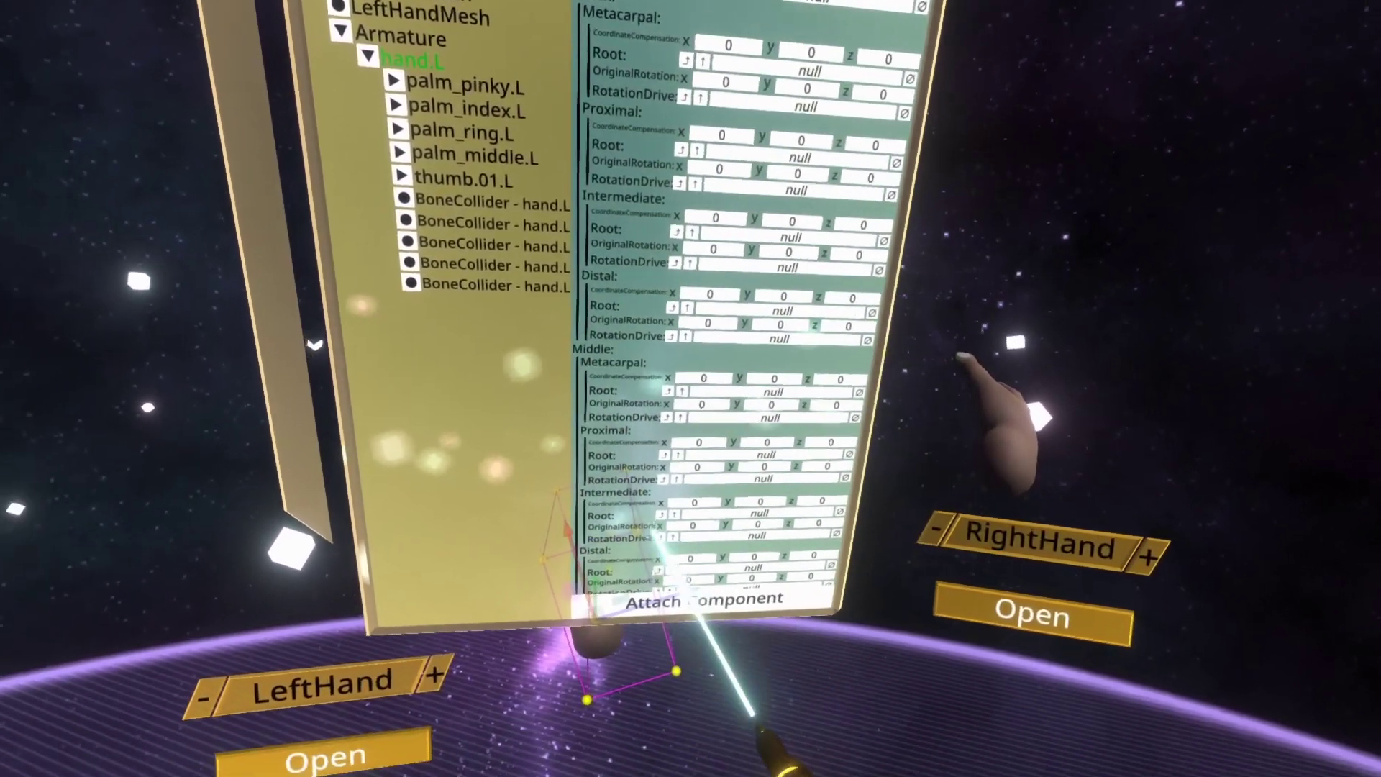
scroll(676, 302, down, 6)
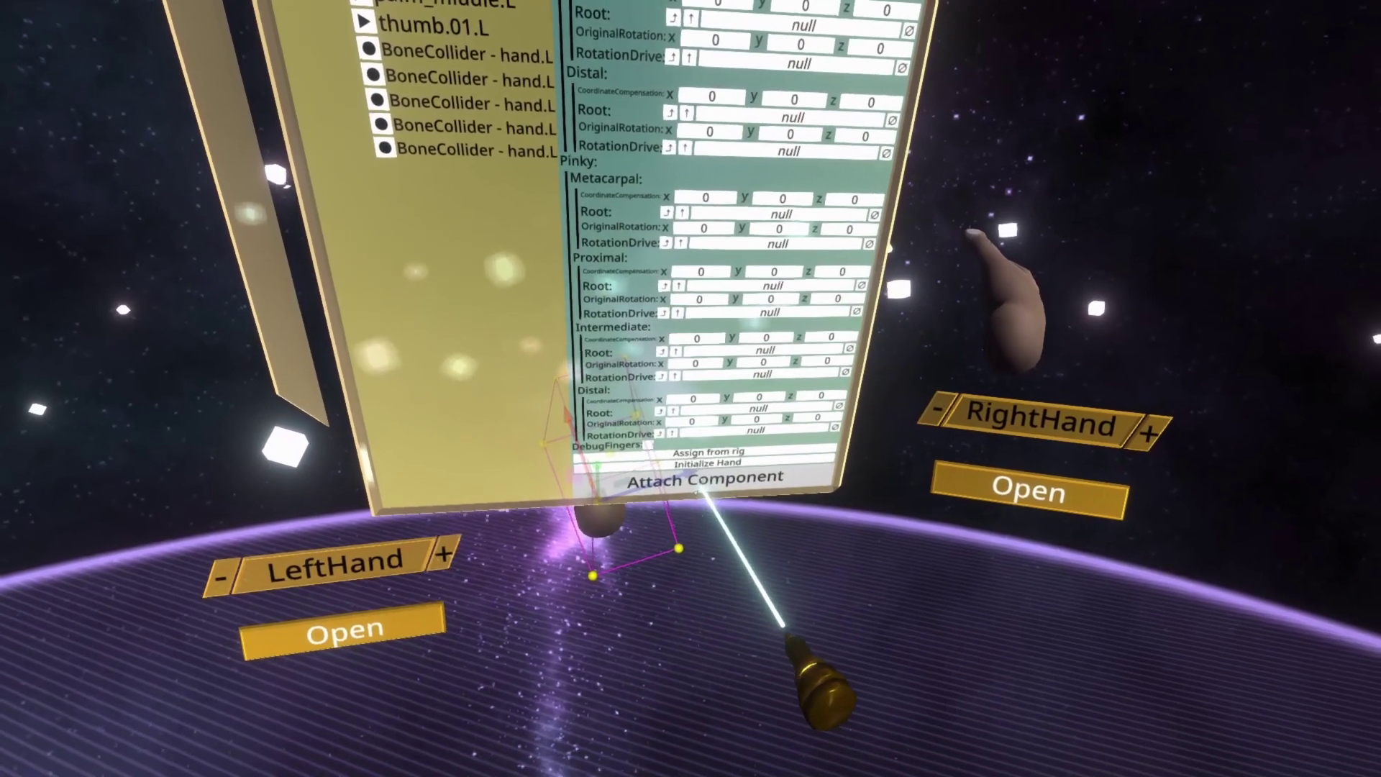
click(691, 516)
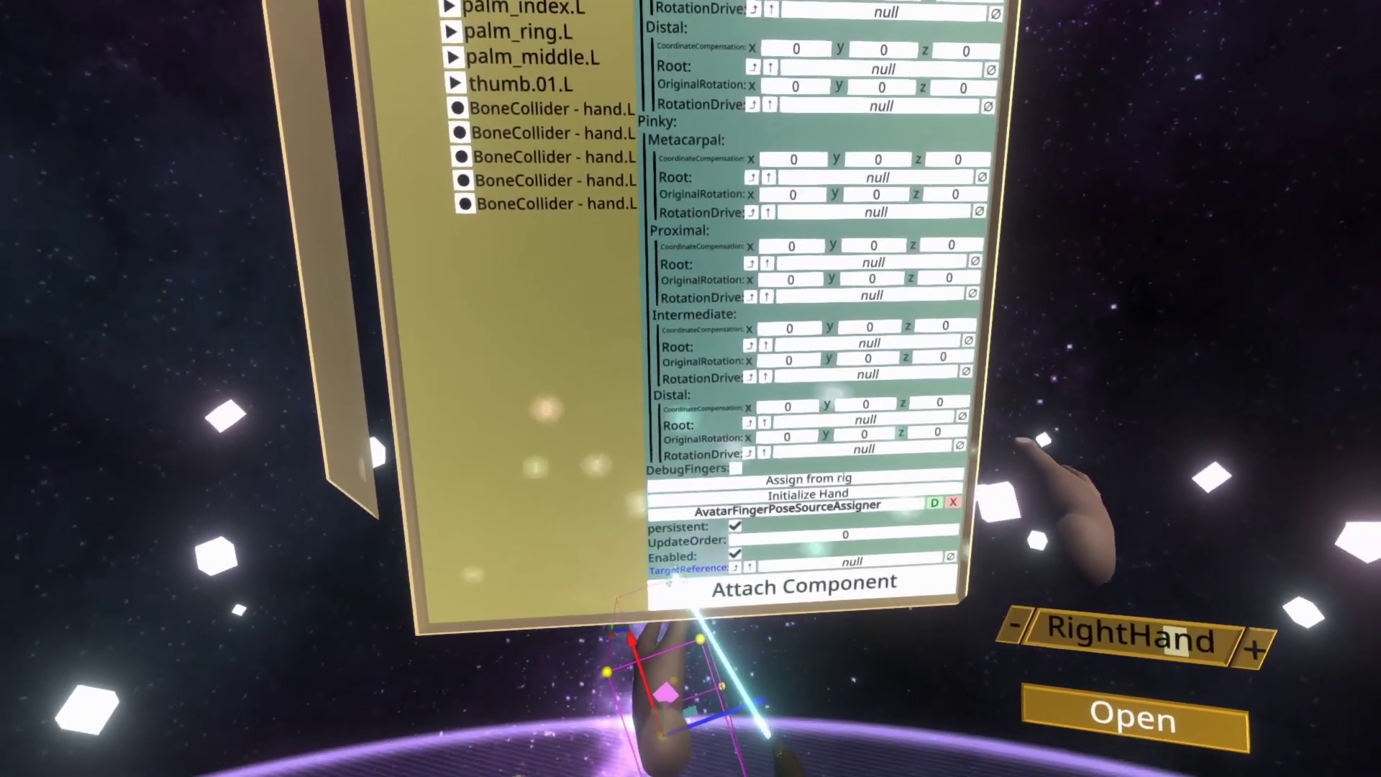
Drag out the left HandPoser's PoseSource reference, assign finger bones from the rig, and initialize the hand on hand.L
scroll(806, 323, up, 10)
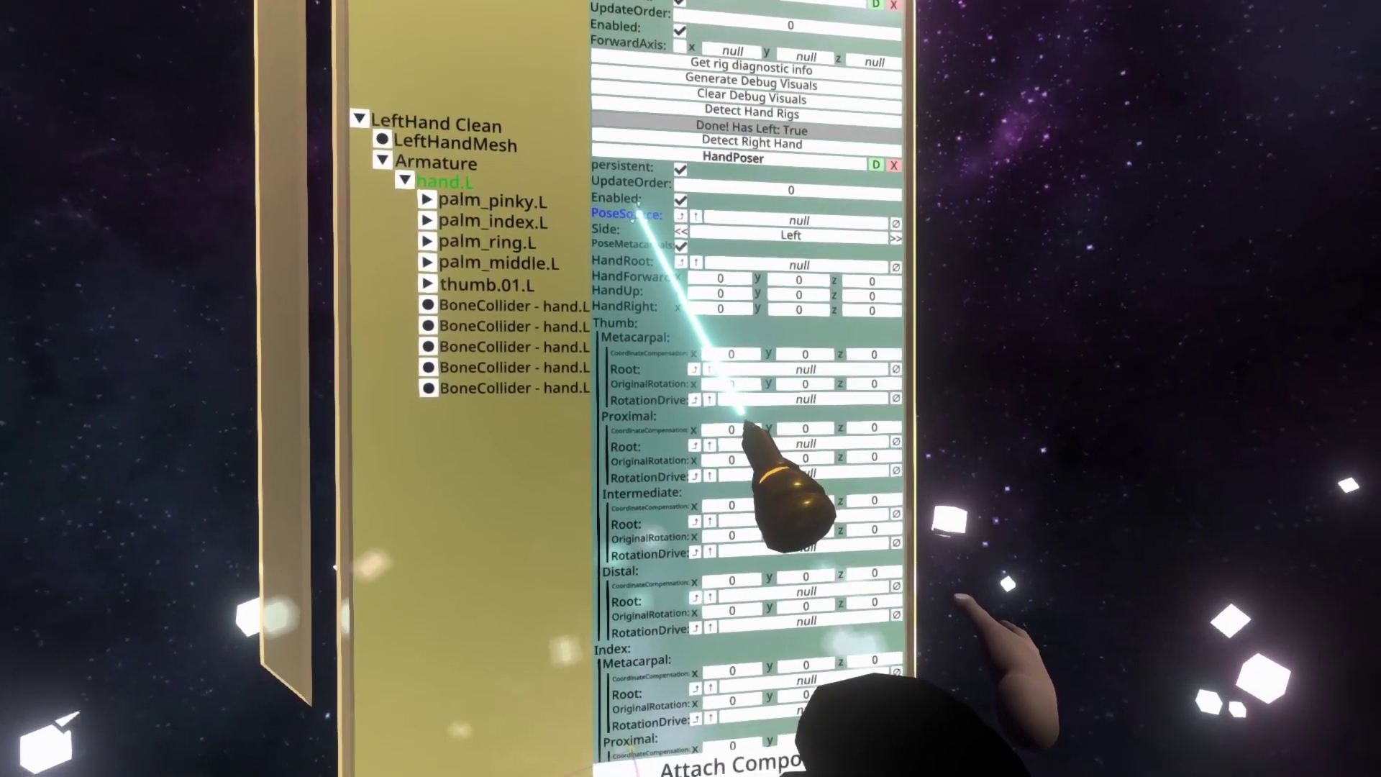
drag(630, 218, 1065, 359)
scroll(597, 324, down, 10)
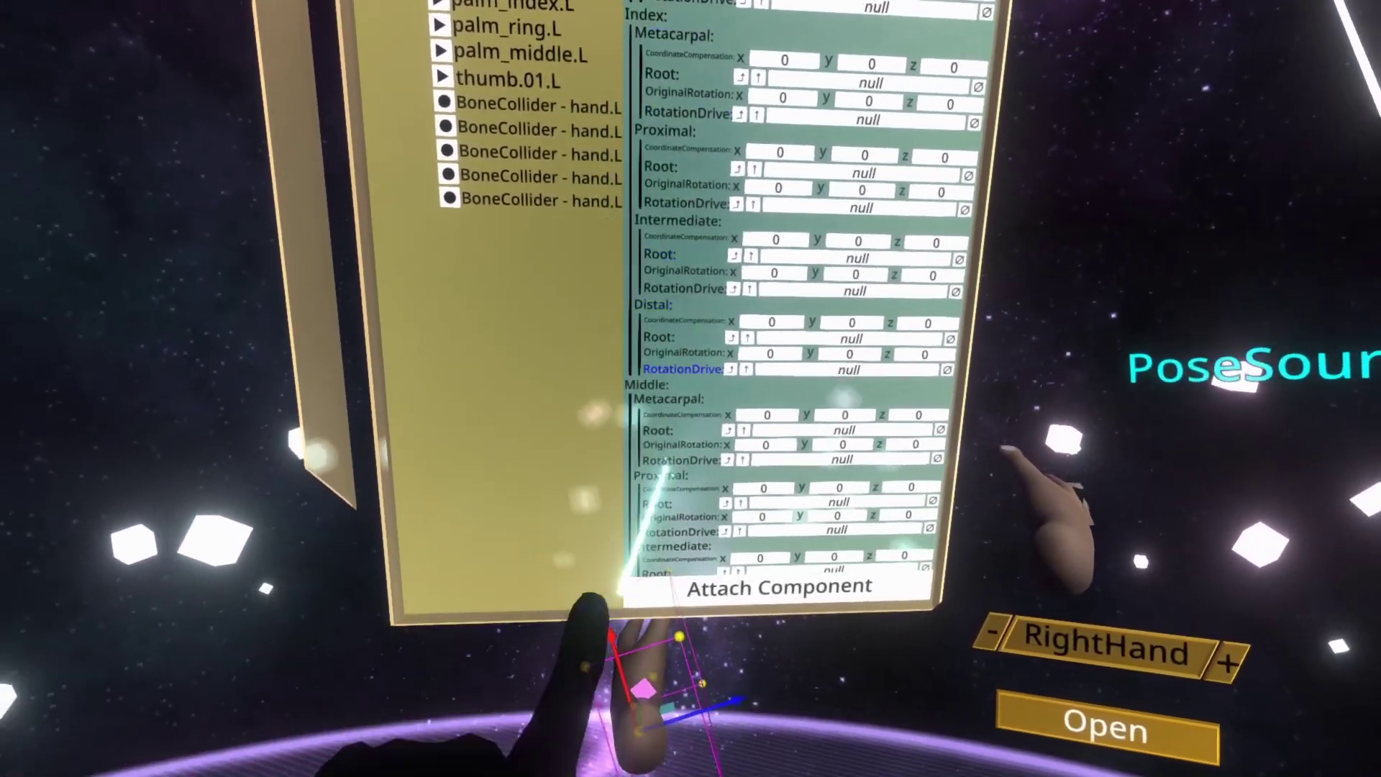
scroll(597, 306, down, 5)
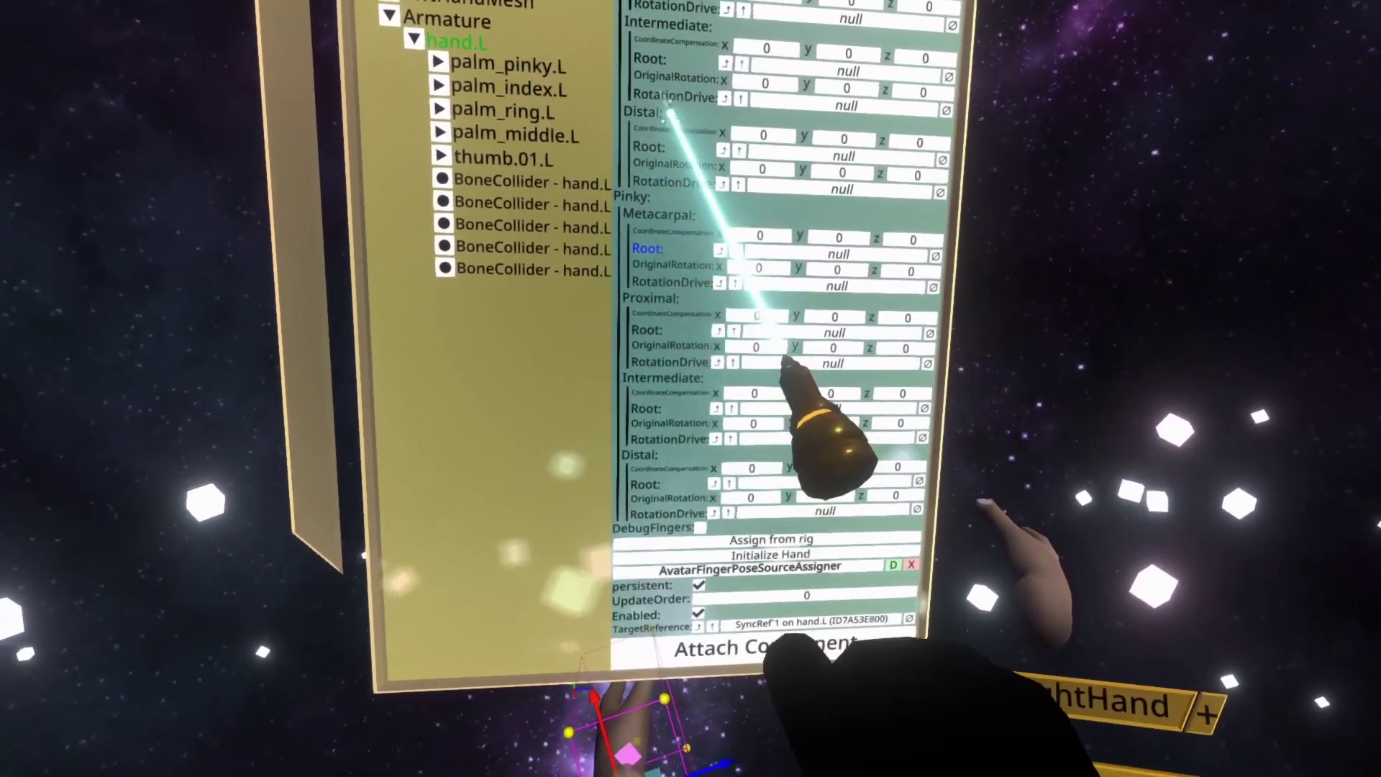
scroll(651, 72, up, 10)
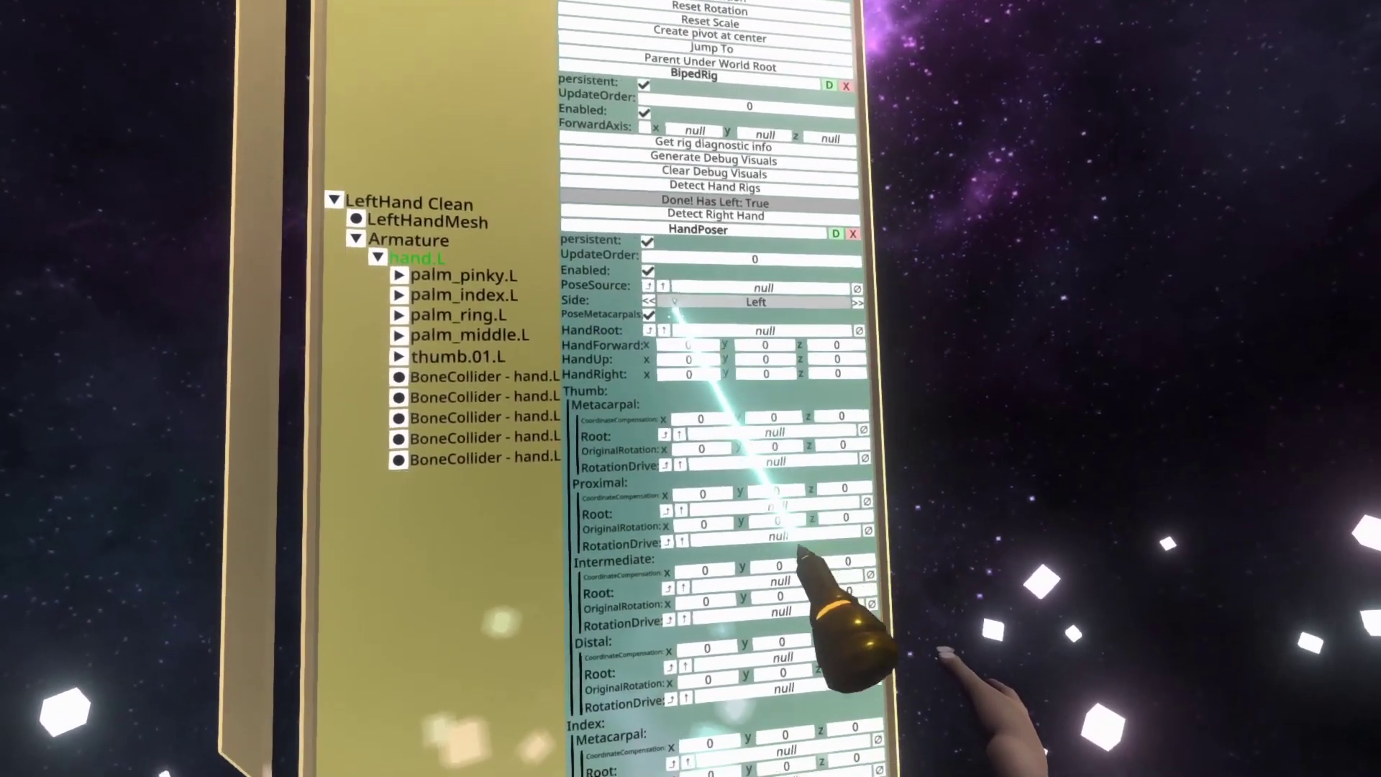
scroll(649, 371, down, 15)
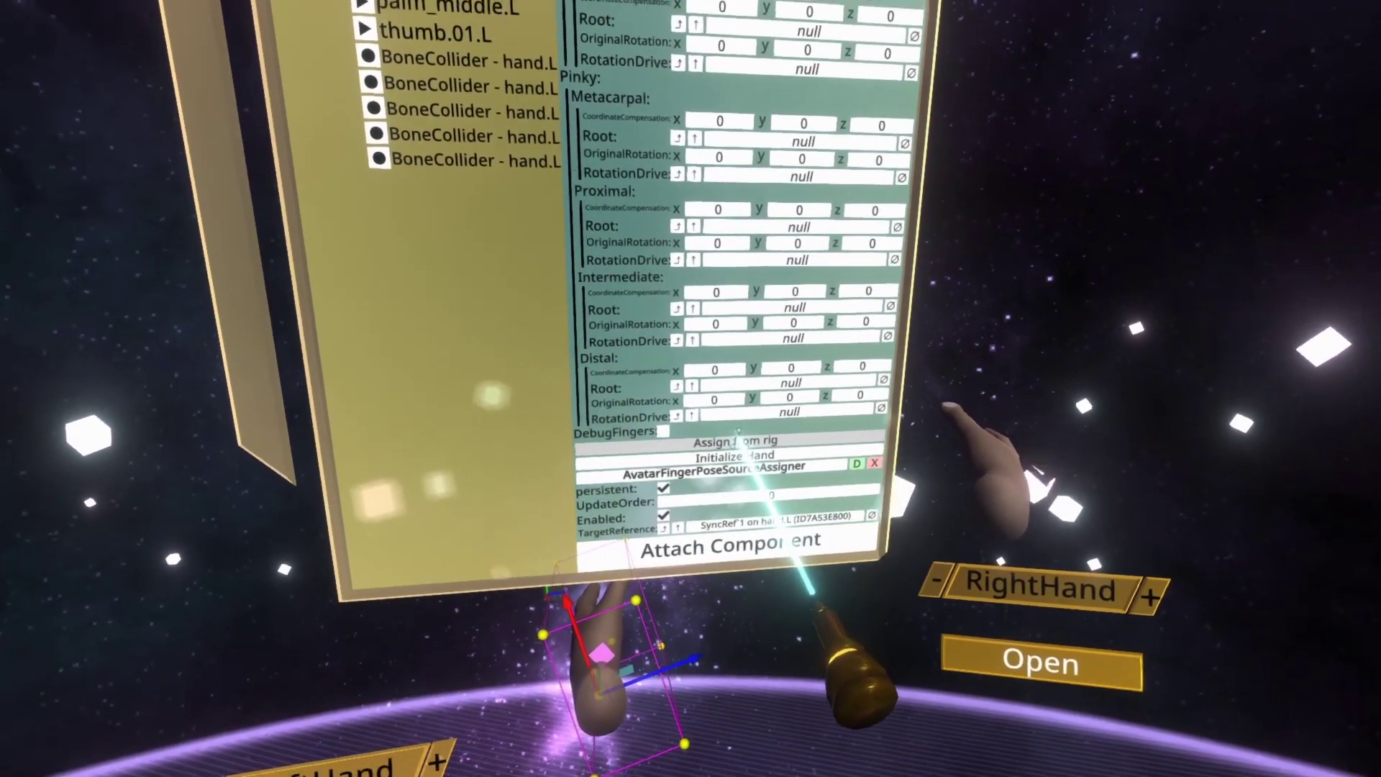
click(741, 417)
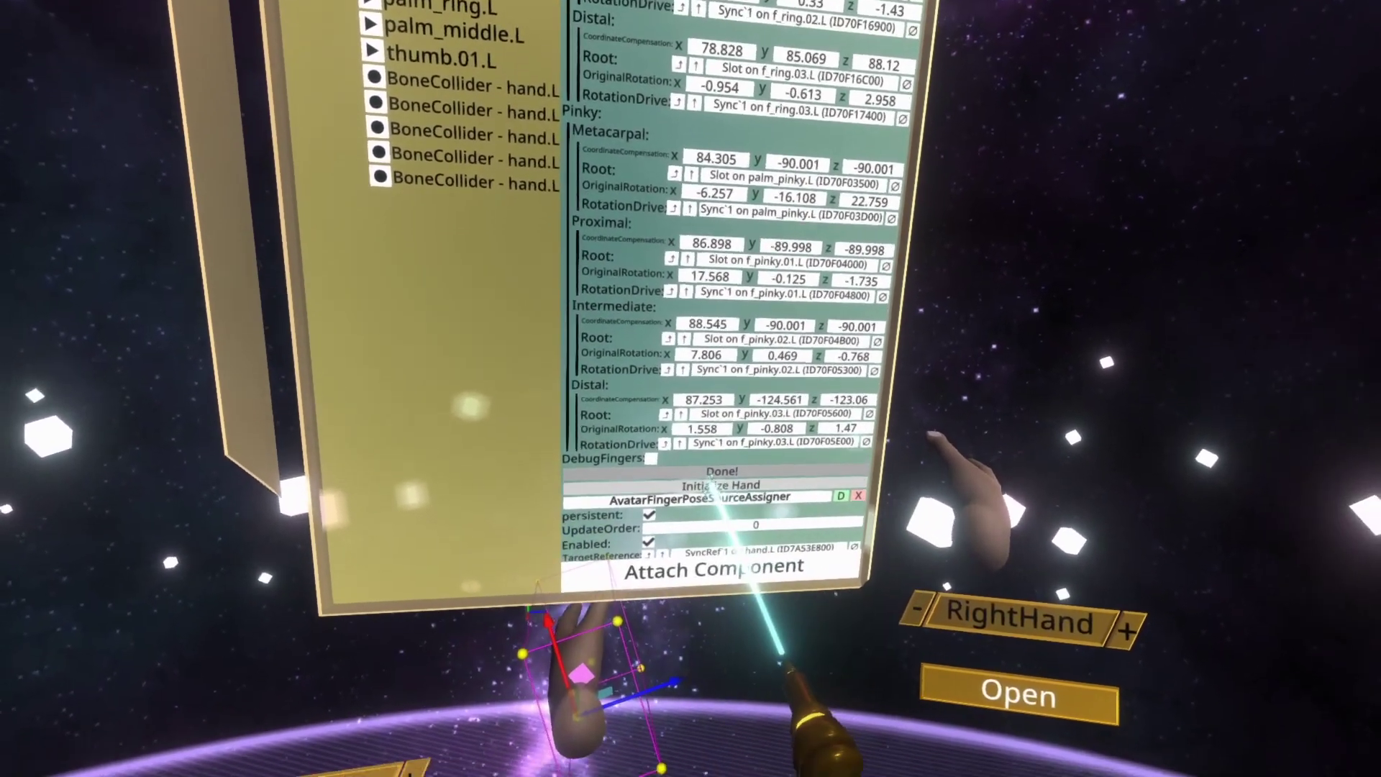
click(716, 482)
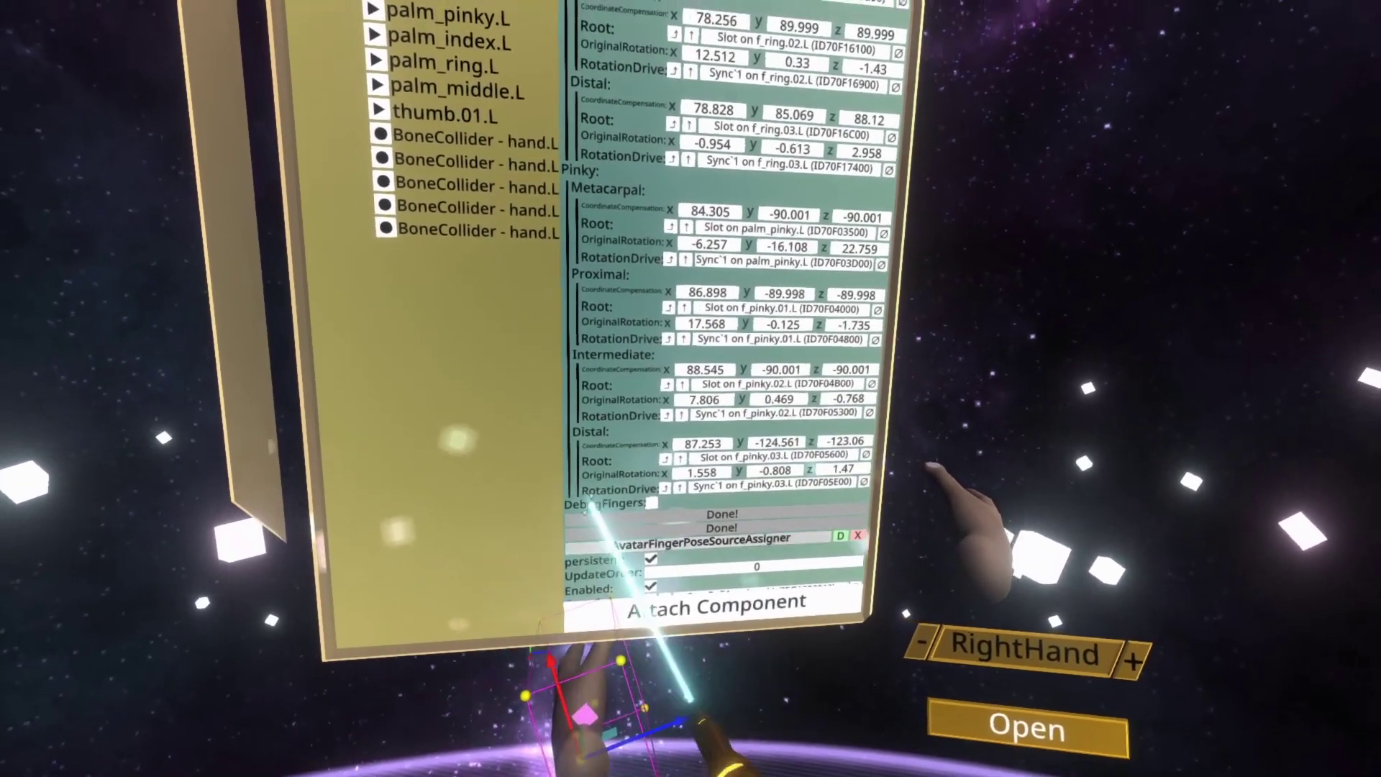
scroll(624, 392, up, 10)
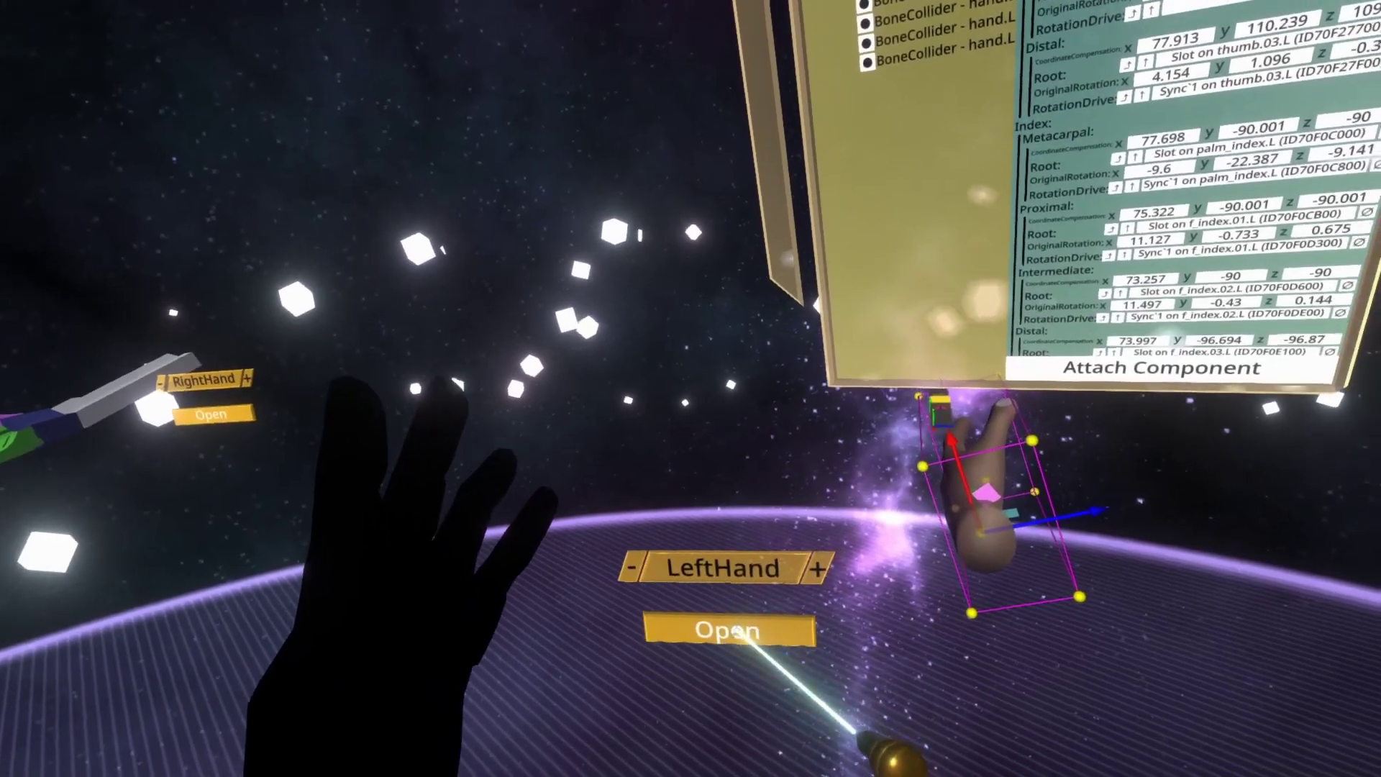
Link Lef w's FingerPoseStreamManager to the clean hand, then null hand.L's HandPoser PoseSource
click(596, 656)
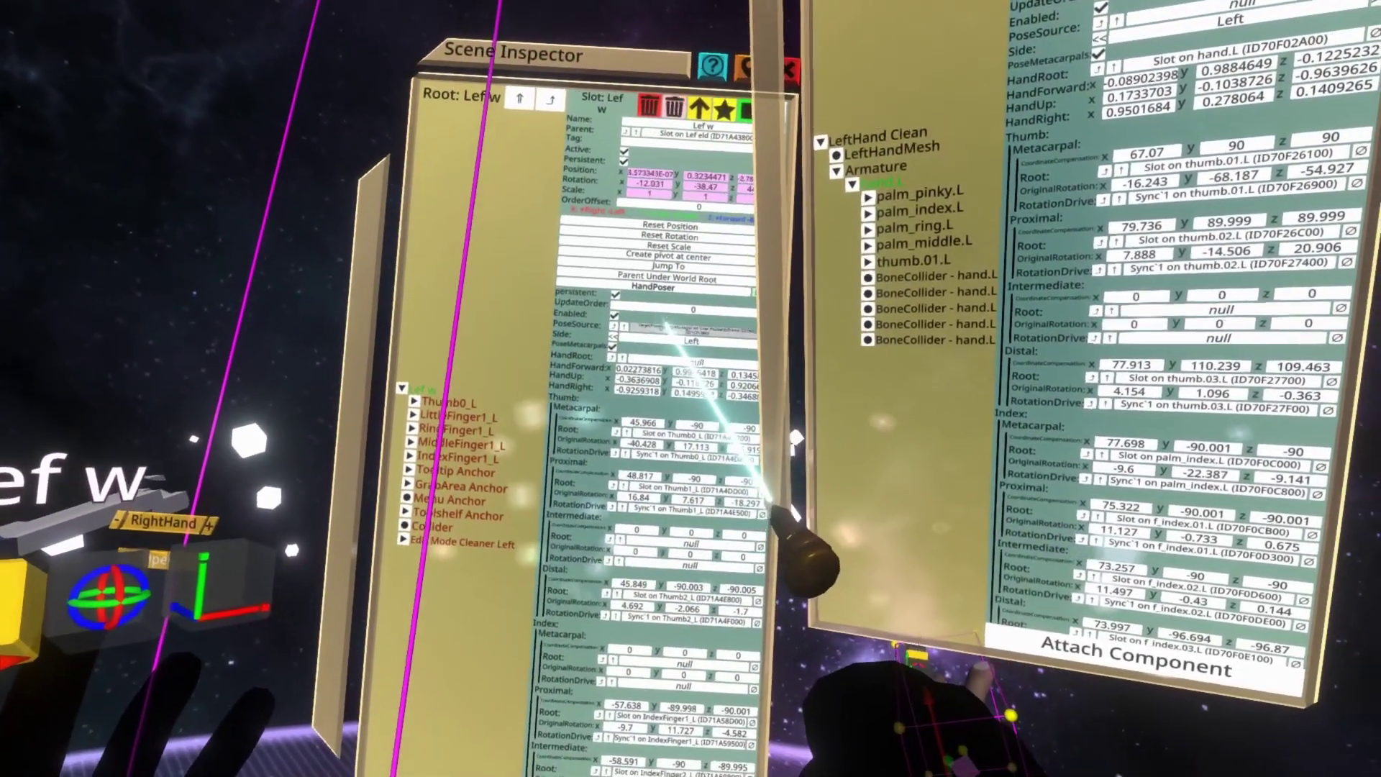
drag(669, 325, 820, 229)
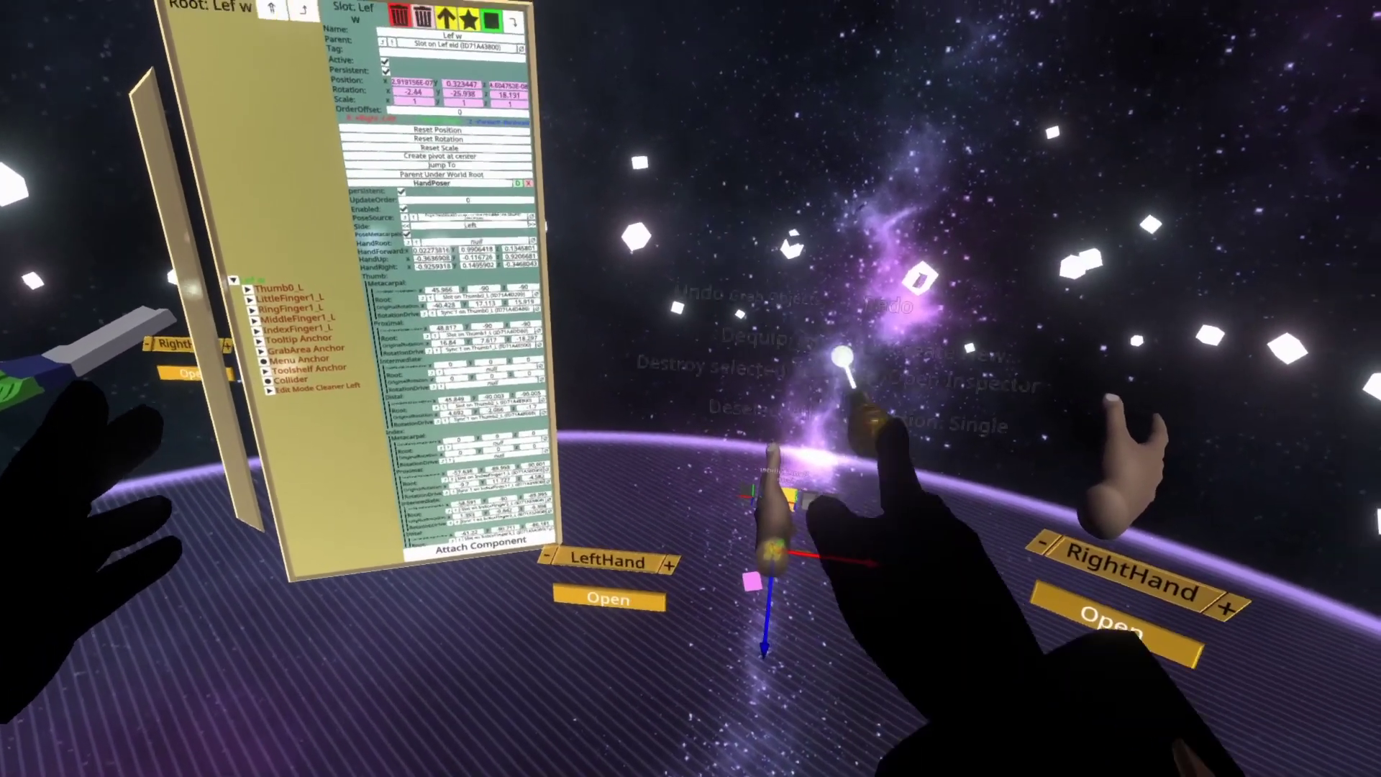
right_click(818, 385)
click(867, 399)
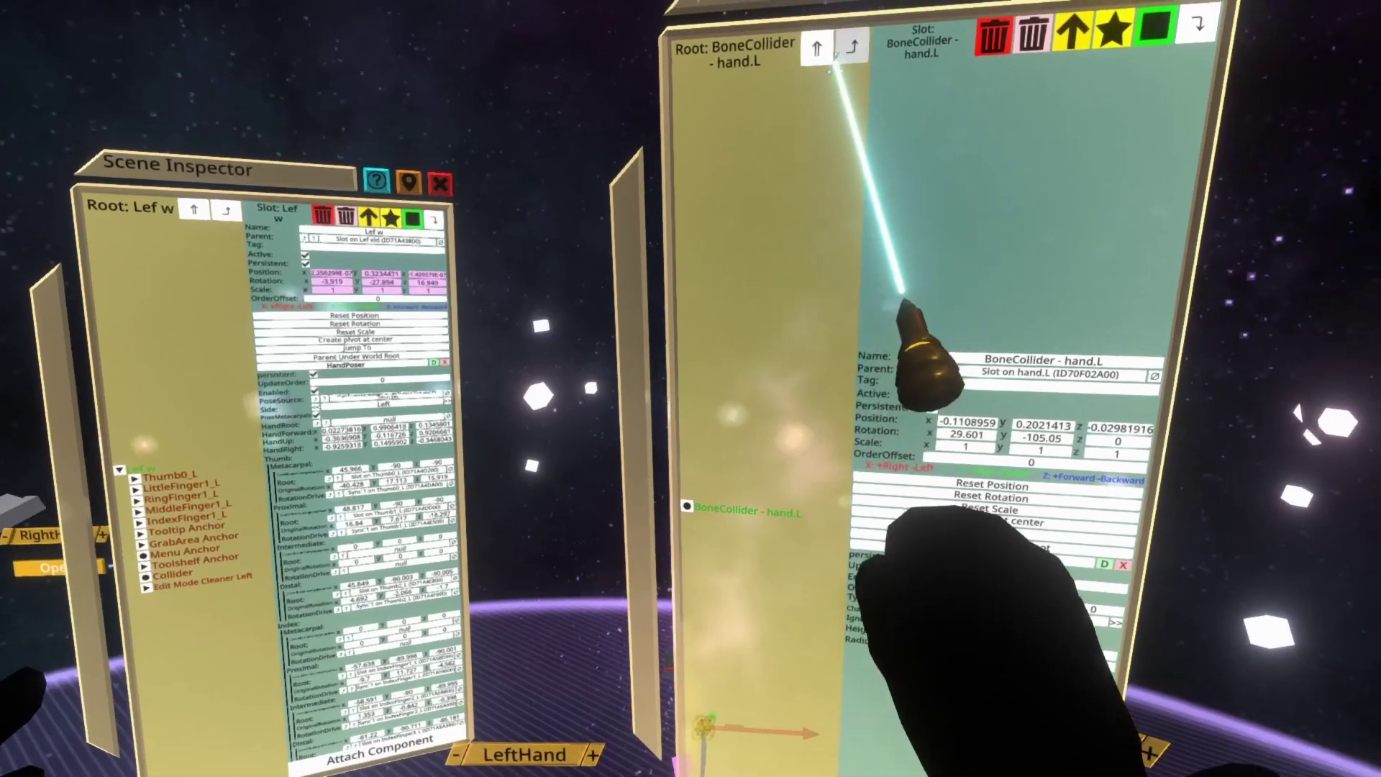
click(822, 96)
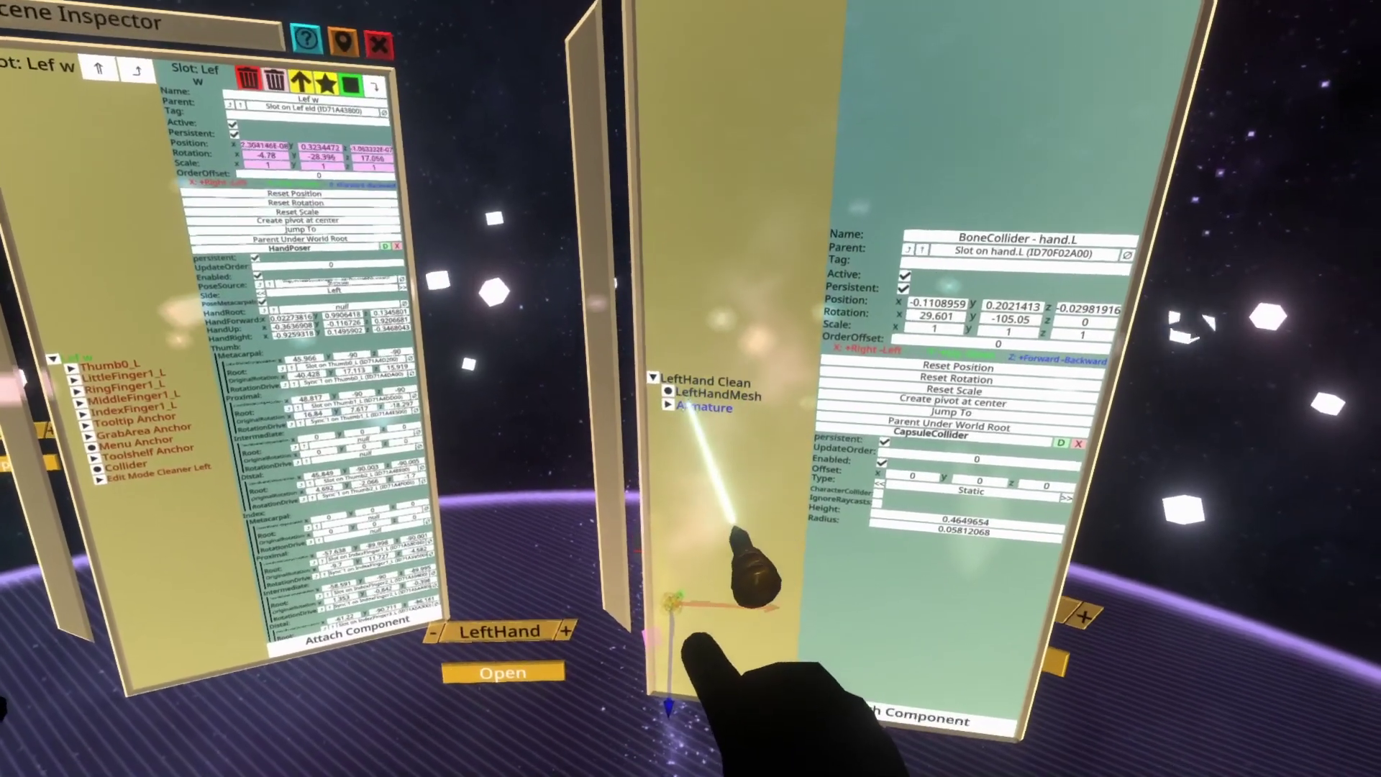
click(672, 410)
click(706, 415)
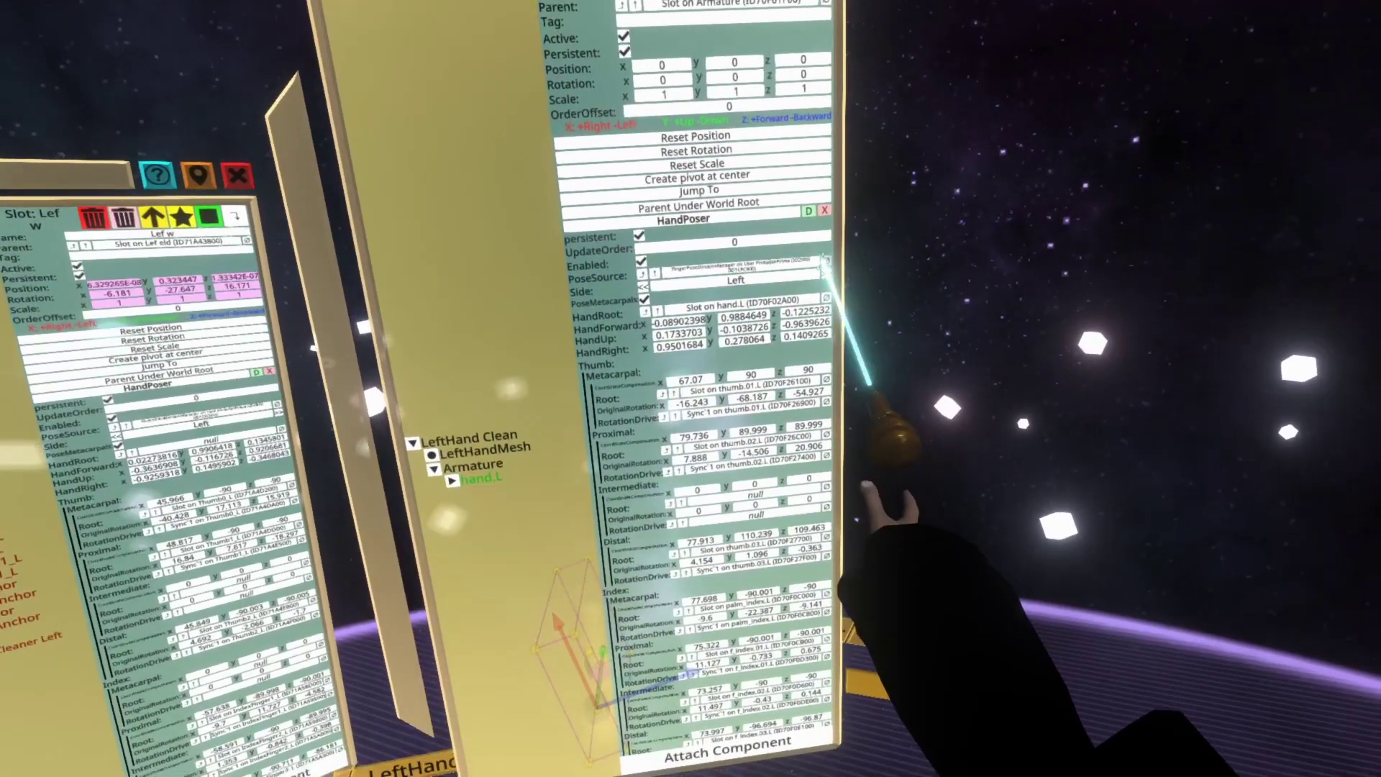
click(835, 289)
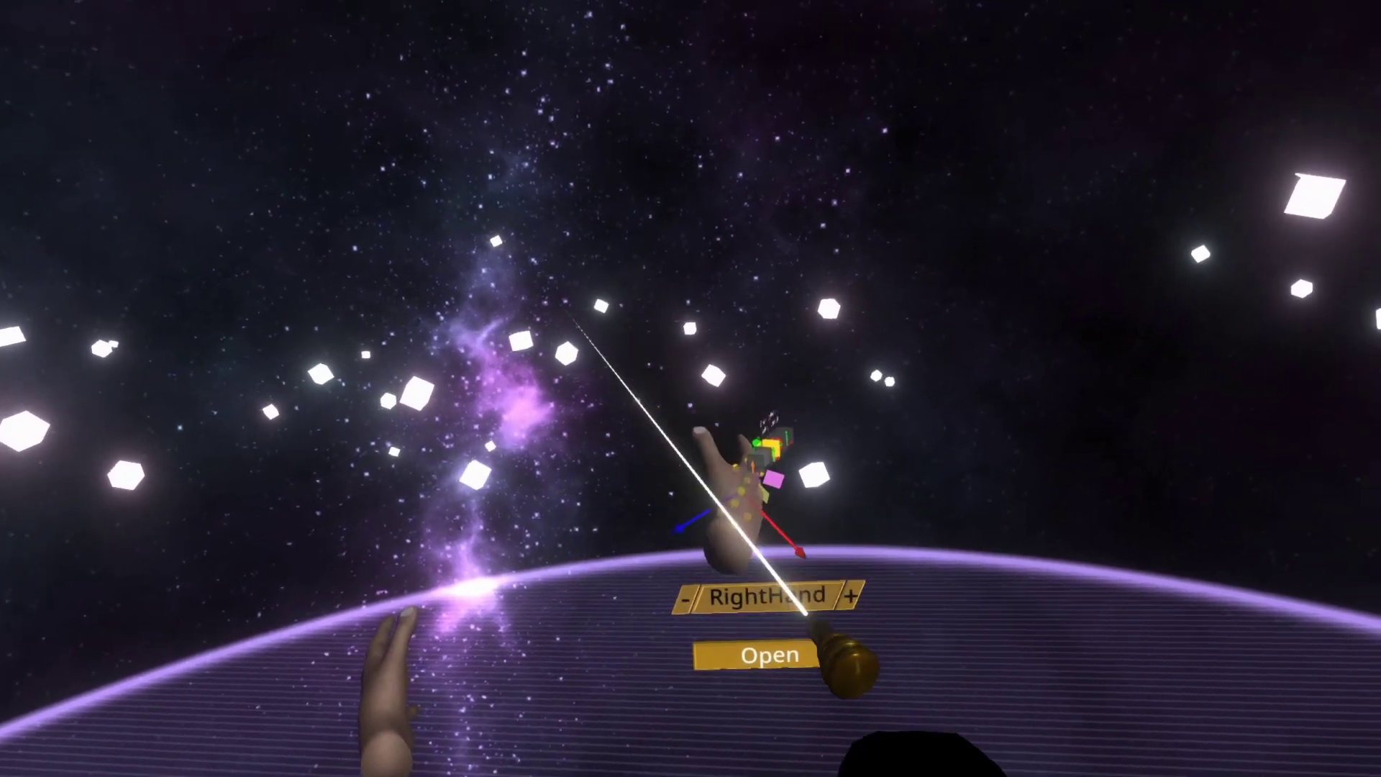
Attach a BipedRig to RightHand Clean's hand.R bone and detect the right hand rig
key(t)
click(788, 460)
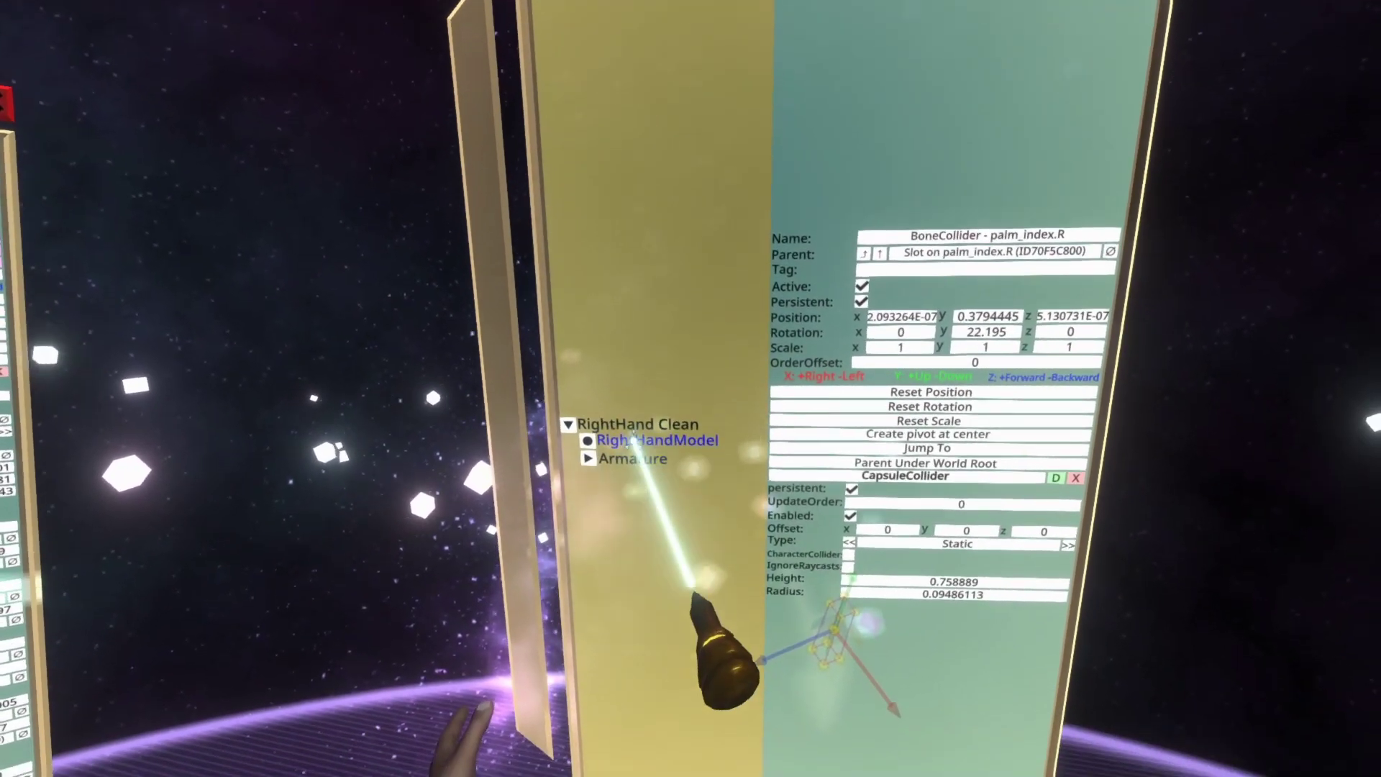
click(616, 527)
click(636, 438)
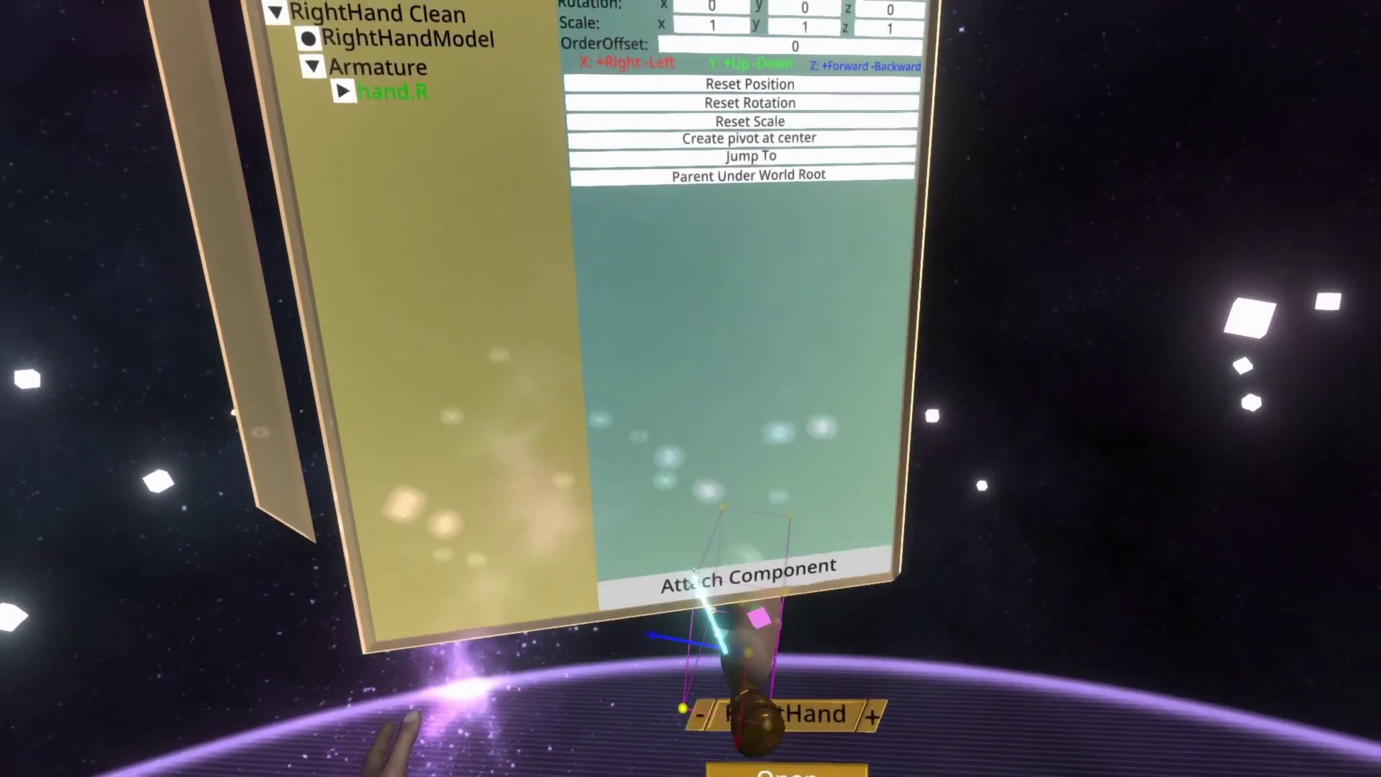
click(739, 576)
click(617, 462)
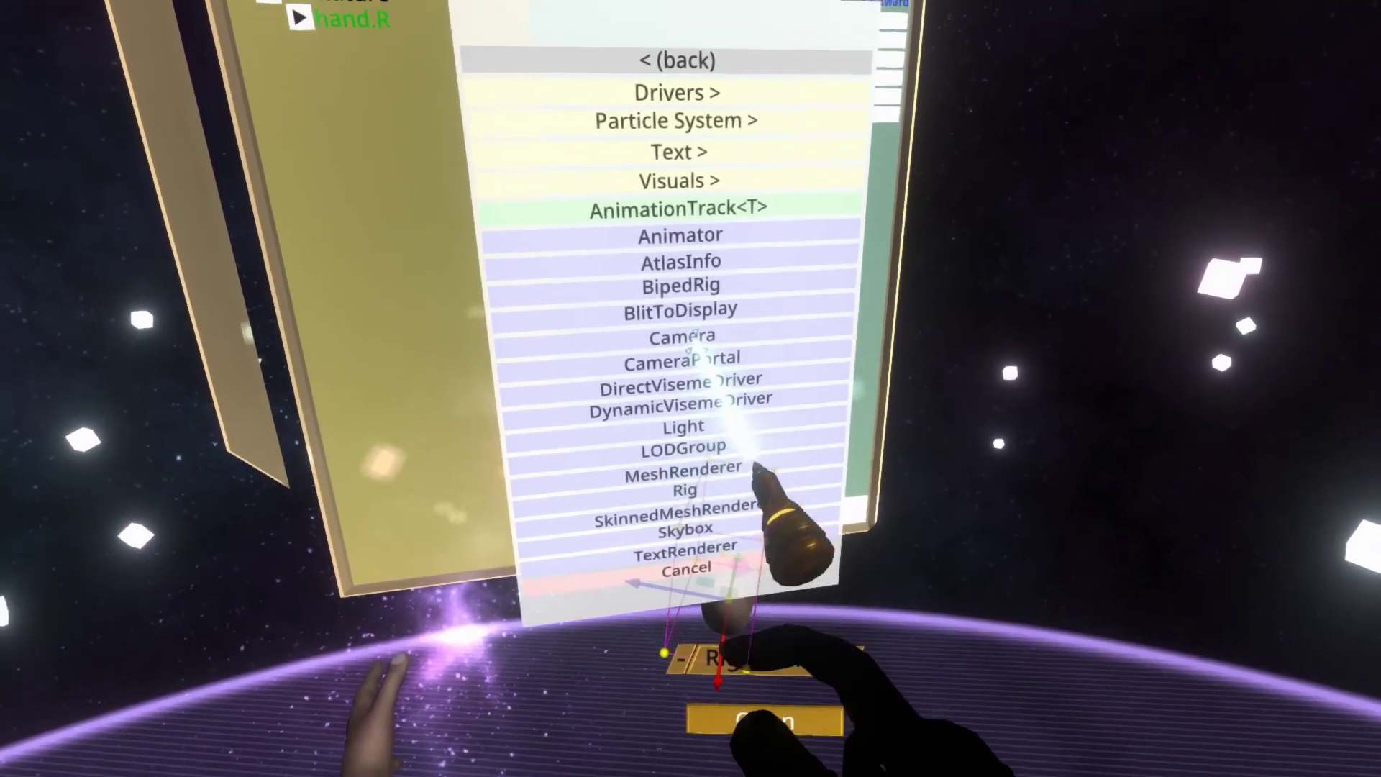
click(632, 346)
click(683, 294)
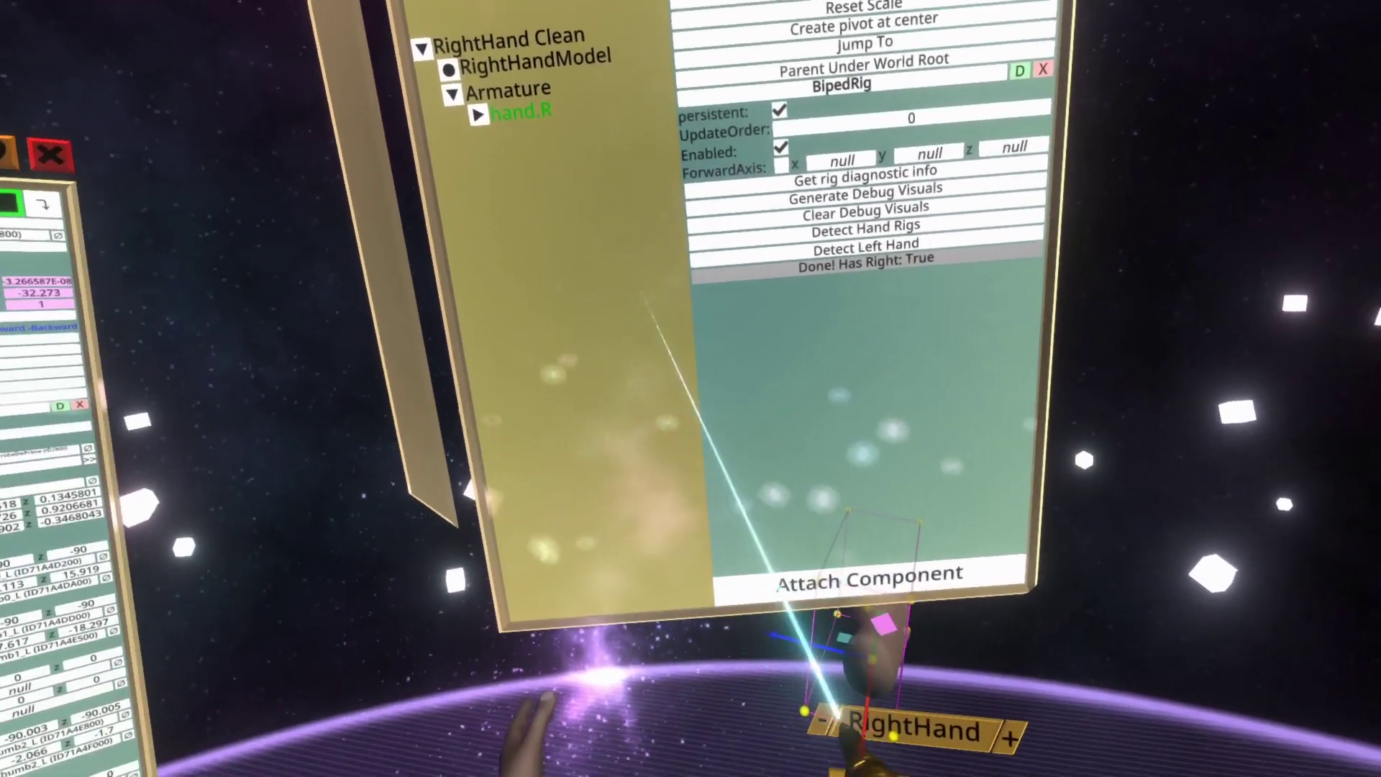
Attach an AvatarFingerPoseSourceAssigner from Users > Common Avatar System to hand.R
click(866, 579)
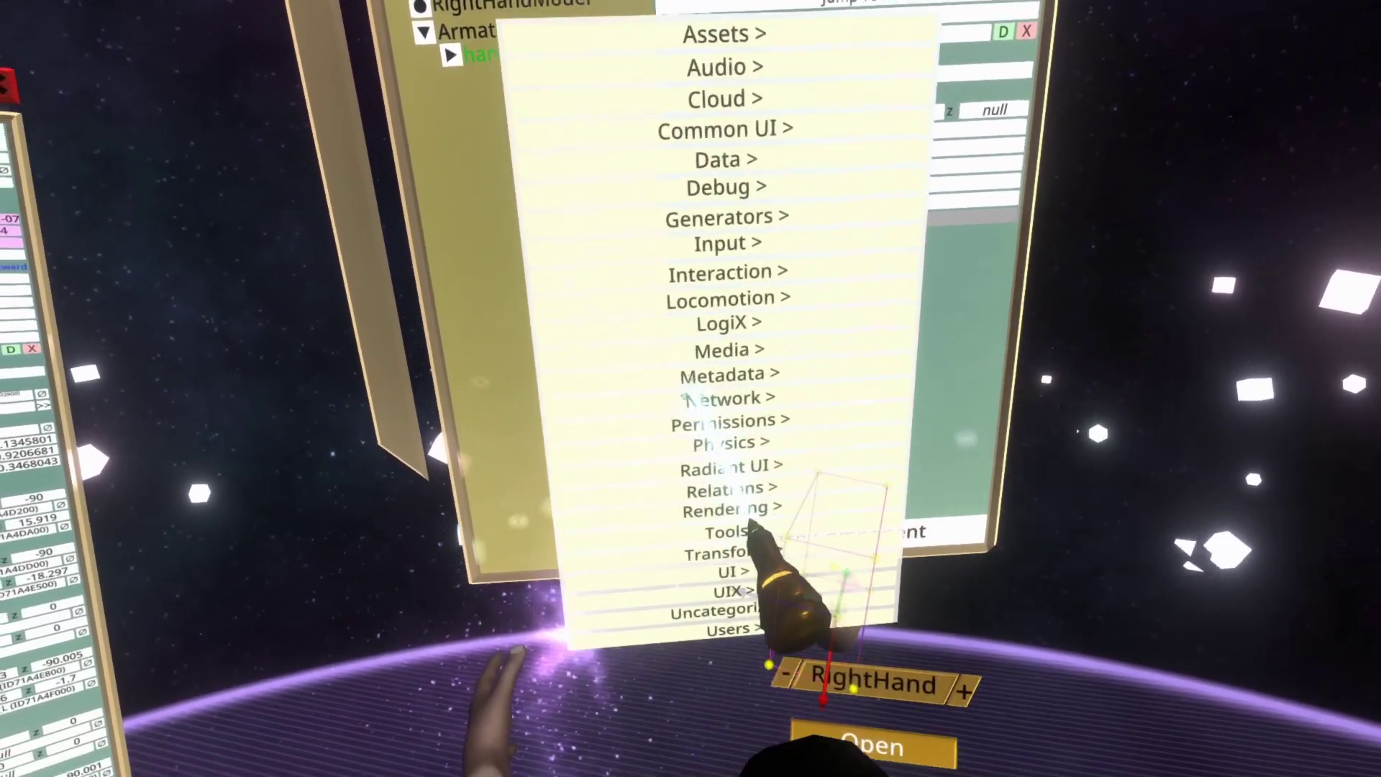
click(726, 512)
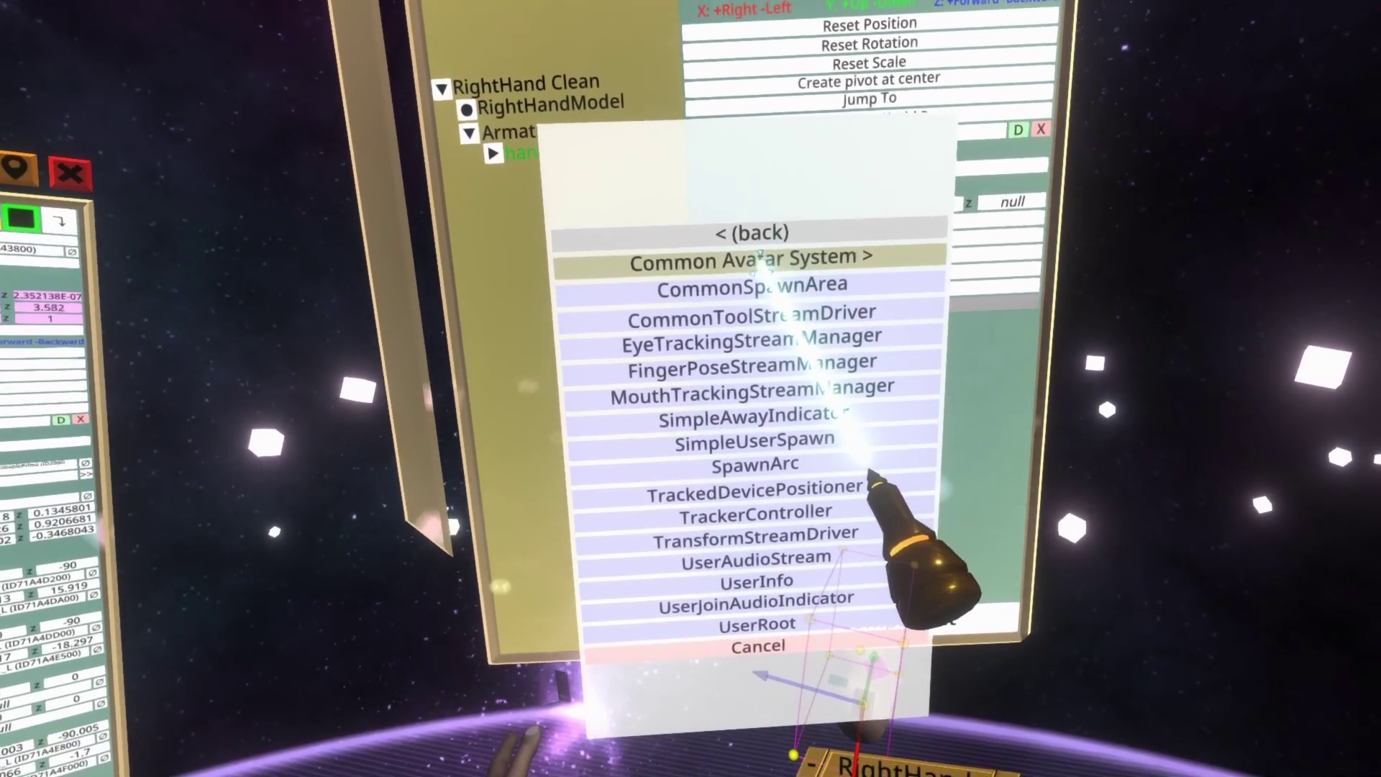
click(759, 262)
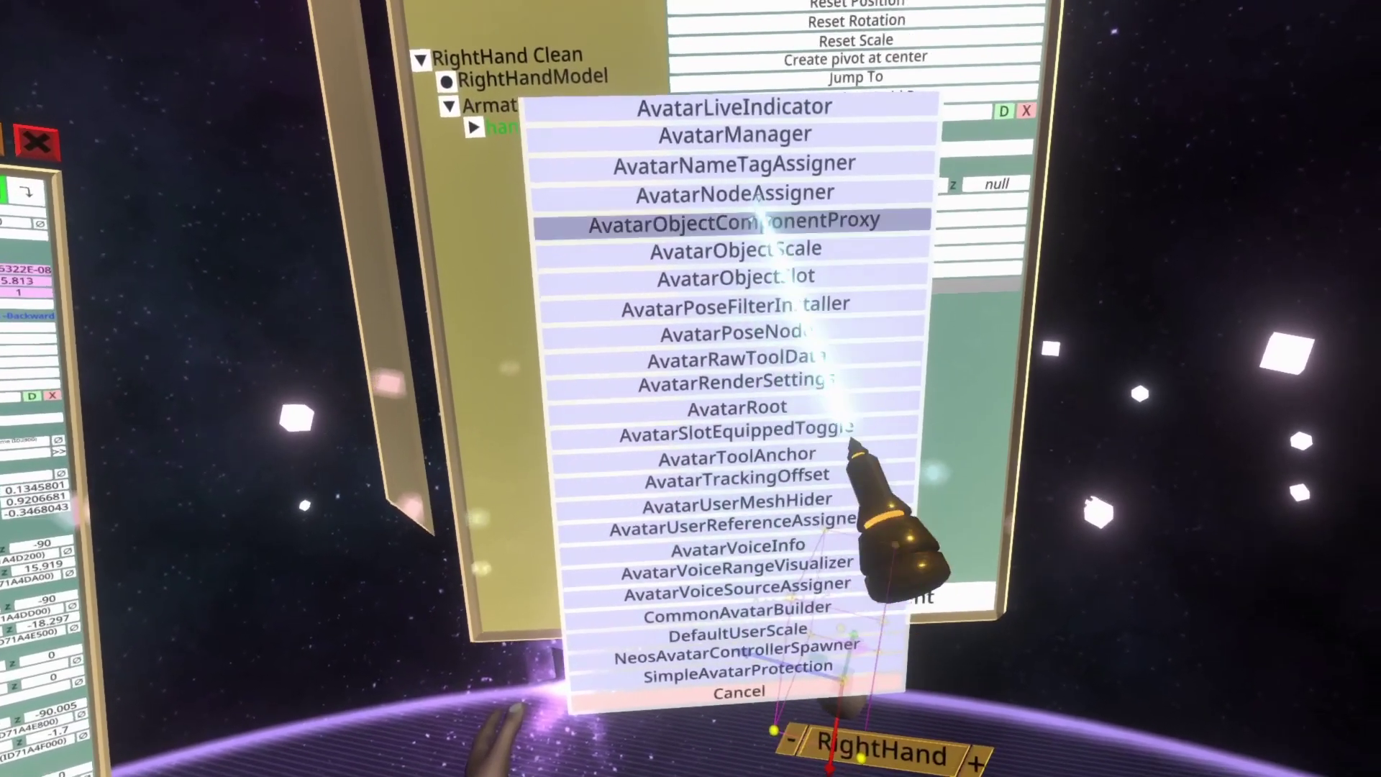
scroll(748, 360, up, 5)
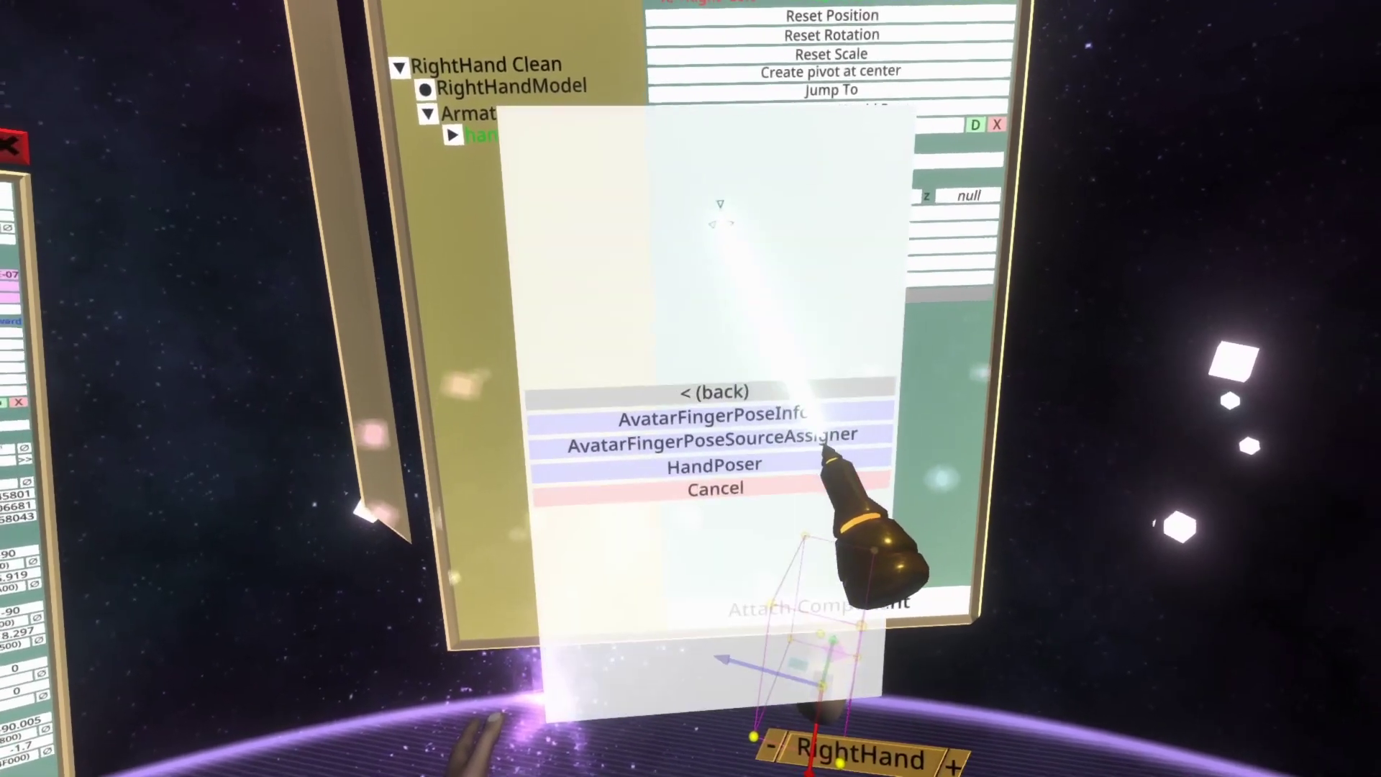
click(819, 441)
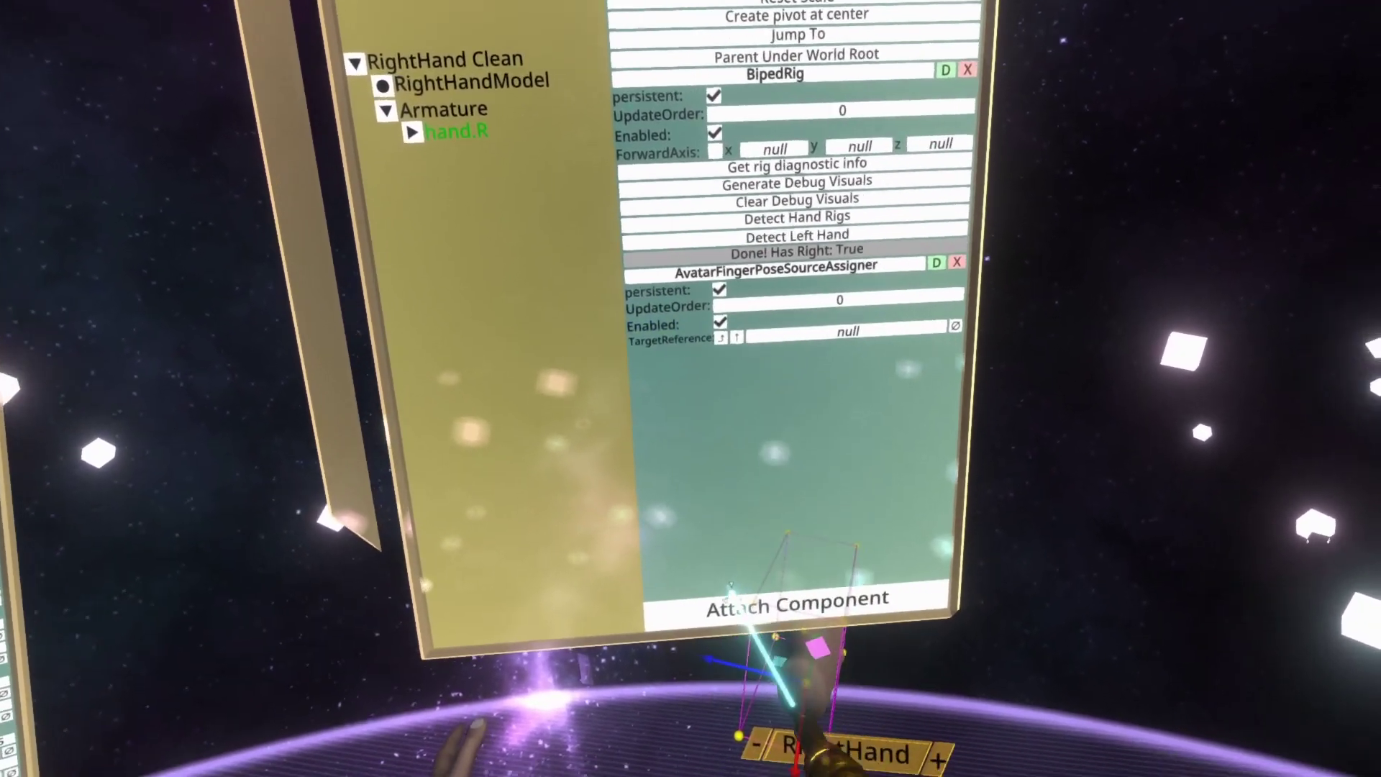
Browse to the Users > Common Avatar System > Fingers component list
click(798, 596)
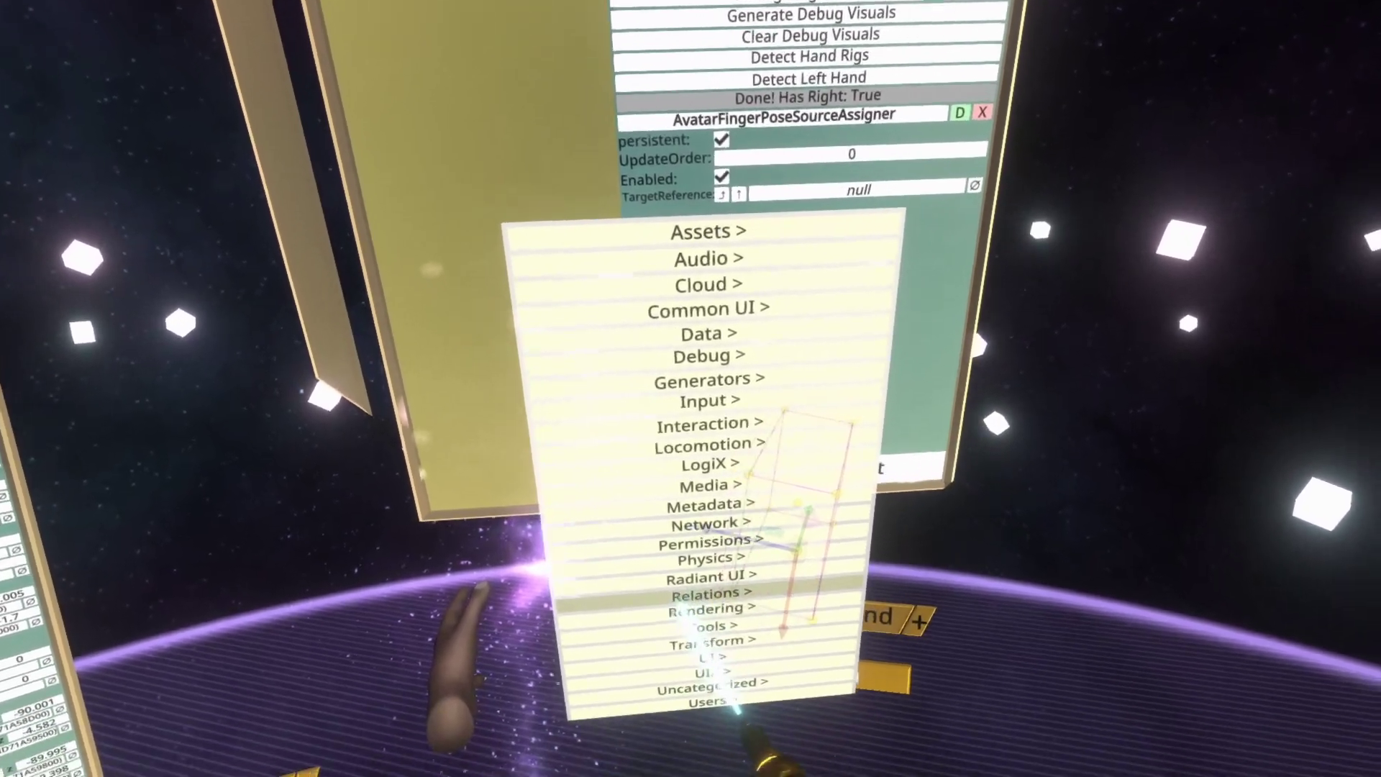
scroll(701, 672, down, 3)
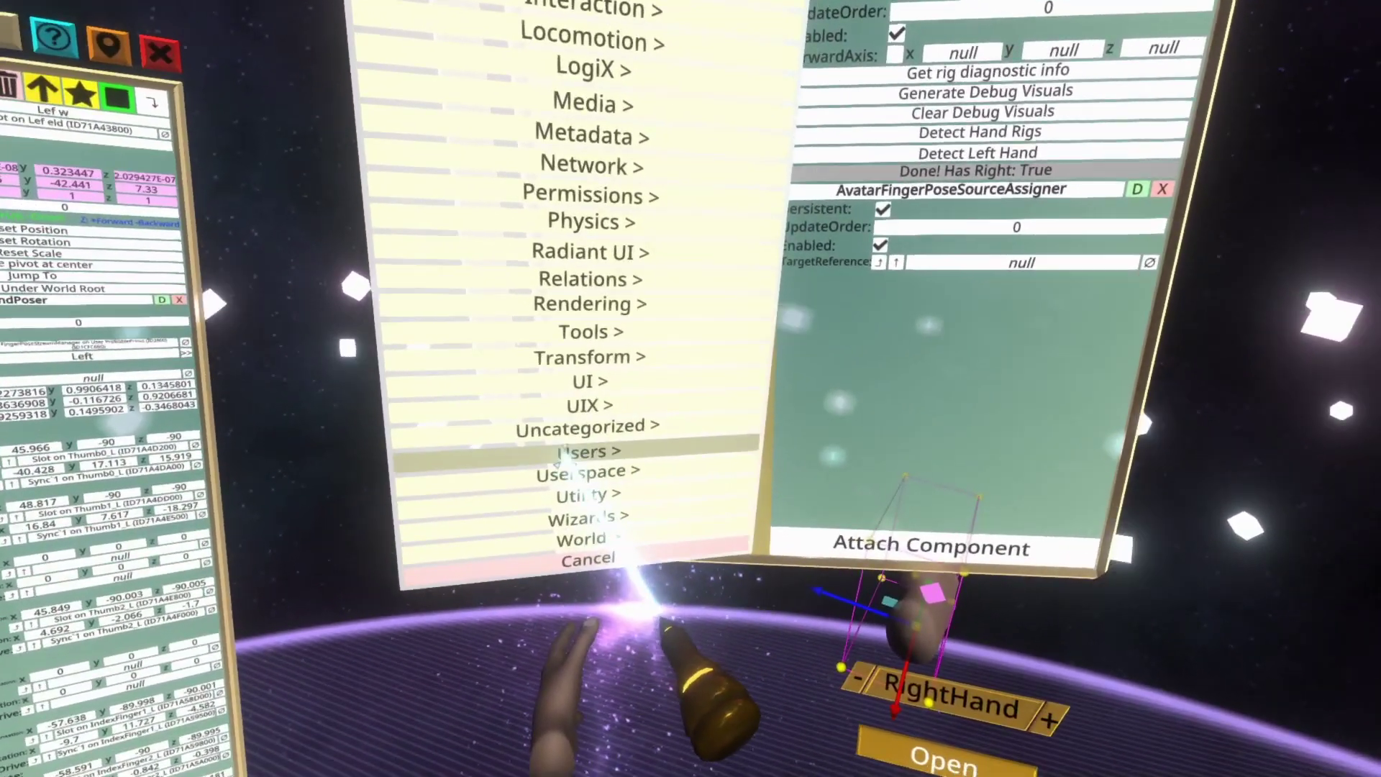
click(582, 452)
click(633, 184)
scroll(633, 640, up, 3)
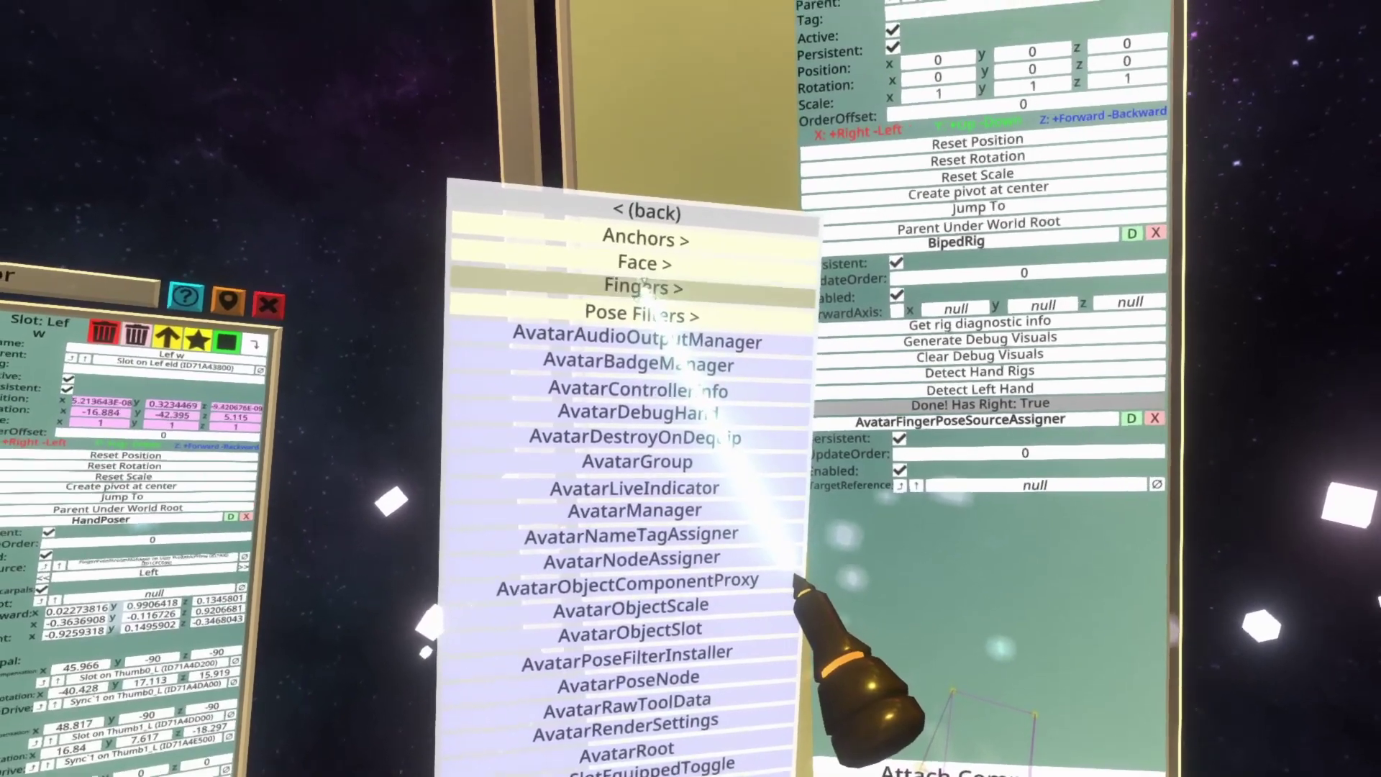
click(622, 173)
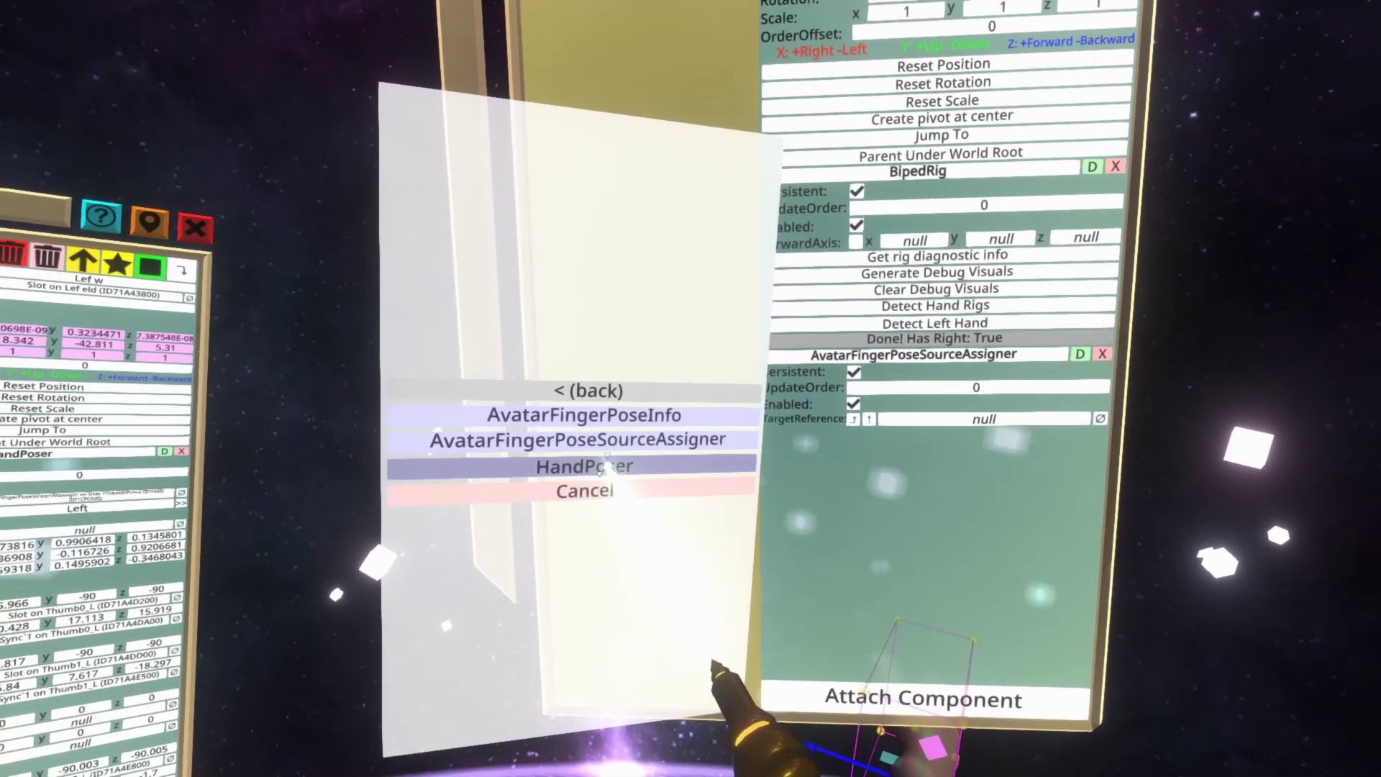
Attach a HandPoser to hand.R and point the finger pose assigner's TargetReference at its PoseSource
click(630, 482)
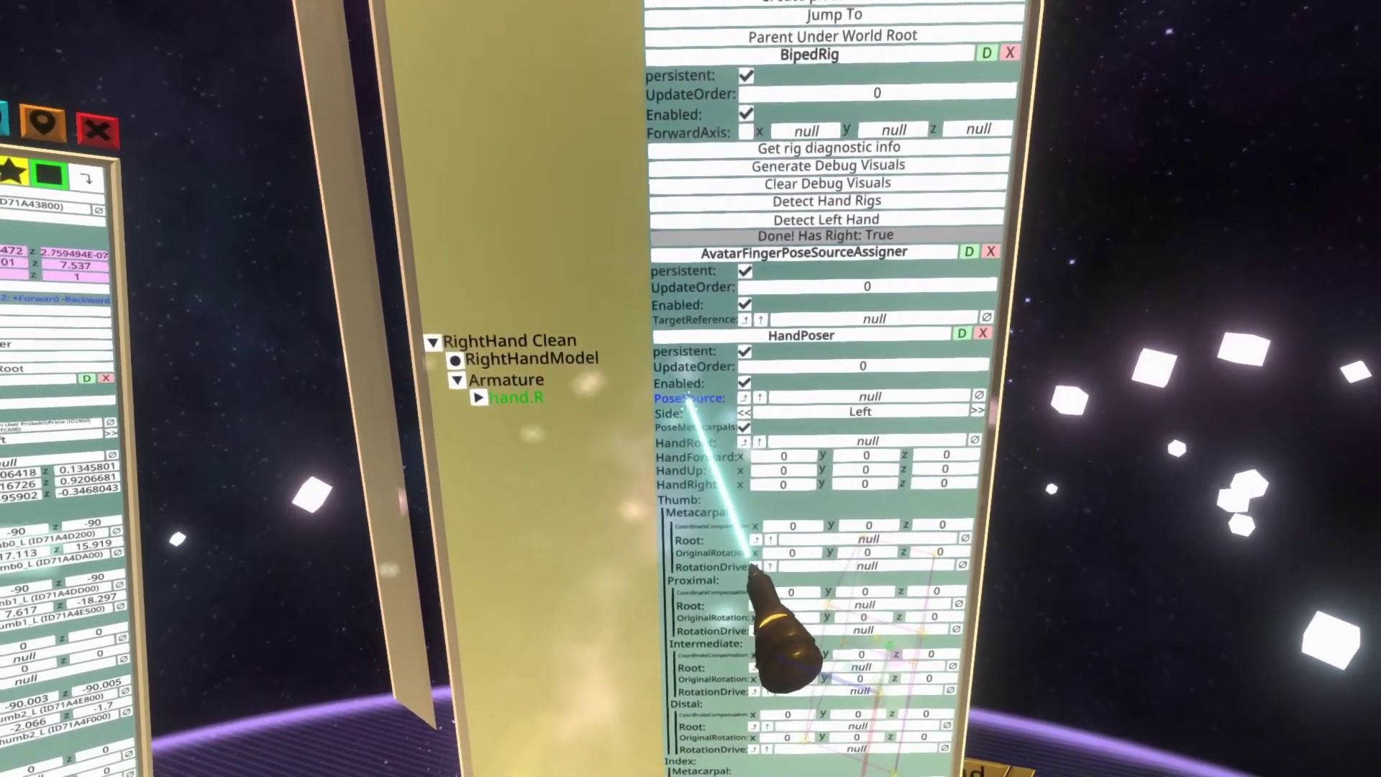
click(680, 383)
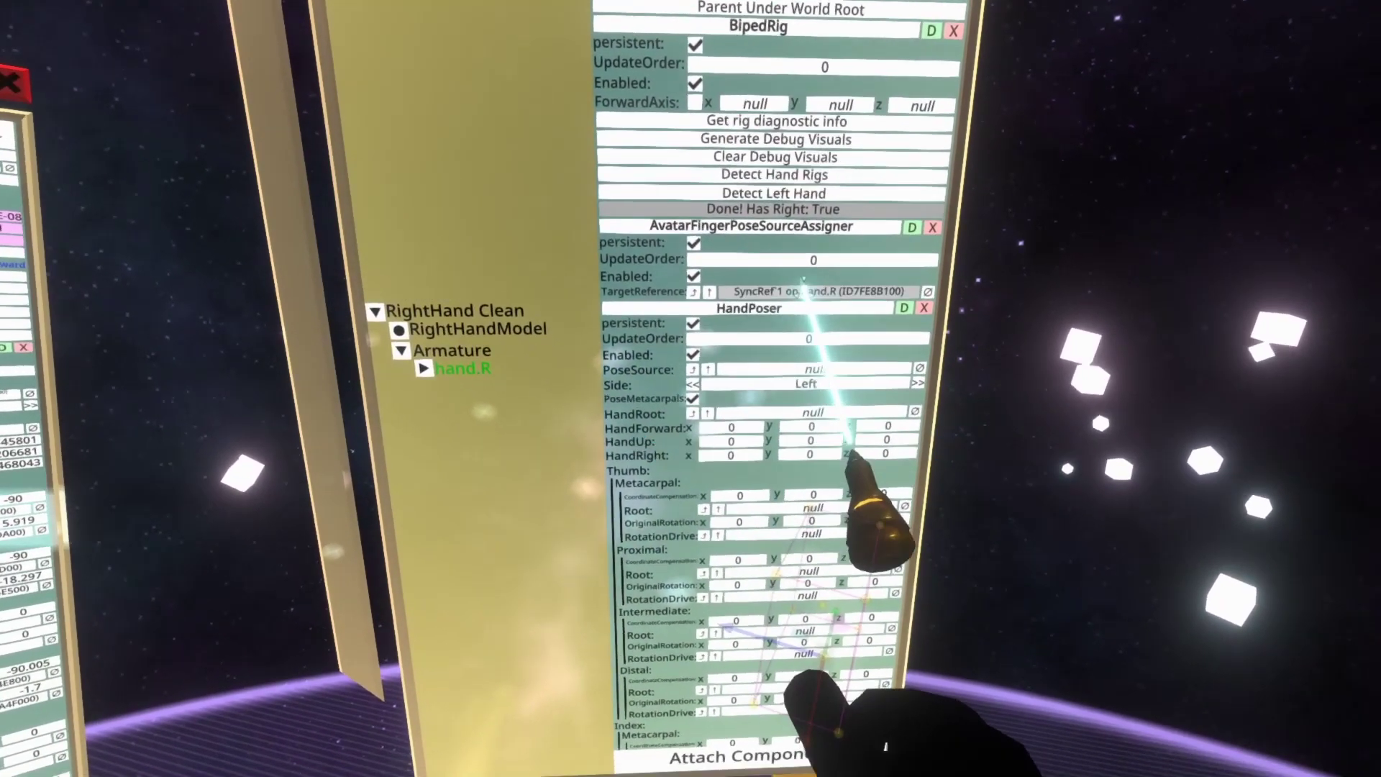
click(863, 305)
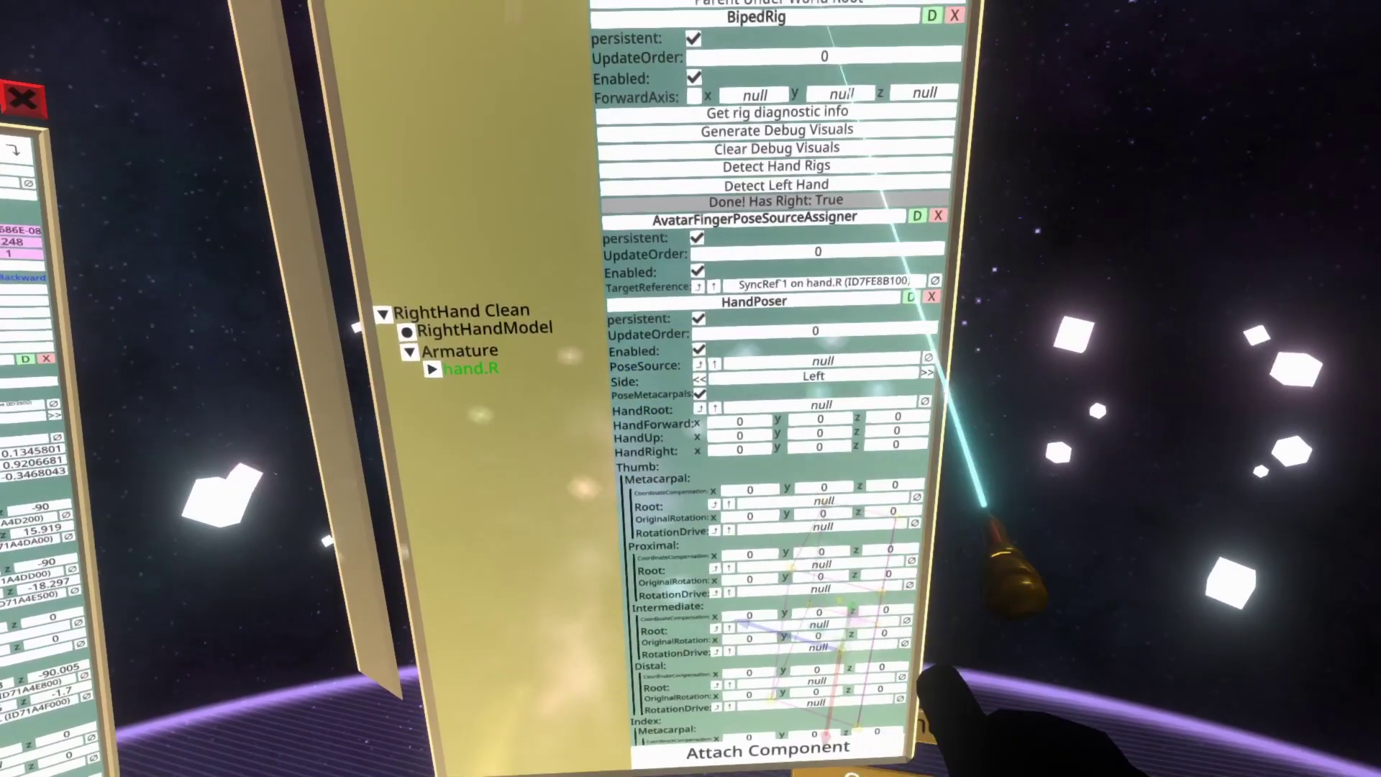
Set the HandPoser's Side to Right and assign its finger bones from the rig
click(927, 372)
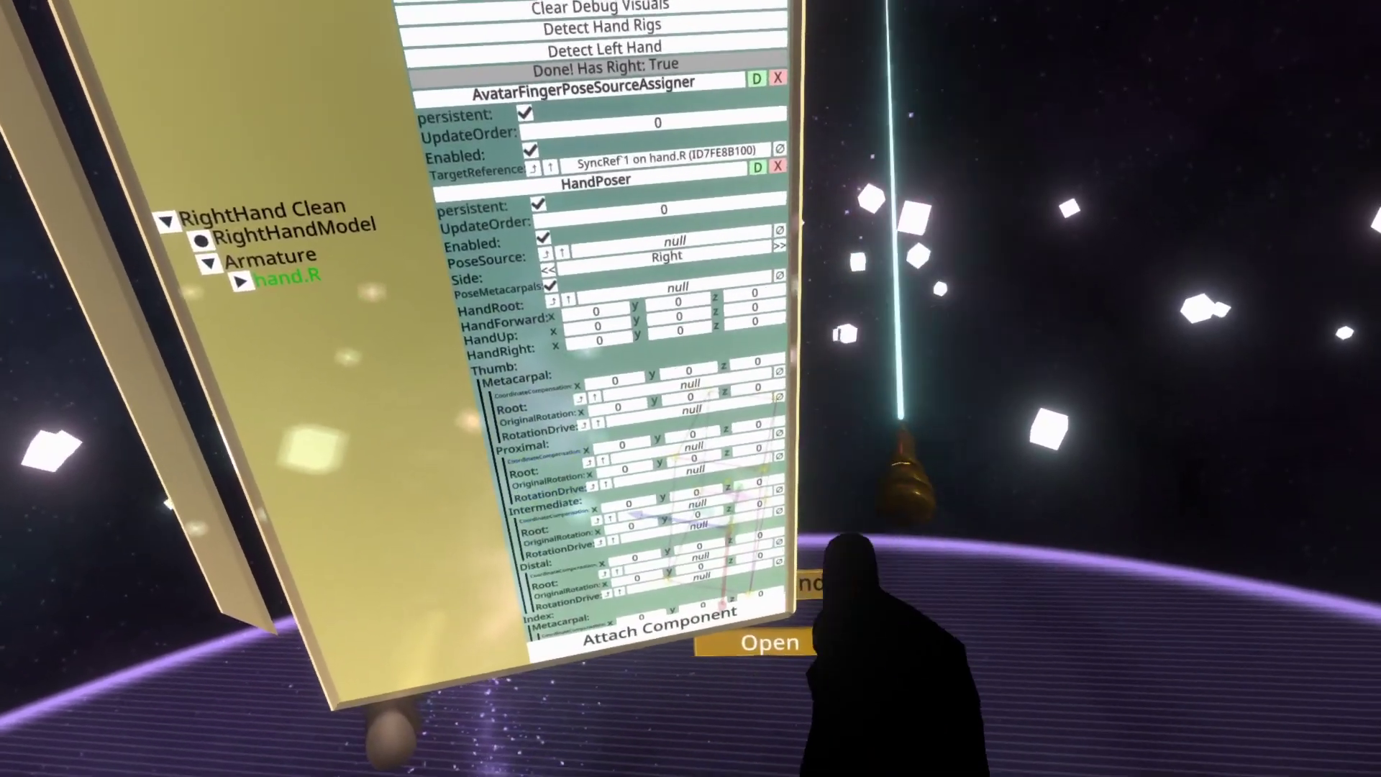
scroll(647, 576, down, 10)
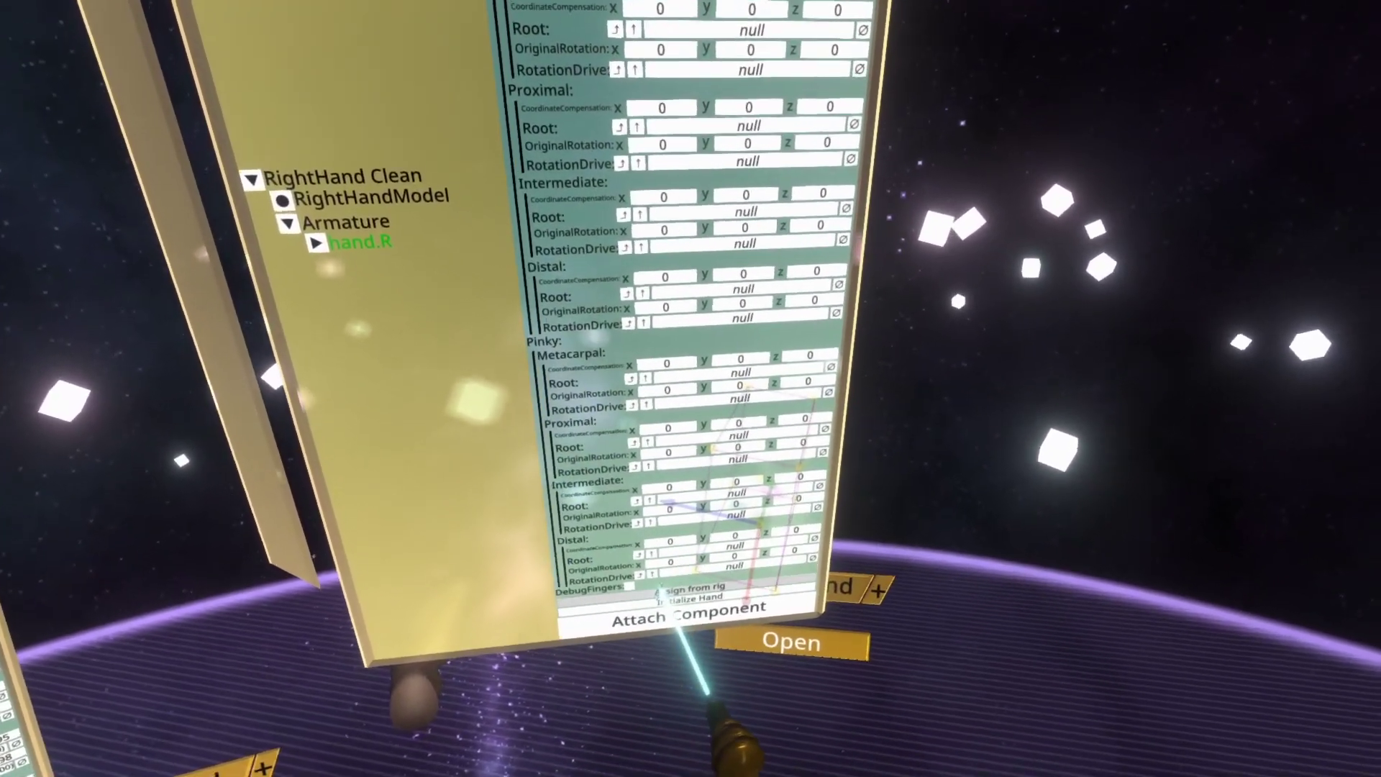
click(750, 625)
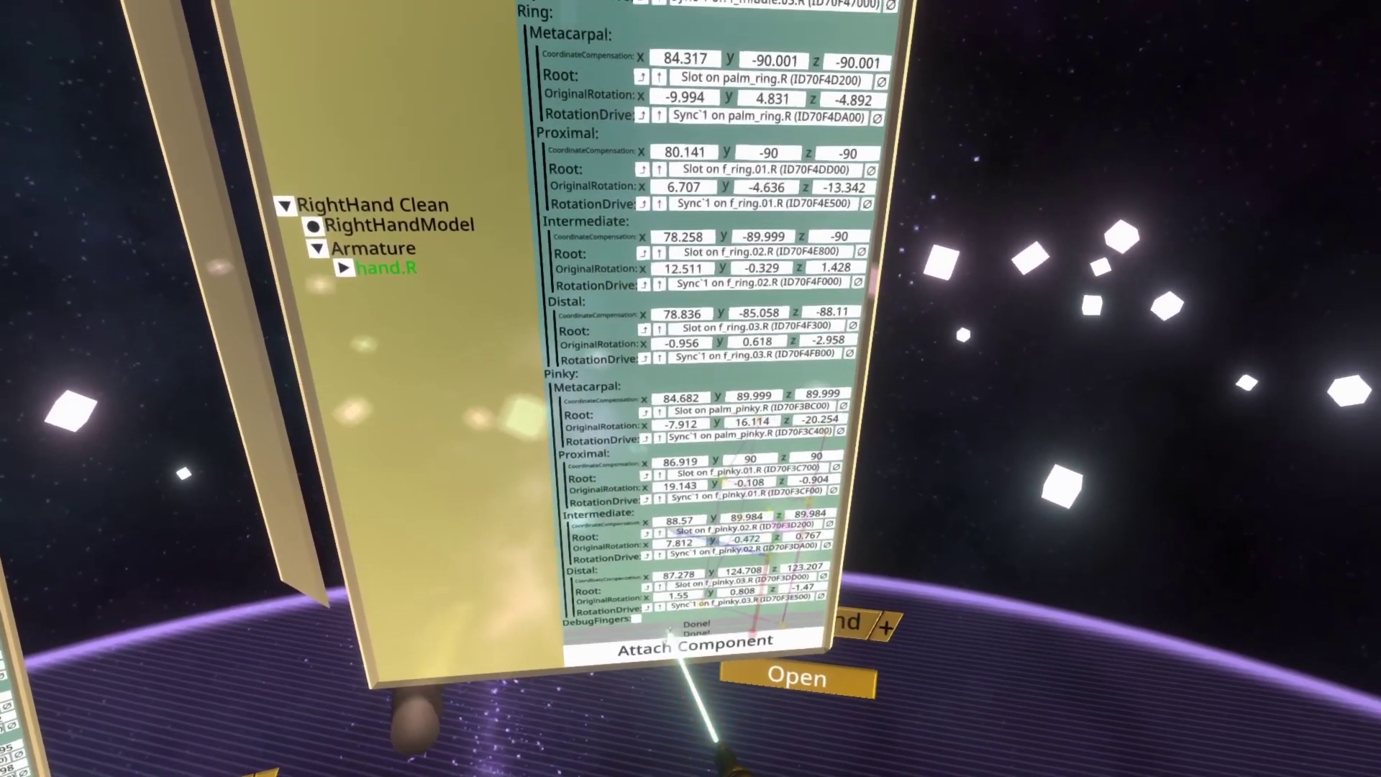
scroll(687, 632, up, 10)
scroll(680, 539, up, 3)
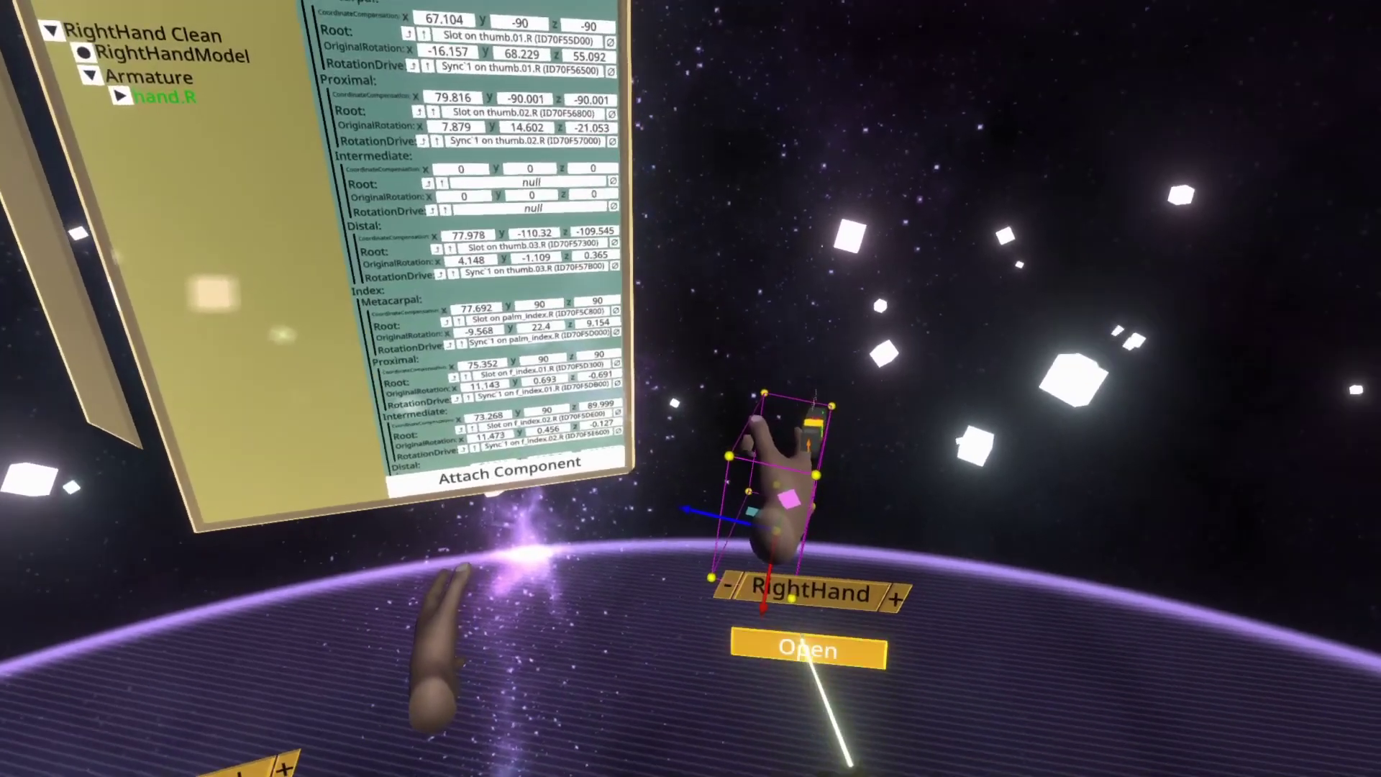
Null the right hand HandPoser's PoseSource in an inspector, then close the inspector
click(956, 764)
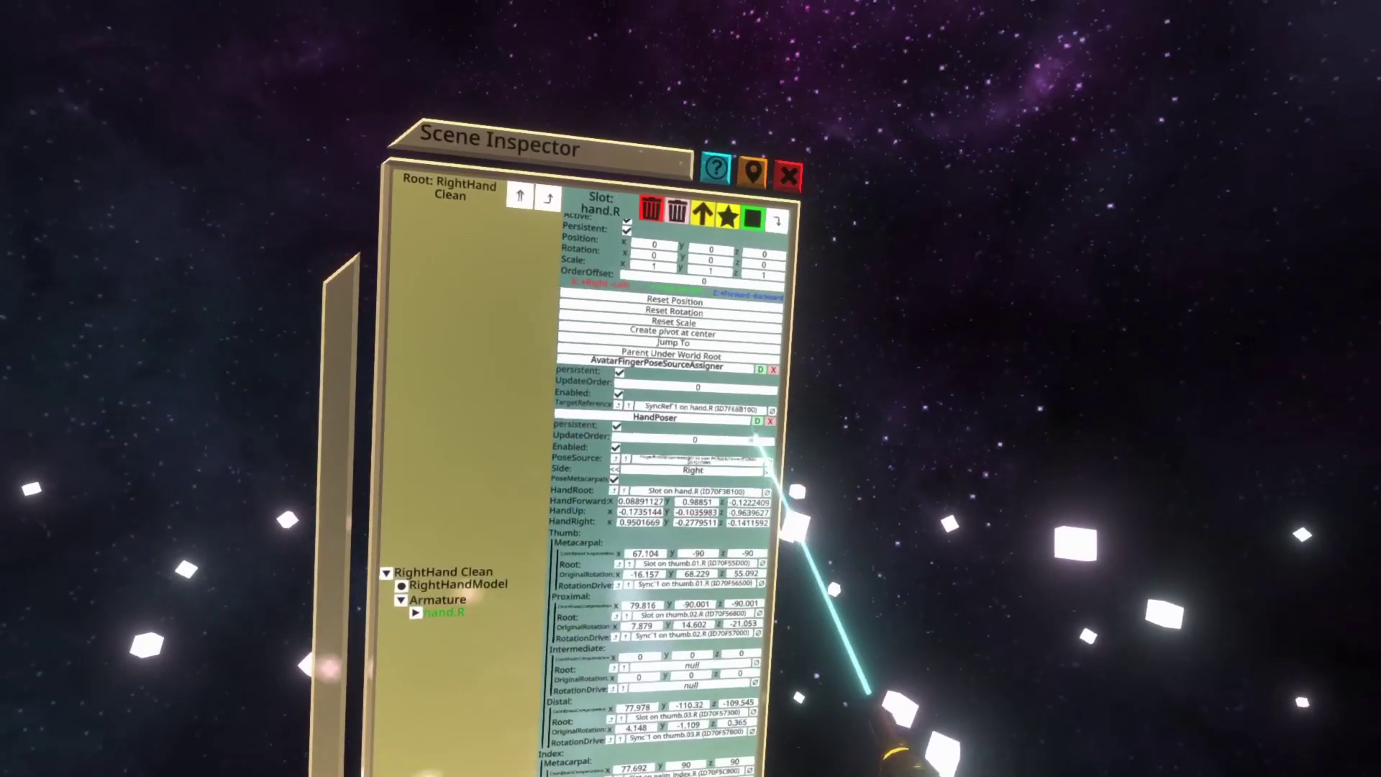
click(767, 459)
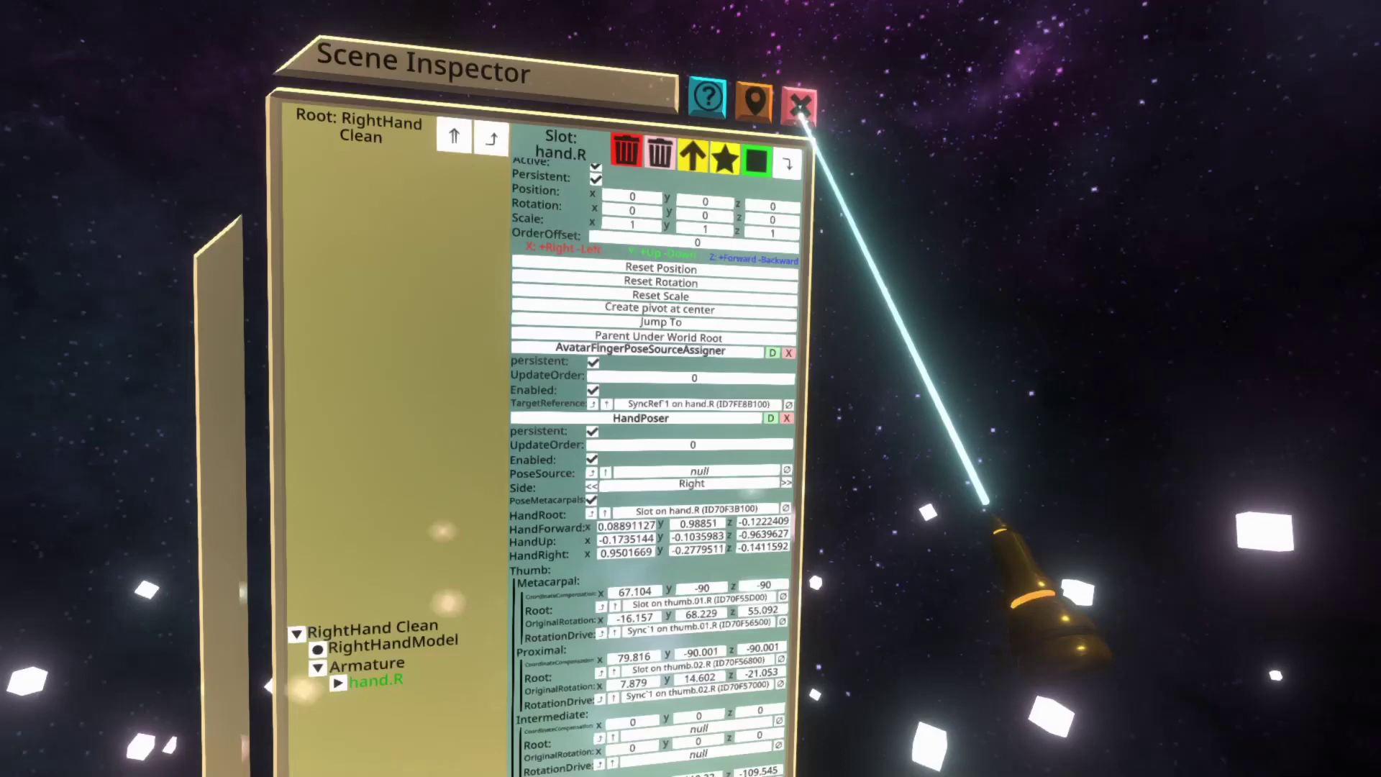
click(796, 102)
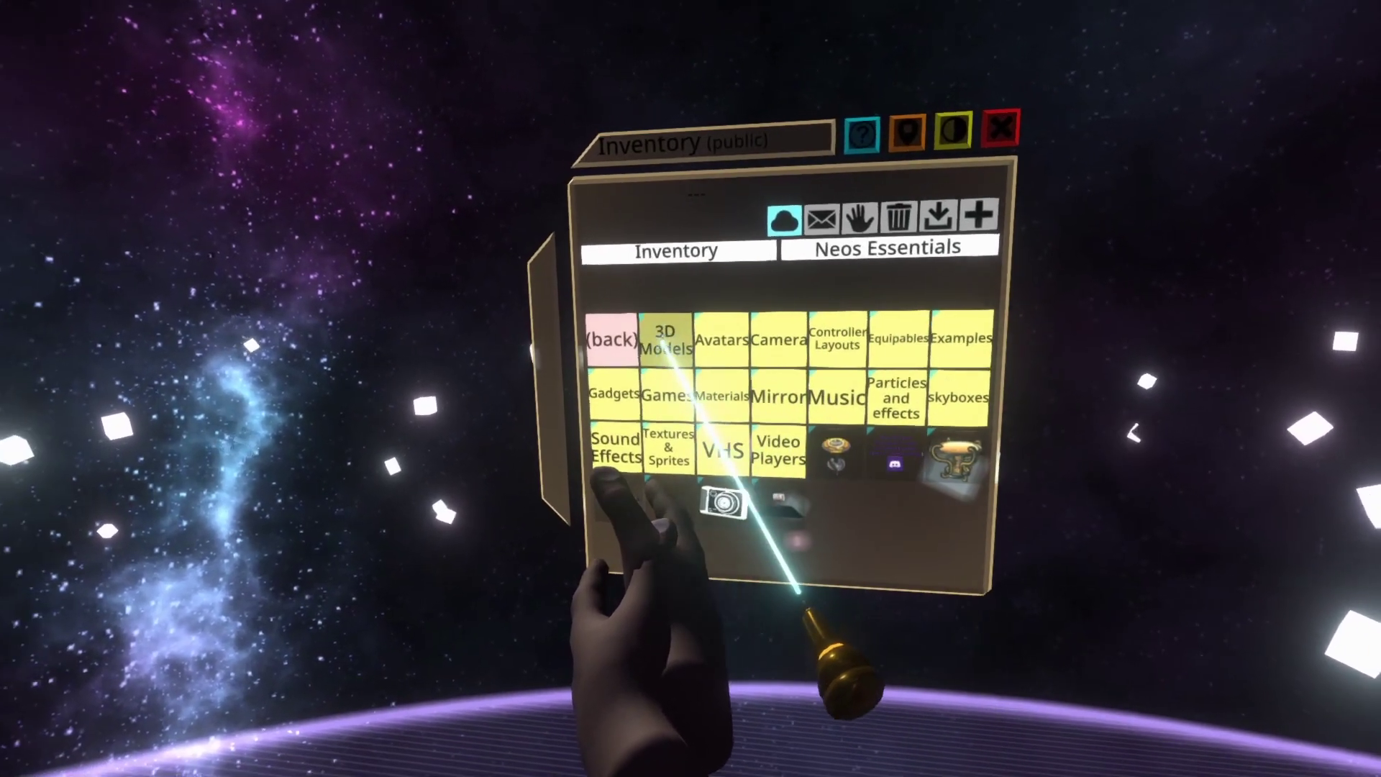
Spawn Box O mustard.blend from the inventory's 3D Models > Random folder
click(654, 293)
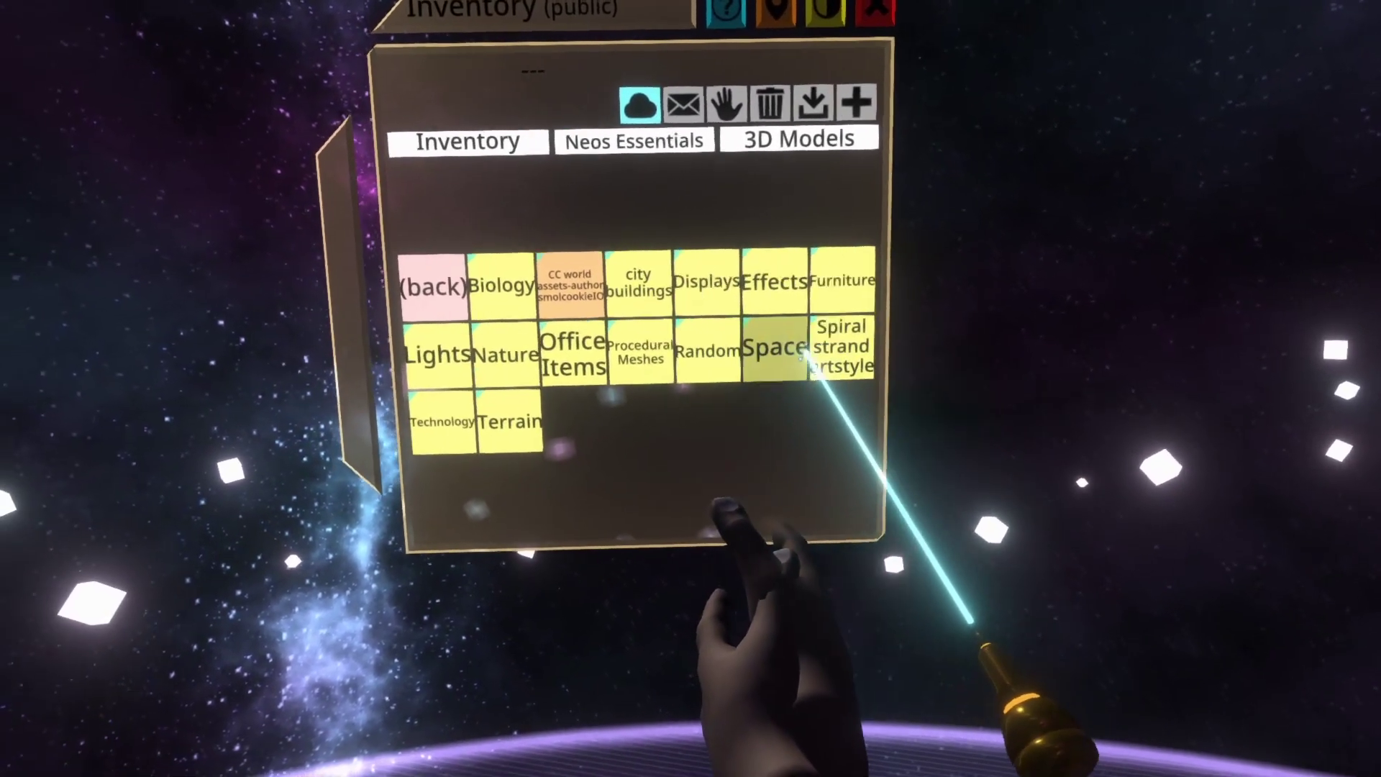
click(708, 353)
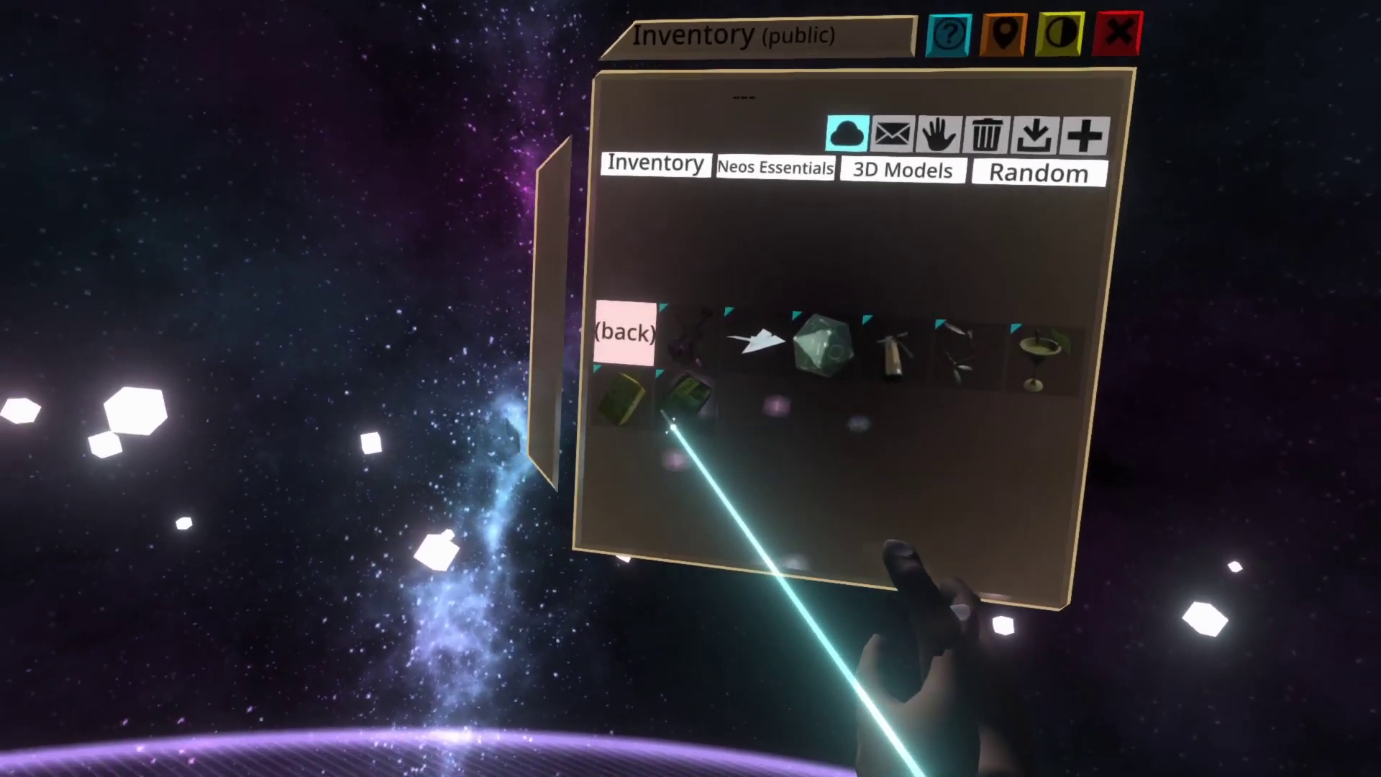
click(715, 432)
click(656, 497)
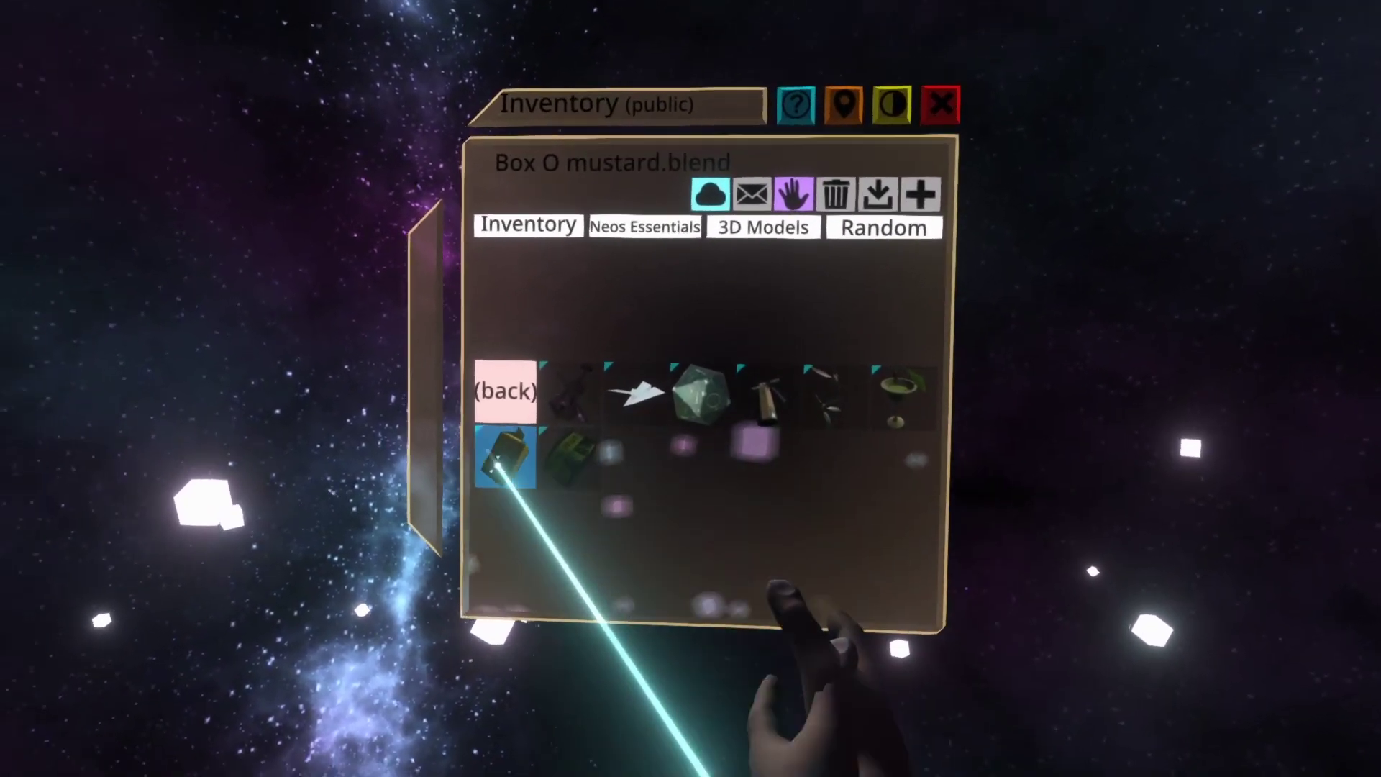
click(497, 466)
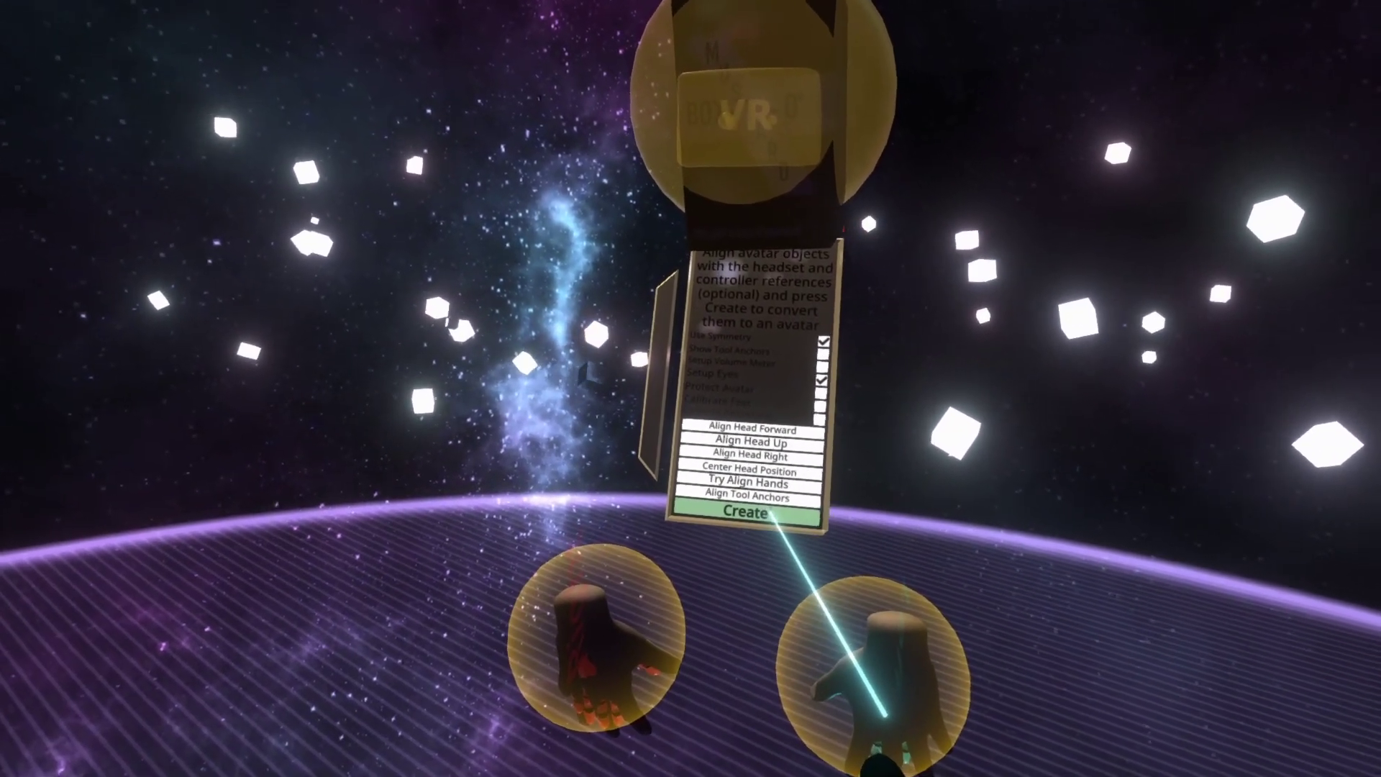
Press Create in the Avatar Creator to build the mustard-box avatar with the posed clean hands
click(770, 512)
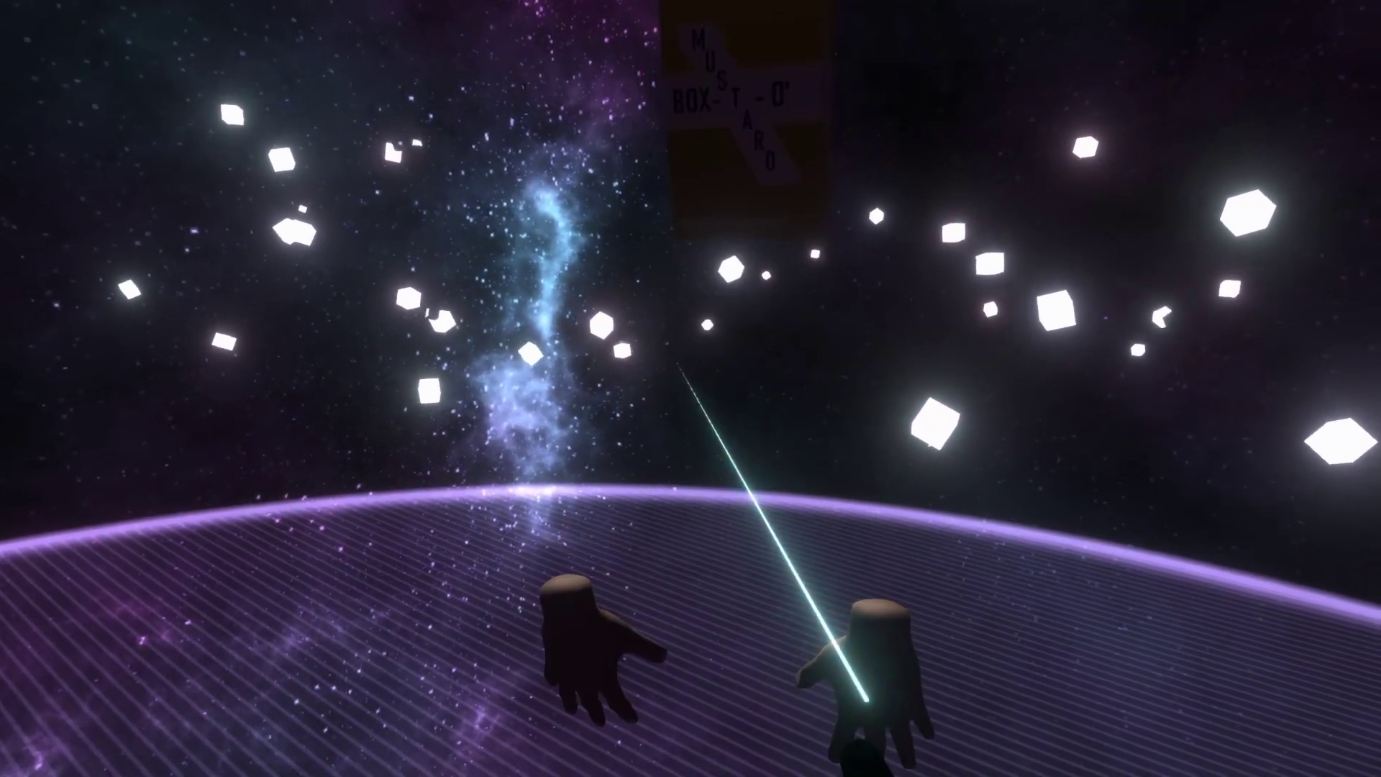